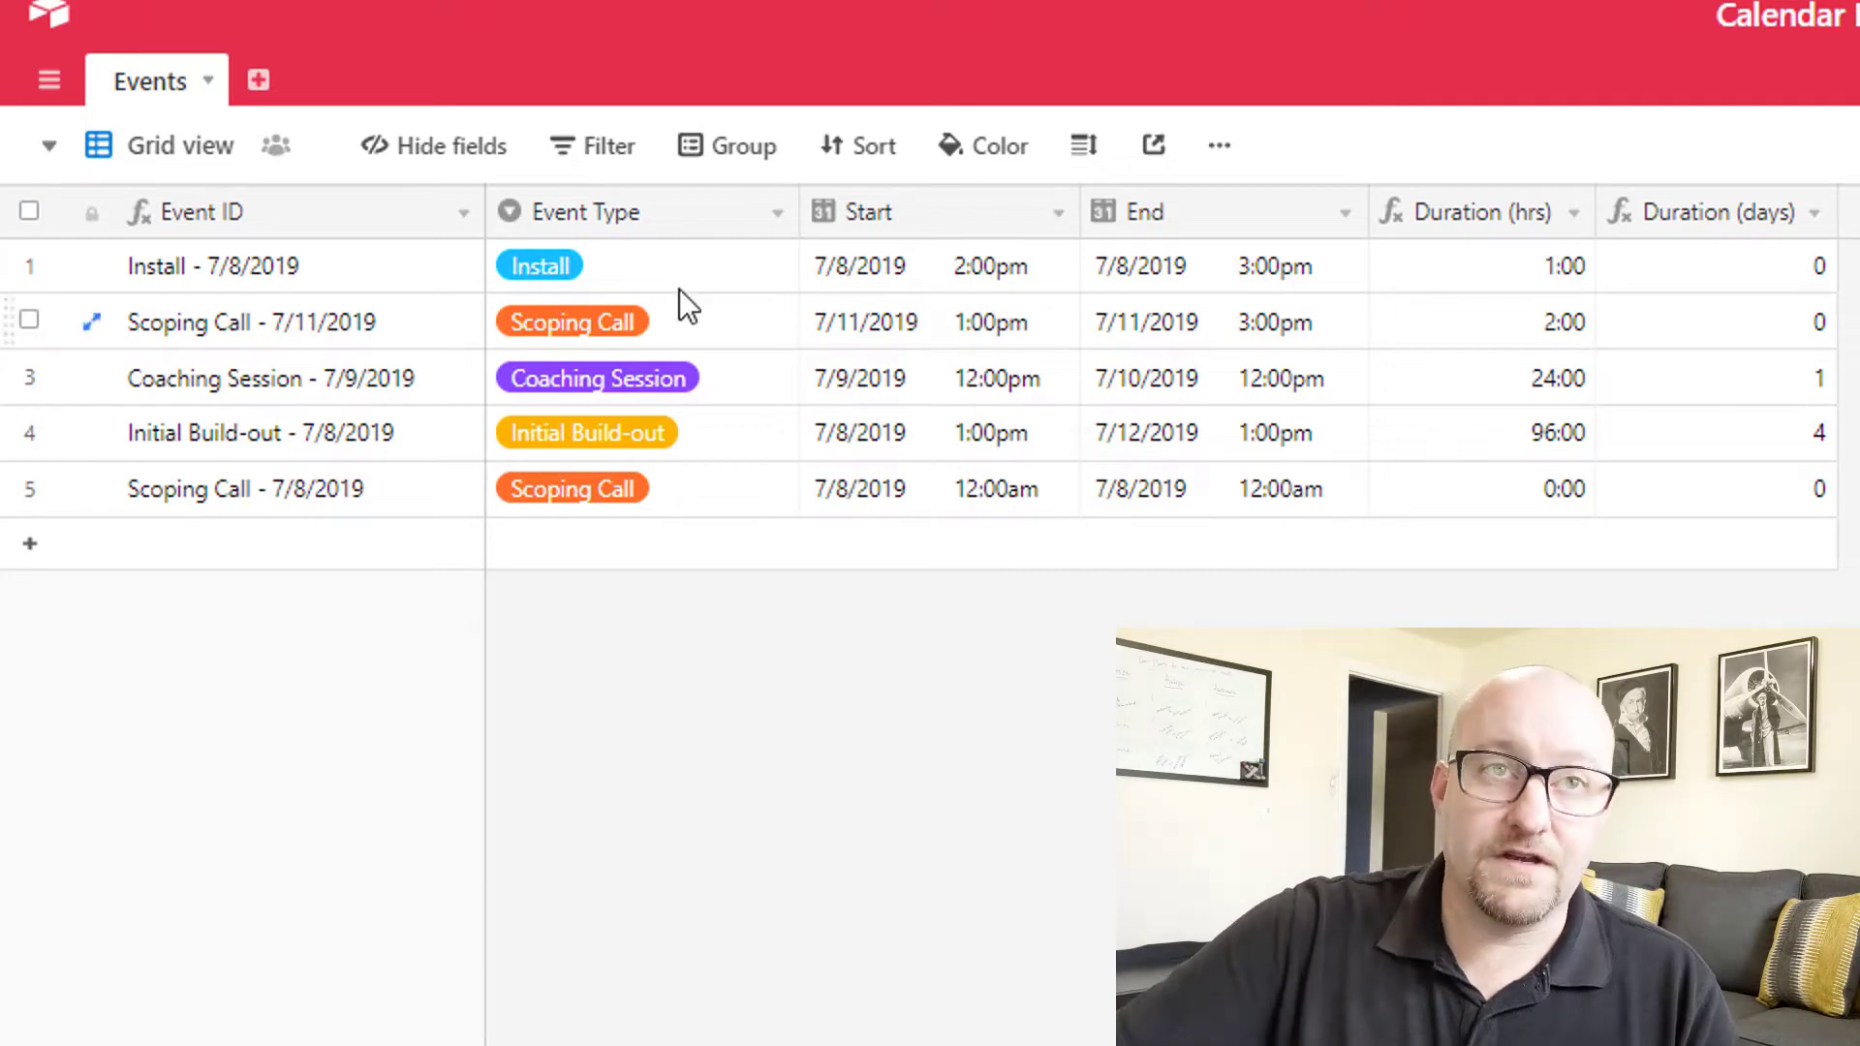
# Inspect the Install record's event type choices and Start field settings without changing them.
pyautogui.doubleClick(653, 283)
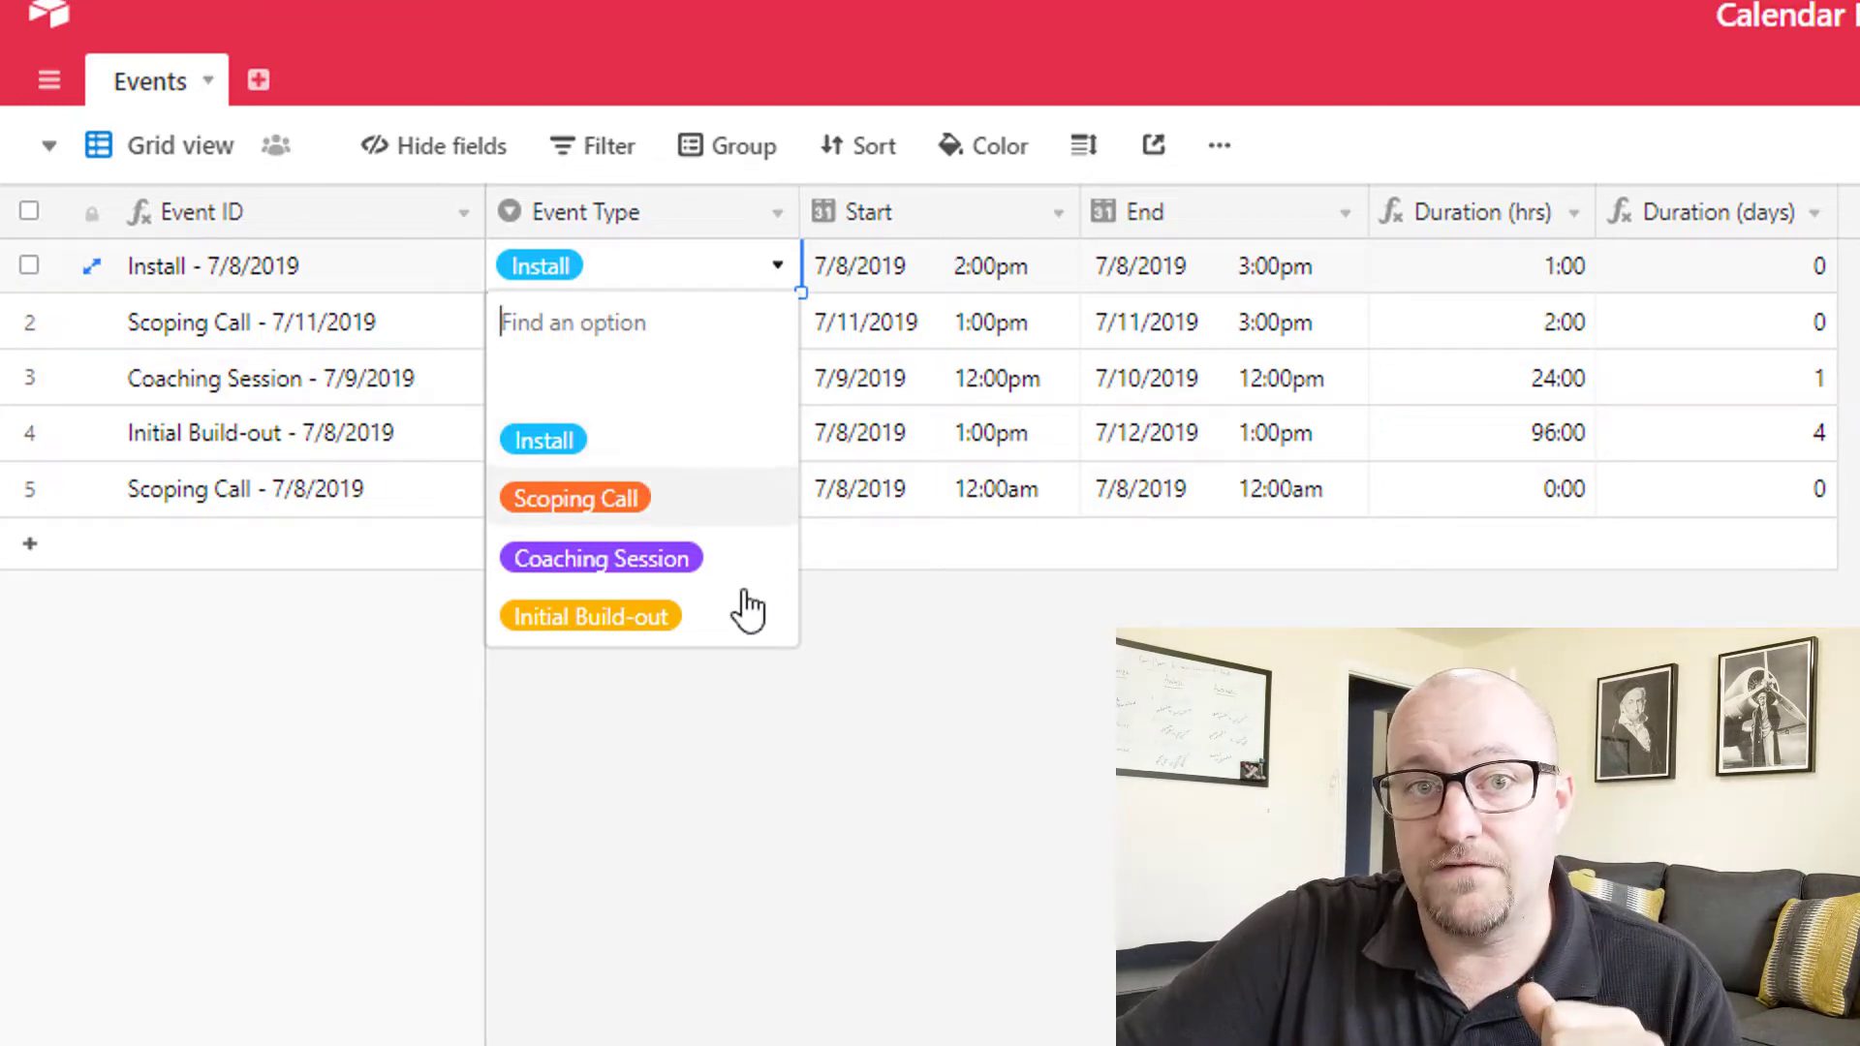
pyautogui.click(927, 700)
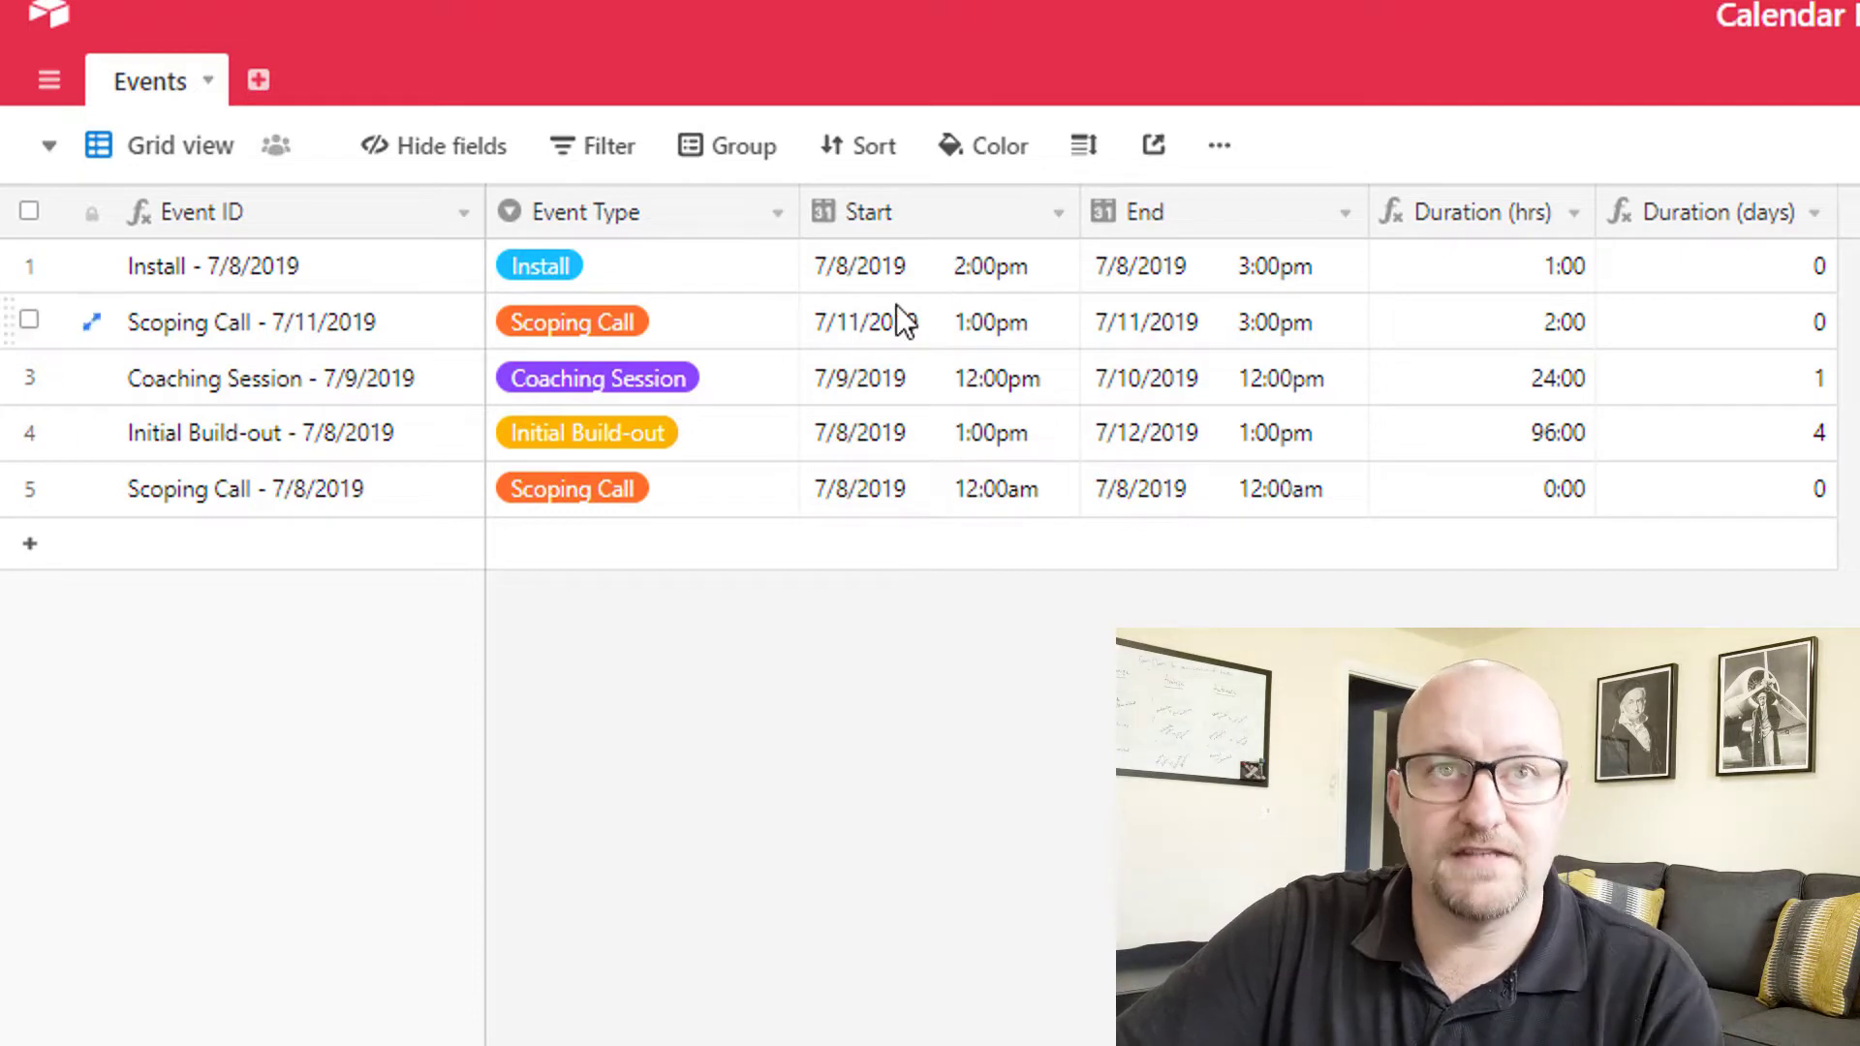
pyautogui.click(870, 279)
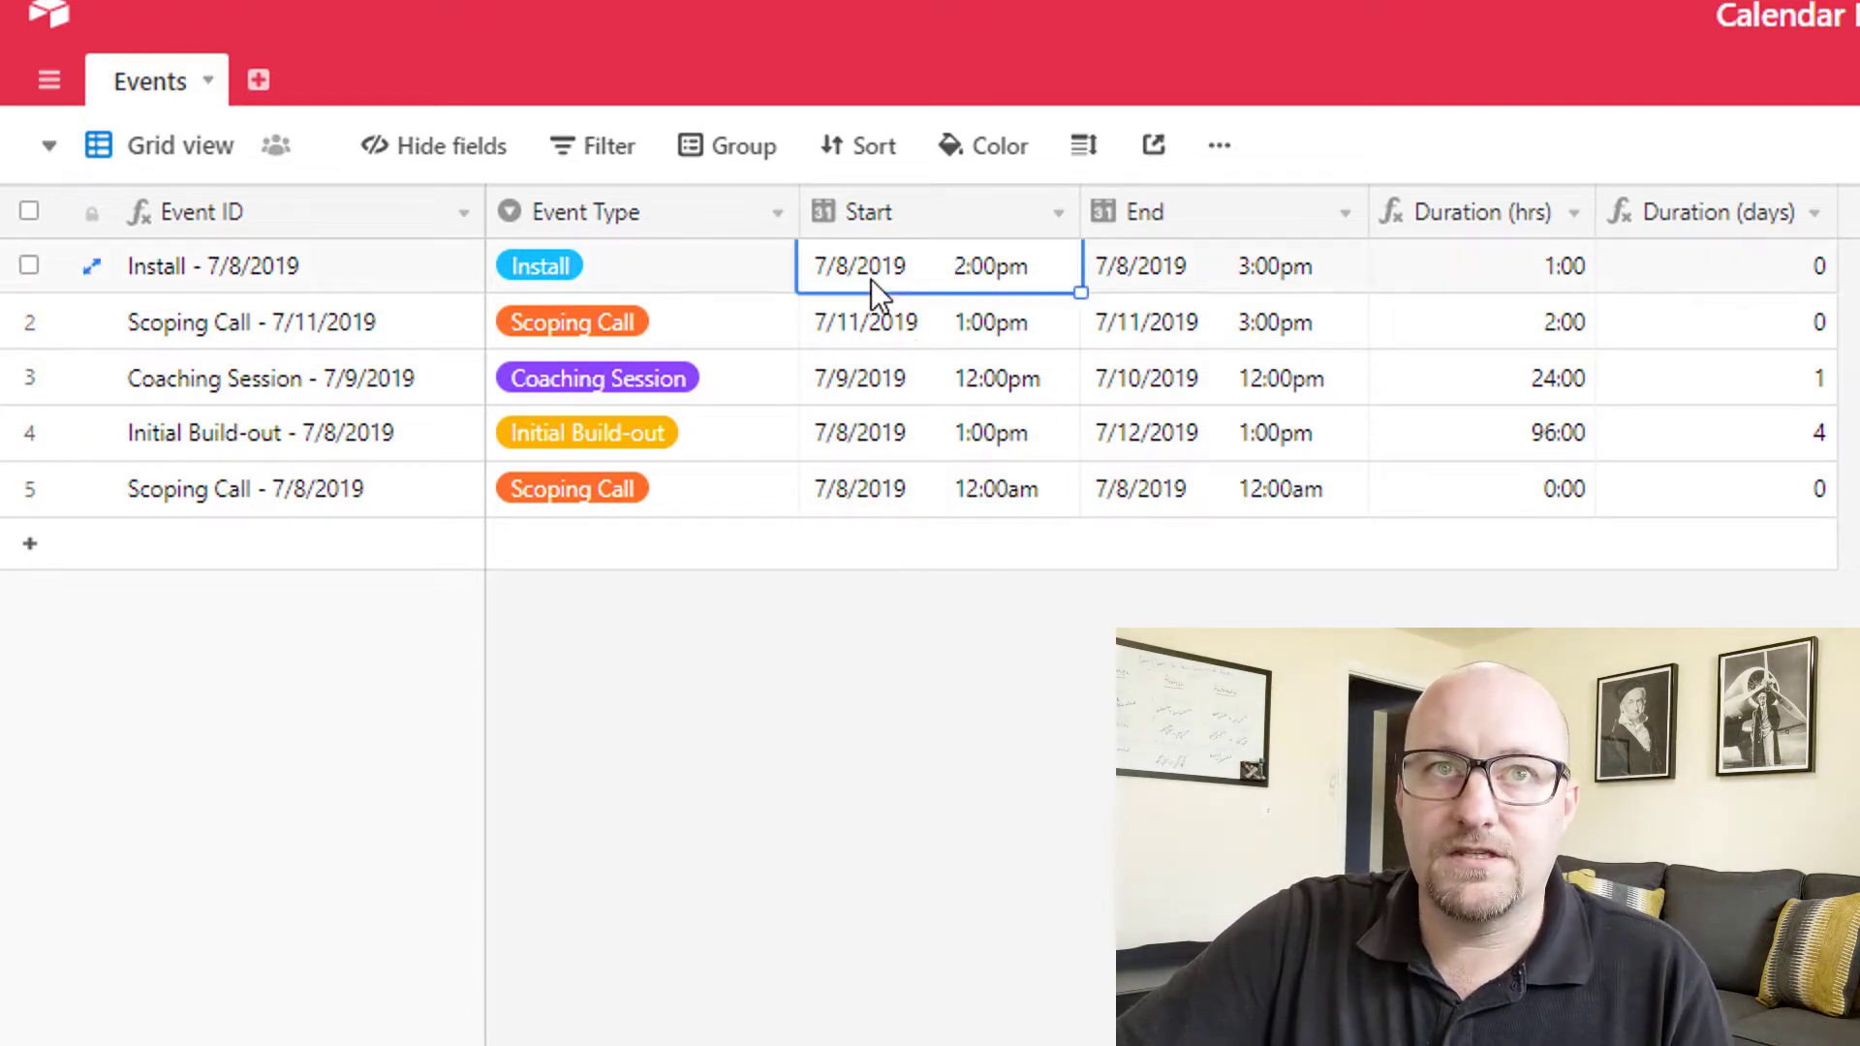
pyautogui.doubleClick(932, 225)
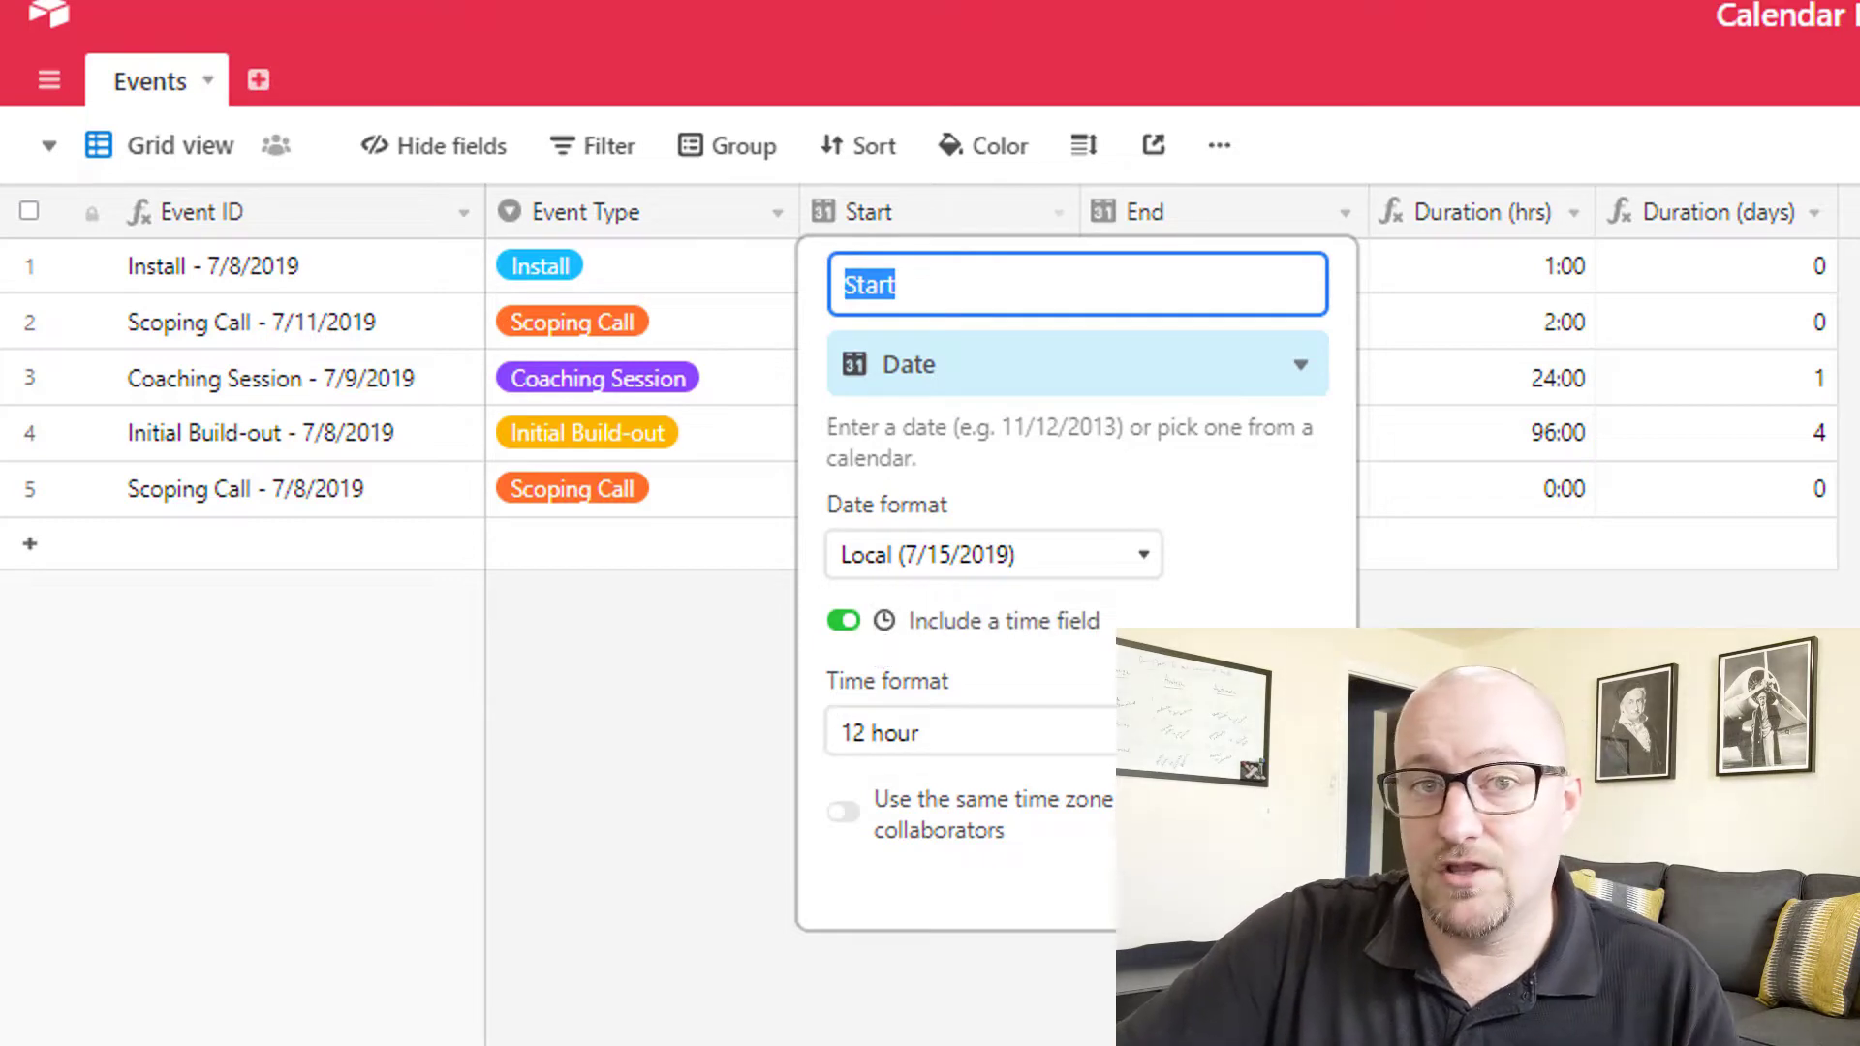
pyautogui.click(1288, 886)
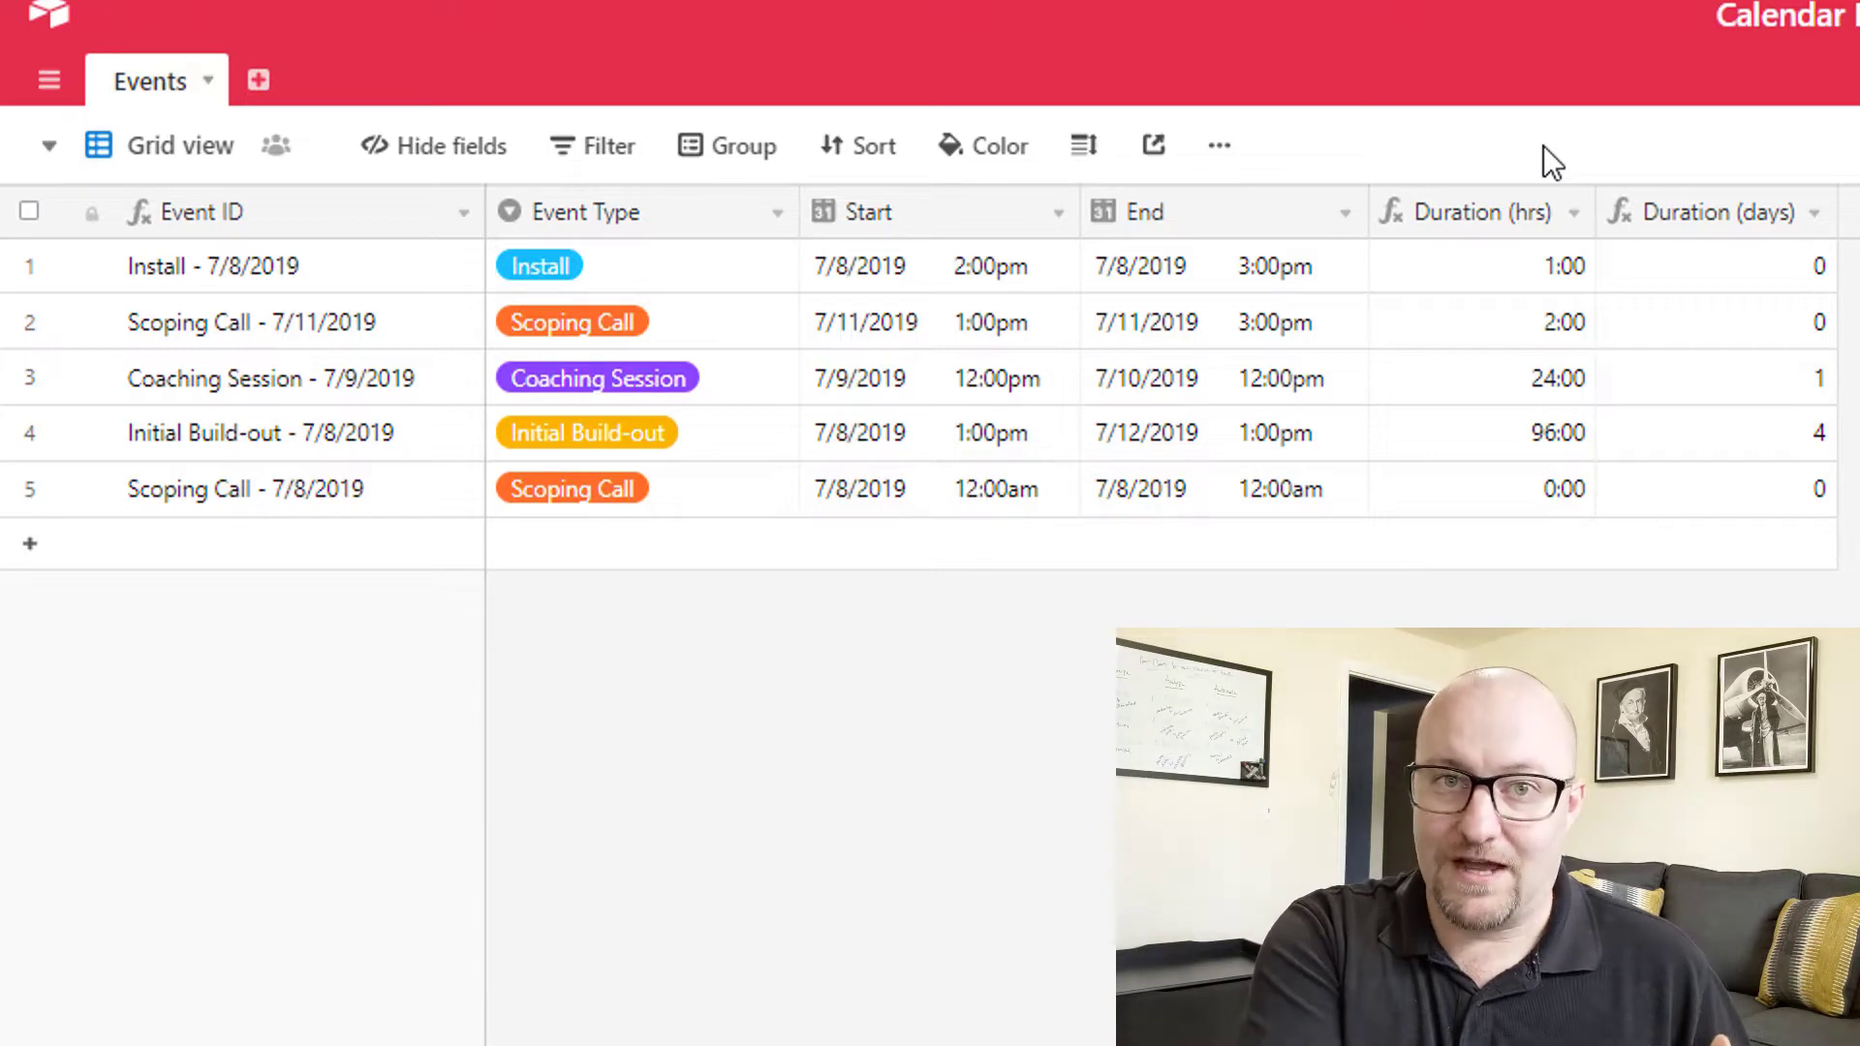
# Change the Coaching Session end date's day to 8.
pyautogui.click(1183, 378)
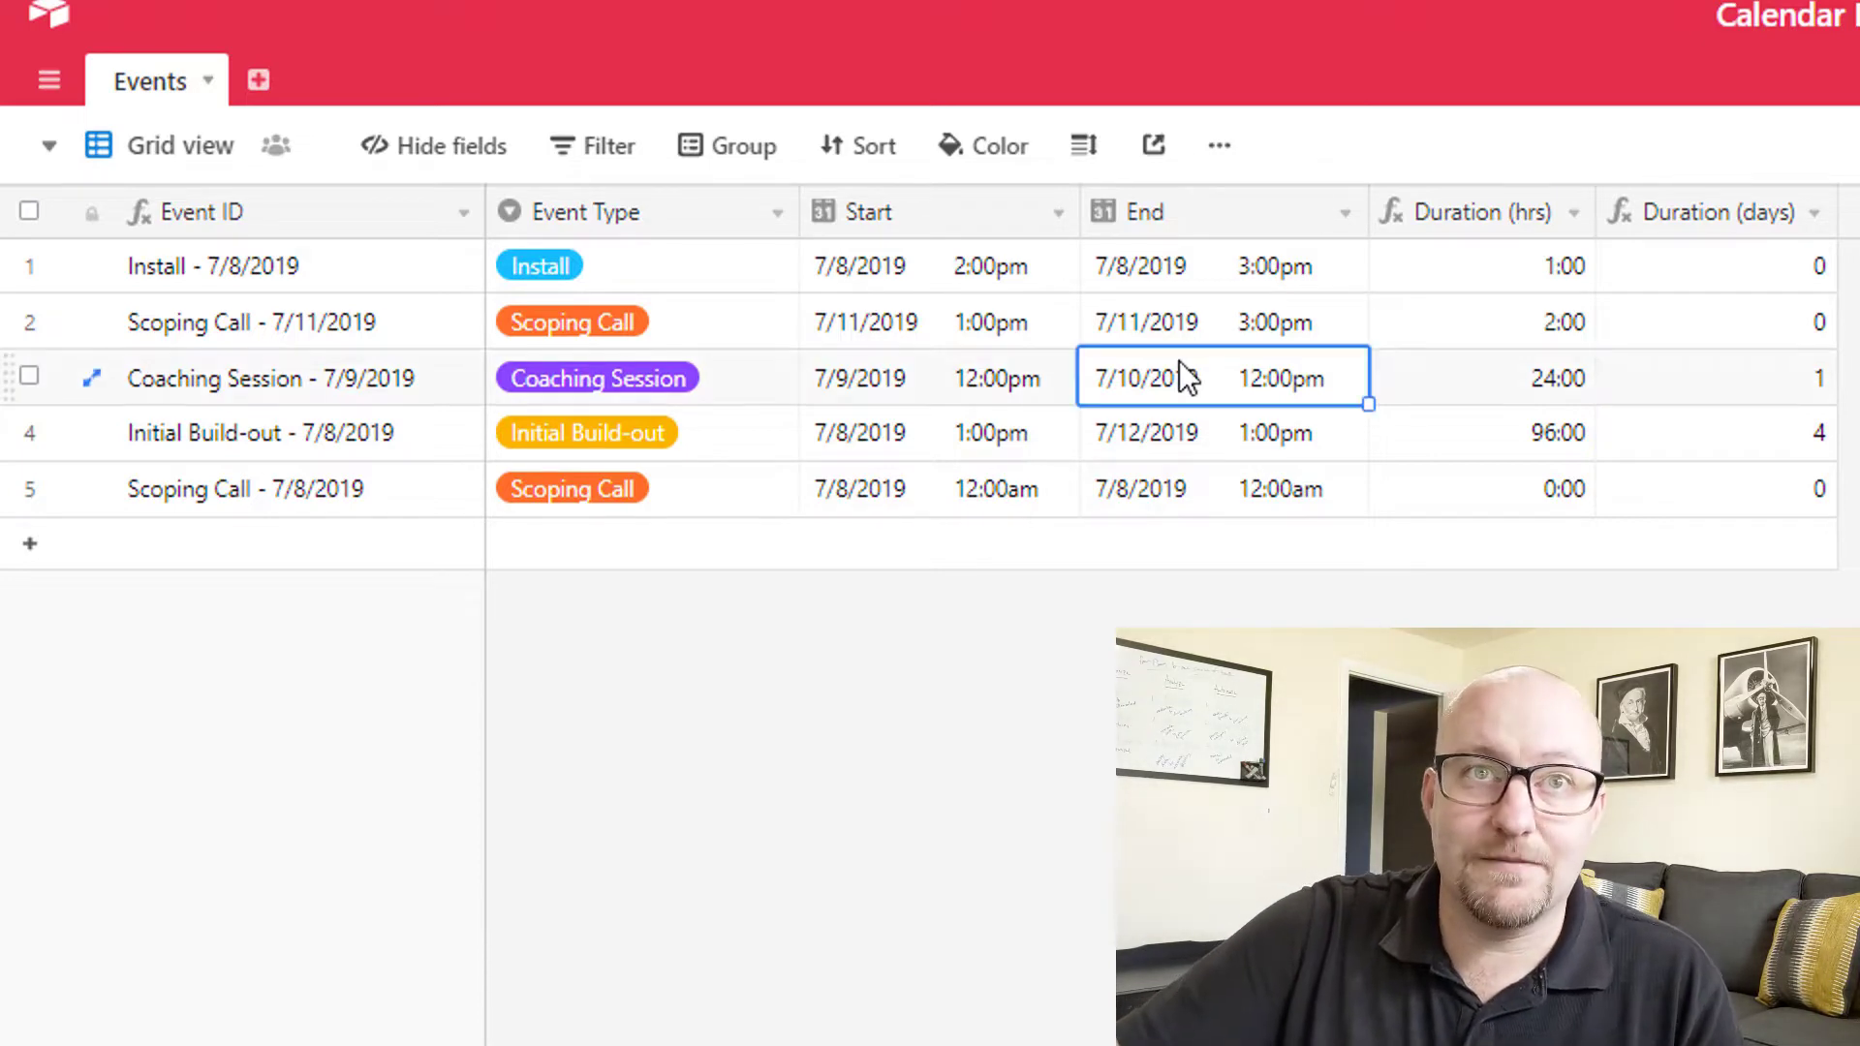
pyautogui.click(1141, 379)
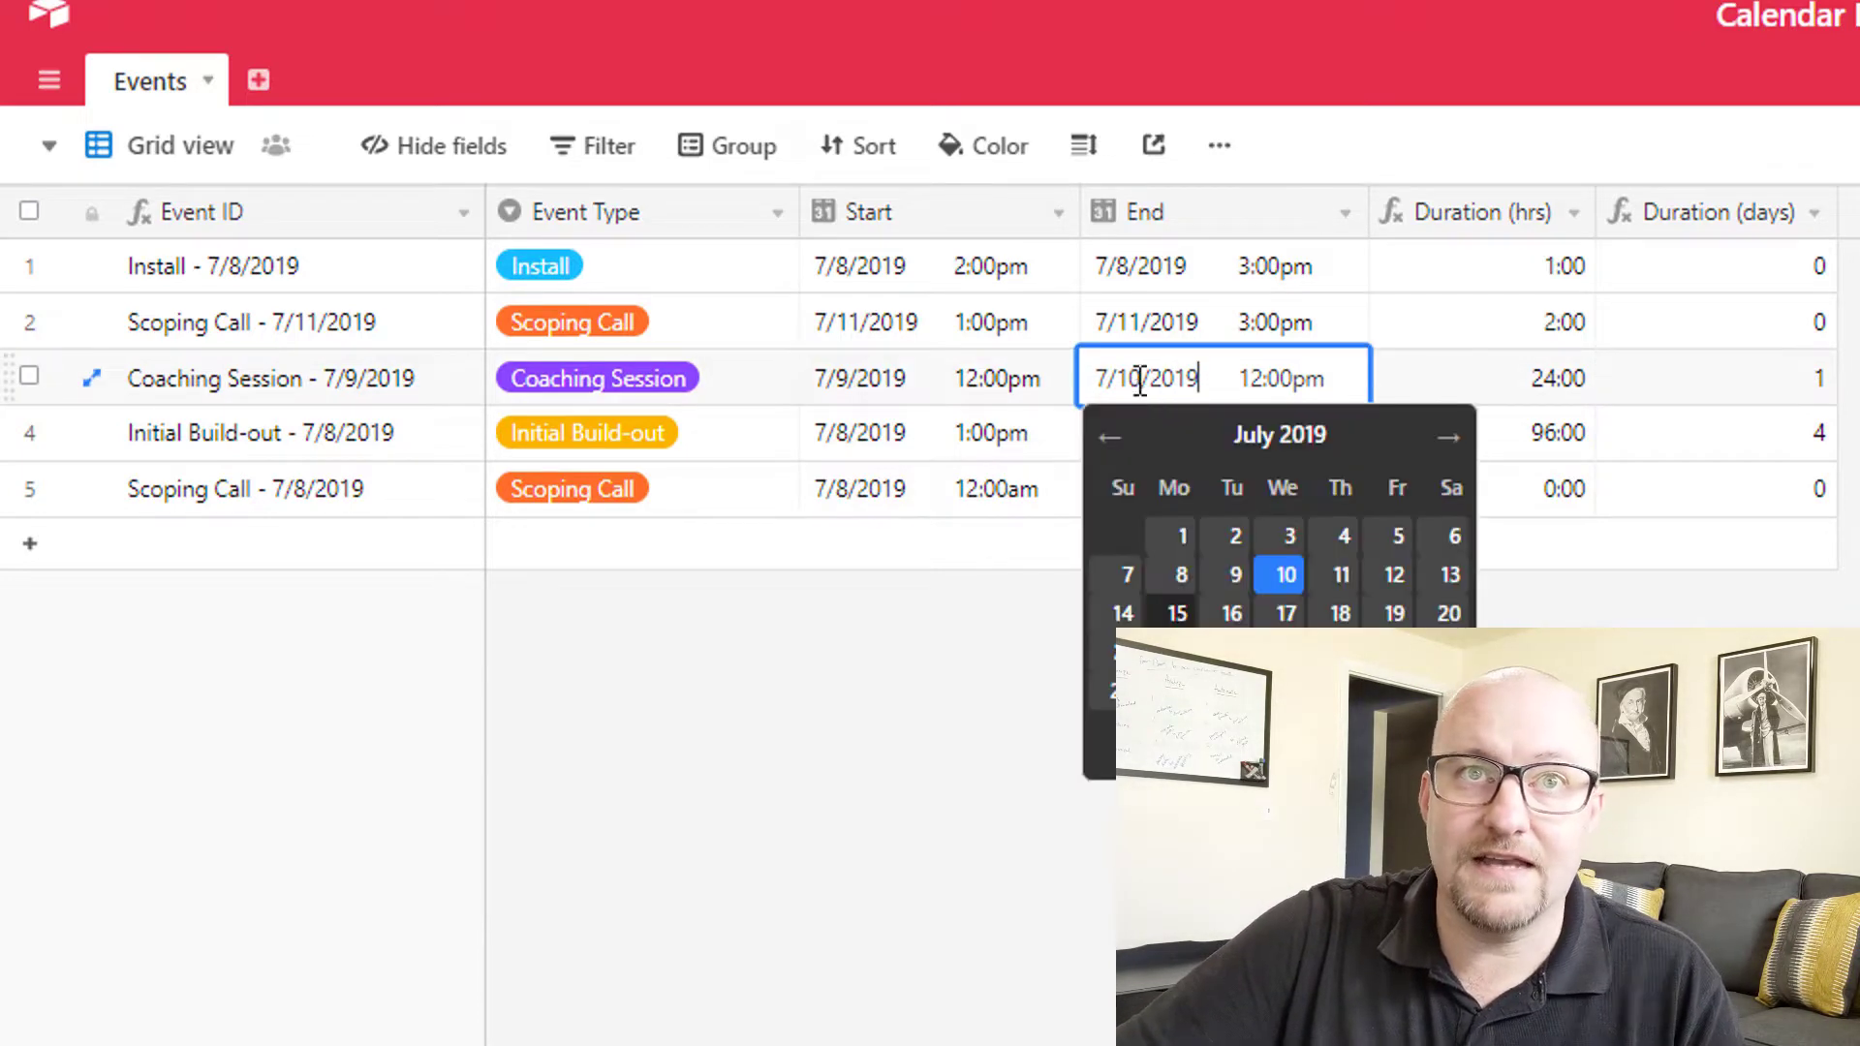
pyautogui.doubleClick(1129, 379)
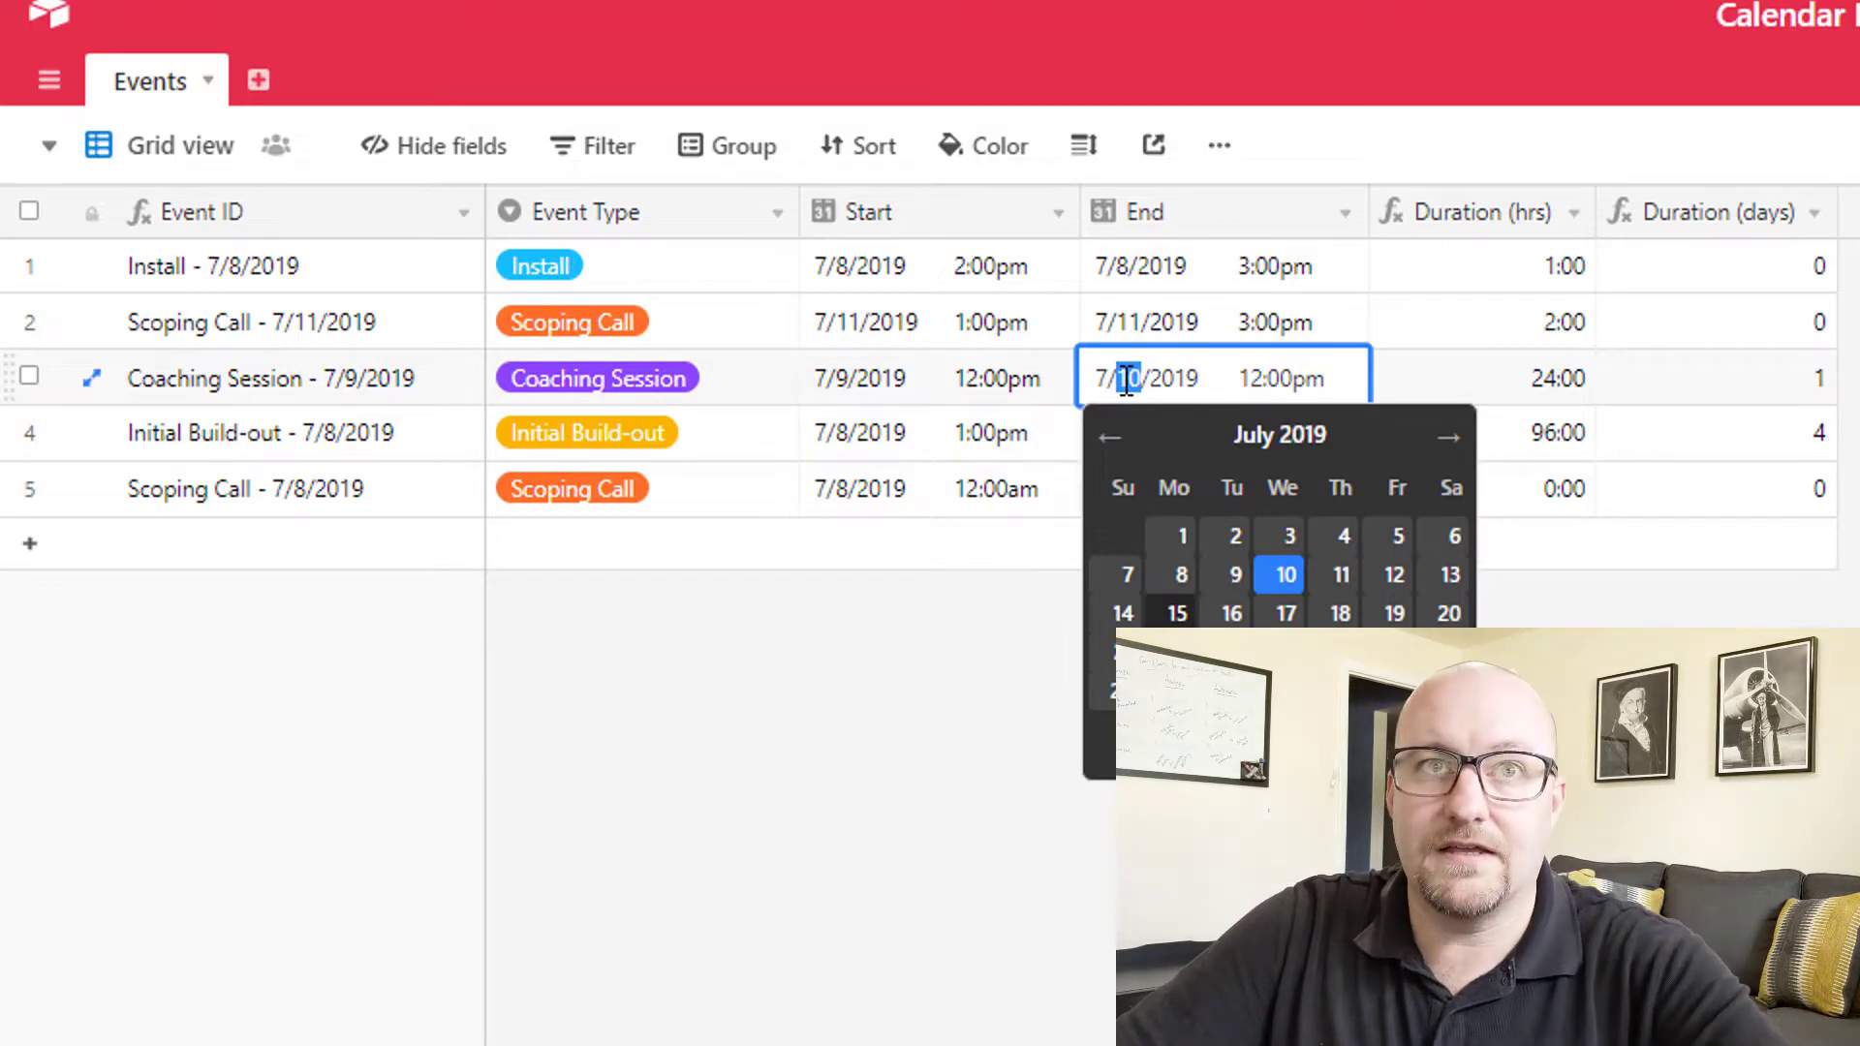
pyautogui.write('8')
pyautogui.click(992, 908)
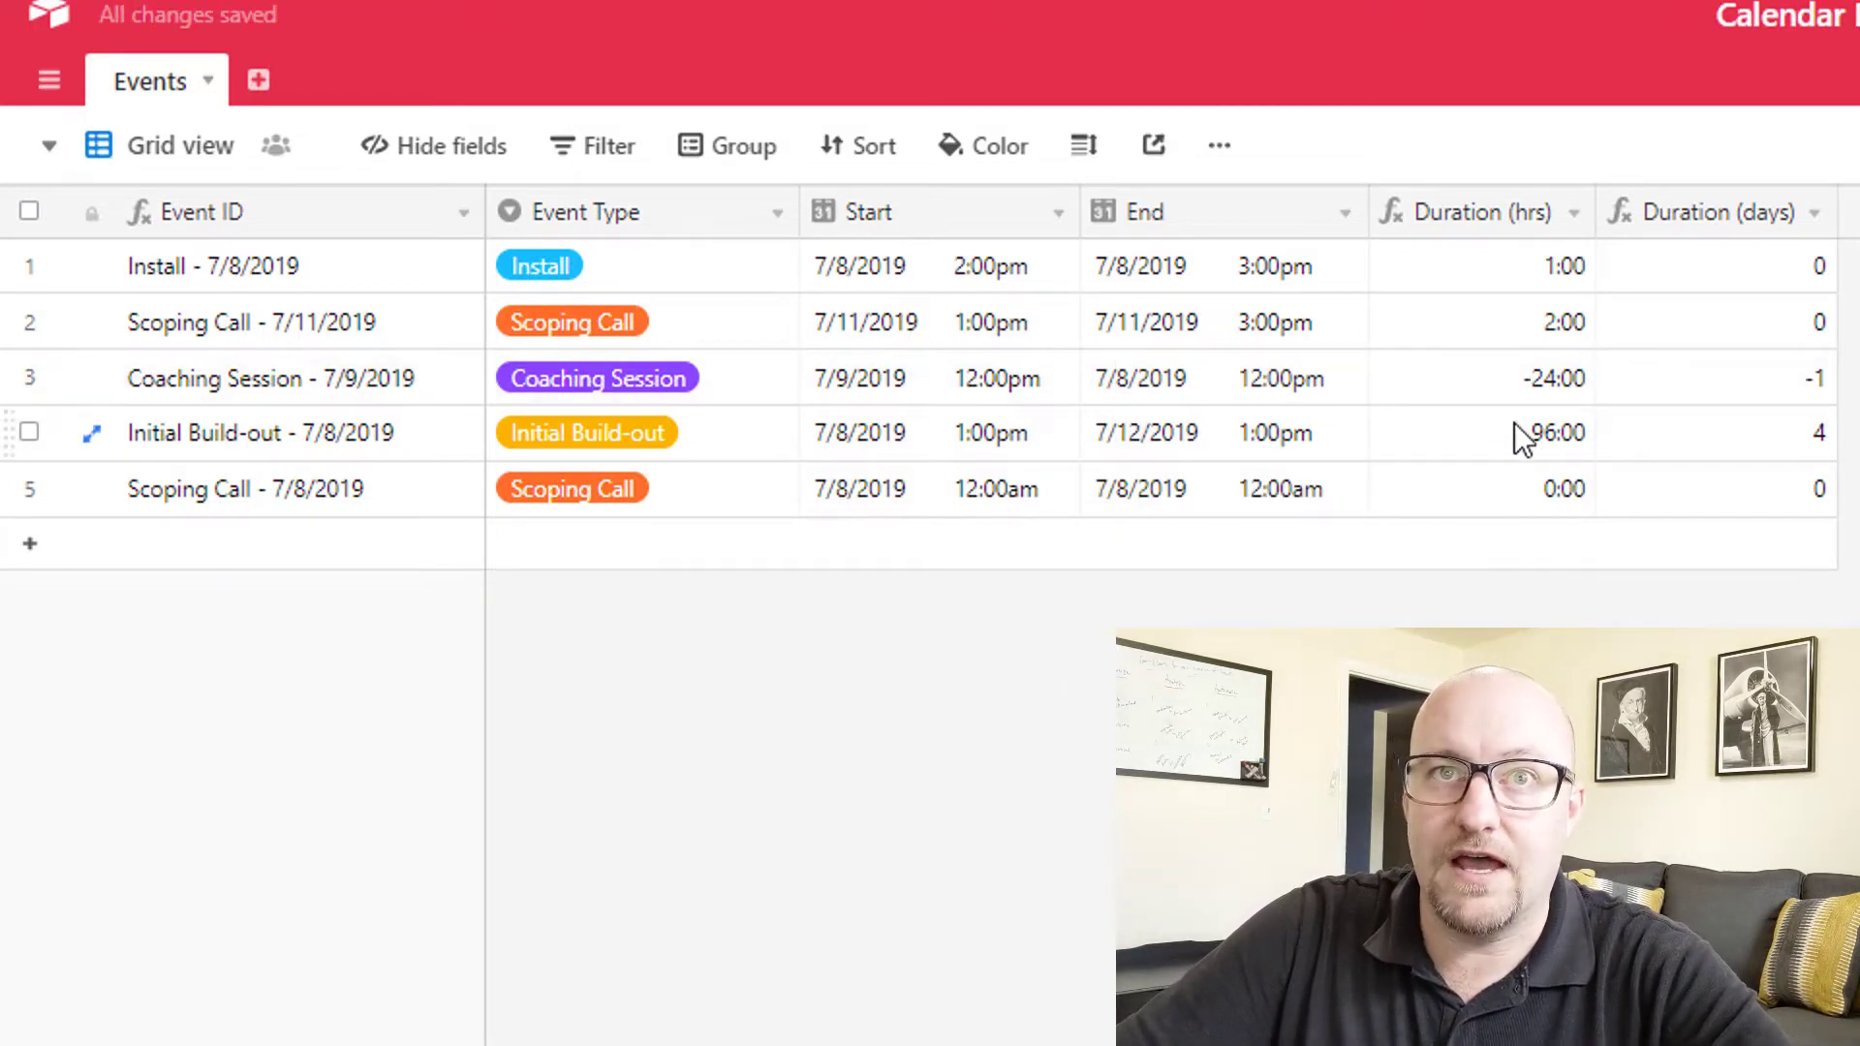
# Review and save the Duration (hrs) field formatting, then recheck the Start field settings.
pyautogui.click(1496, 391)
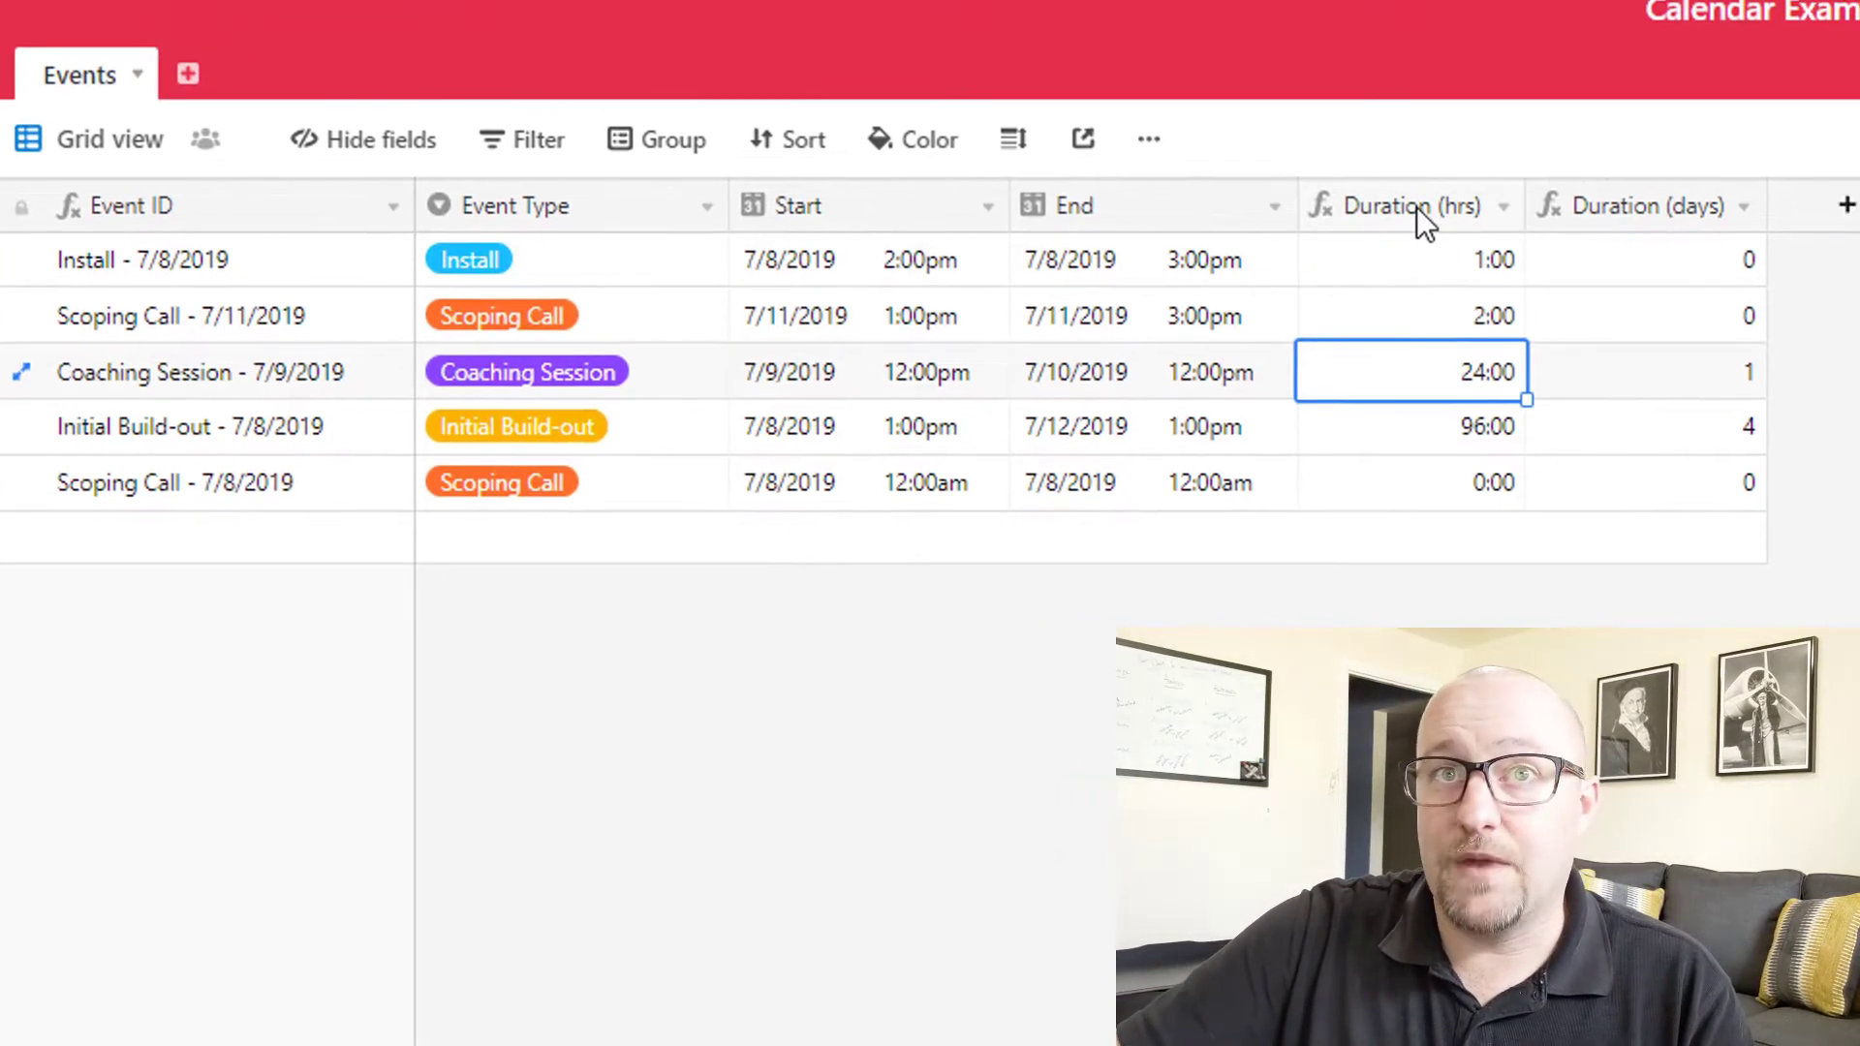
pyautogui.doubleClick(1416, 206)
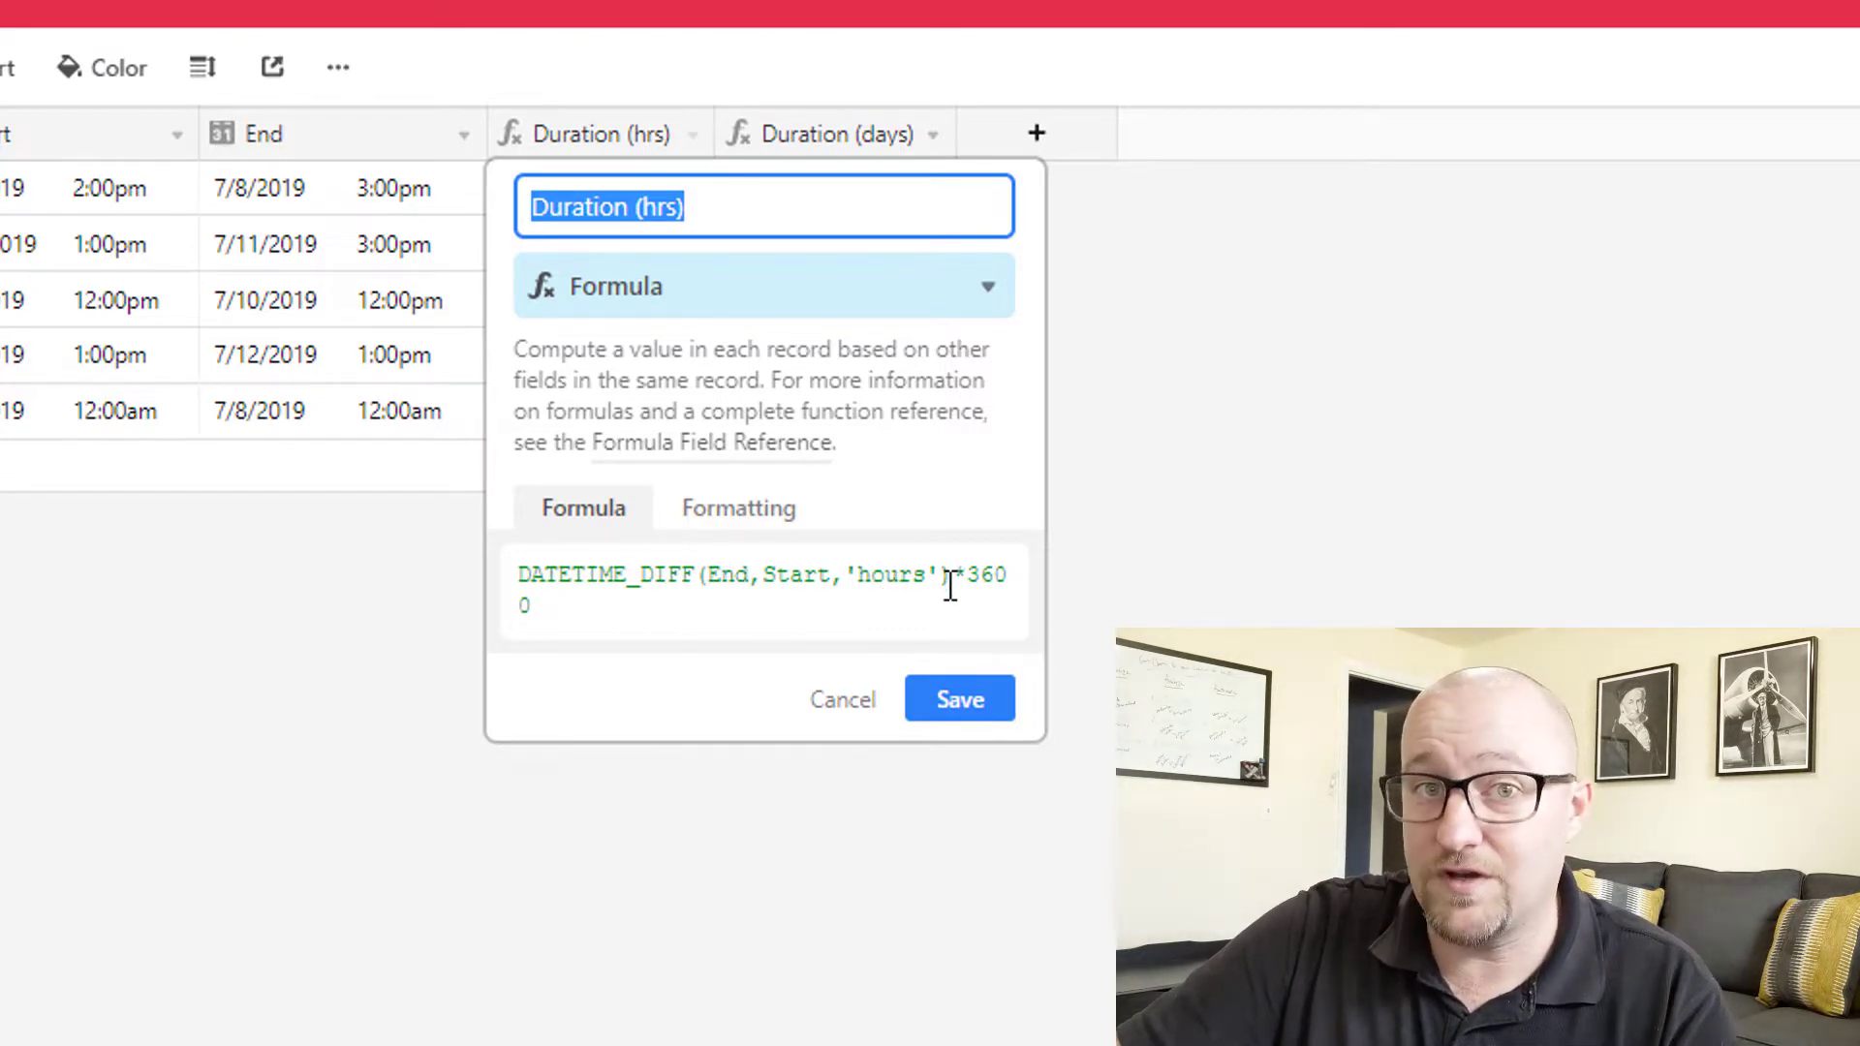
pyautogui.click(739, 511)
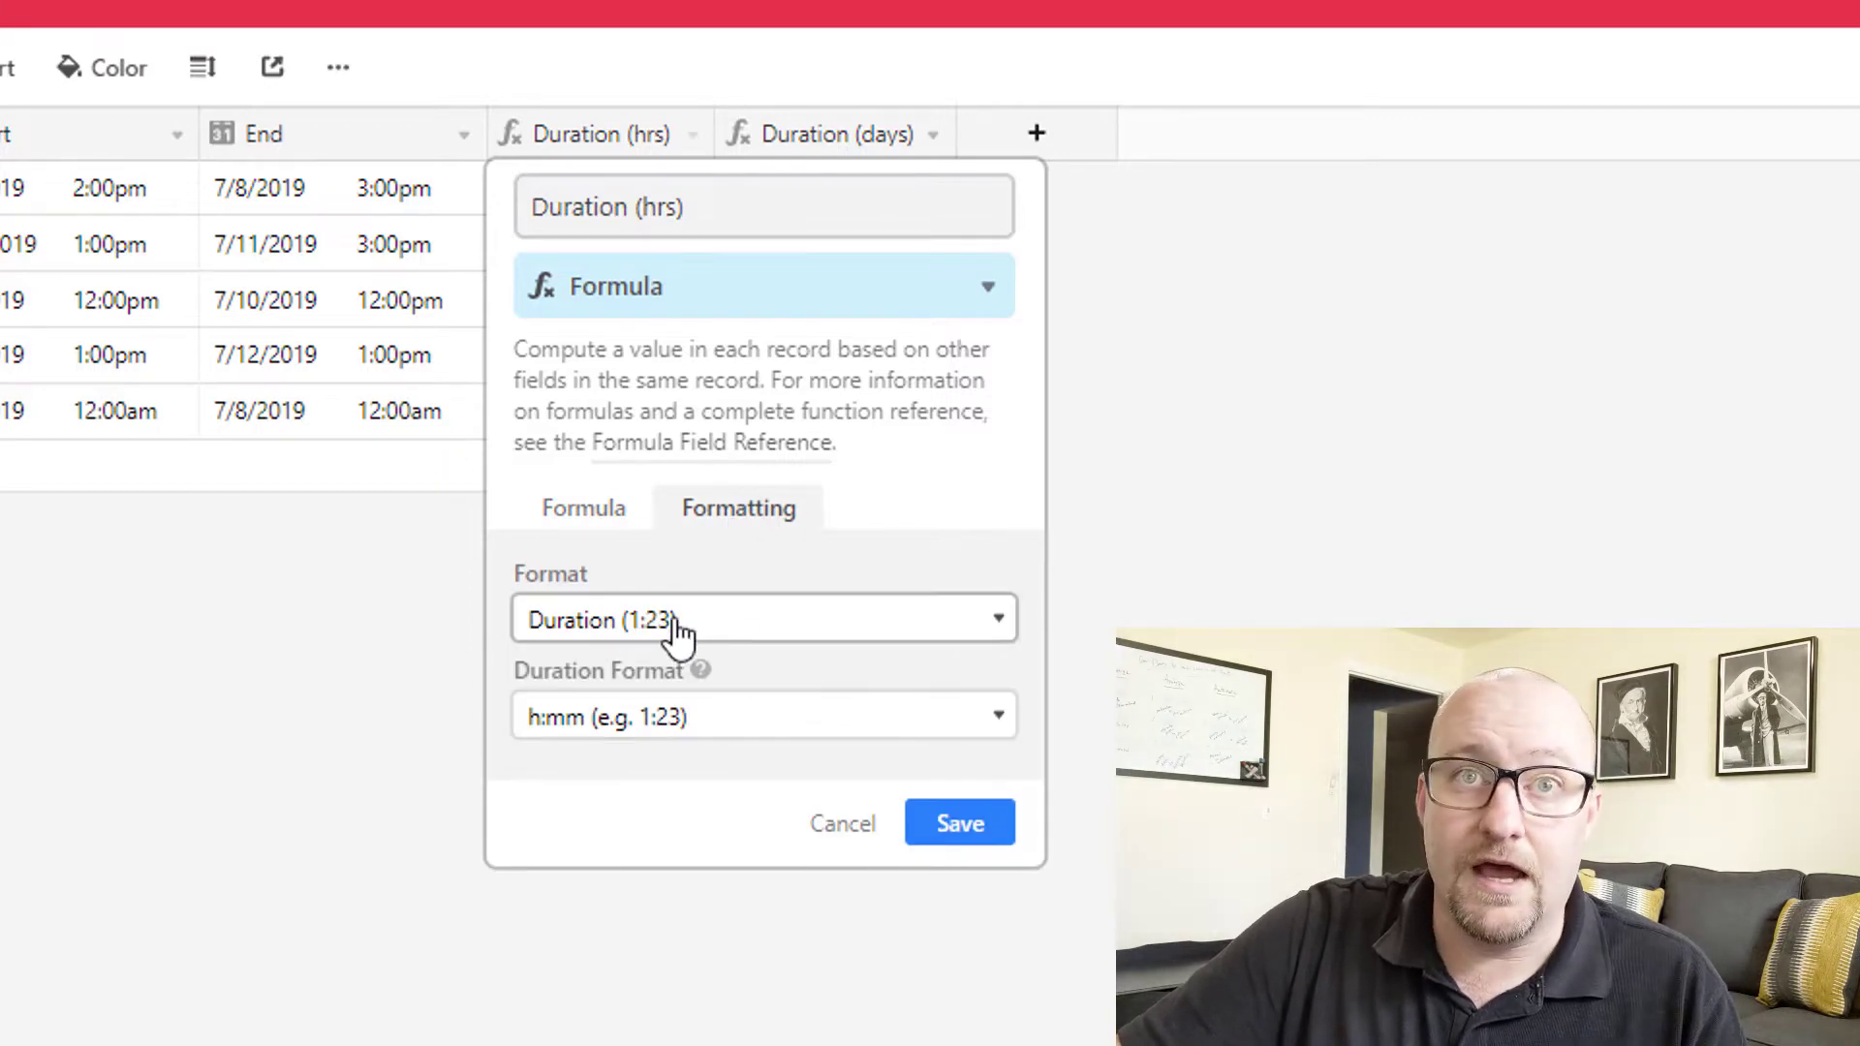
pyautogui.click(948, 829)
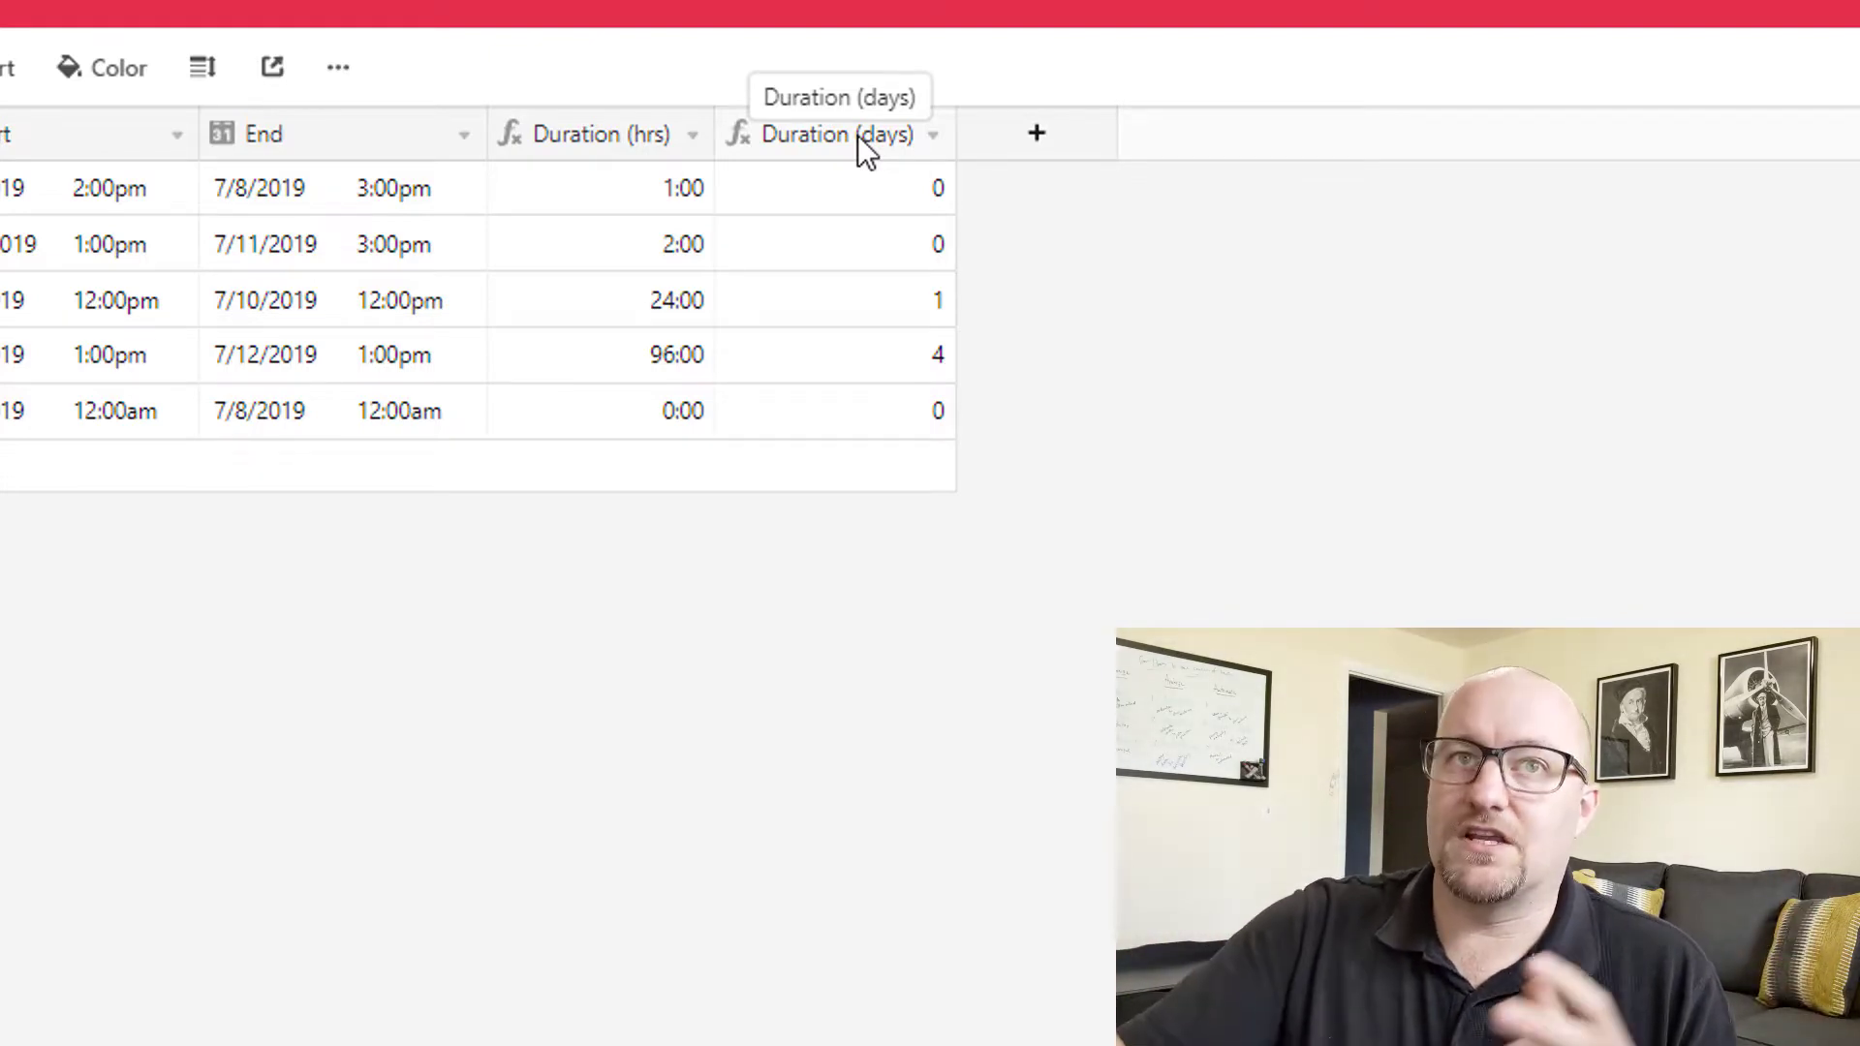
pyautogui.doubleClick(116, 128)
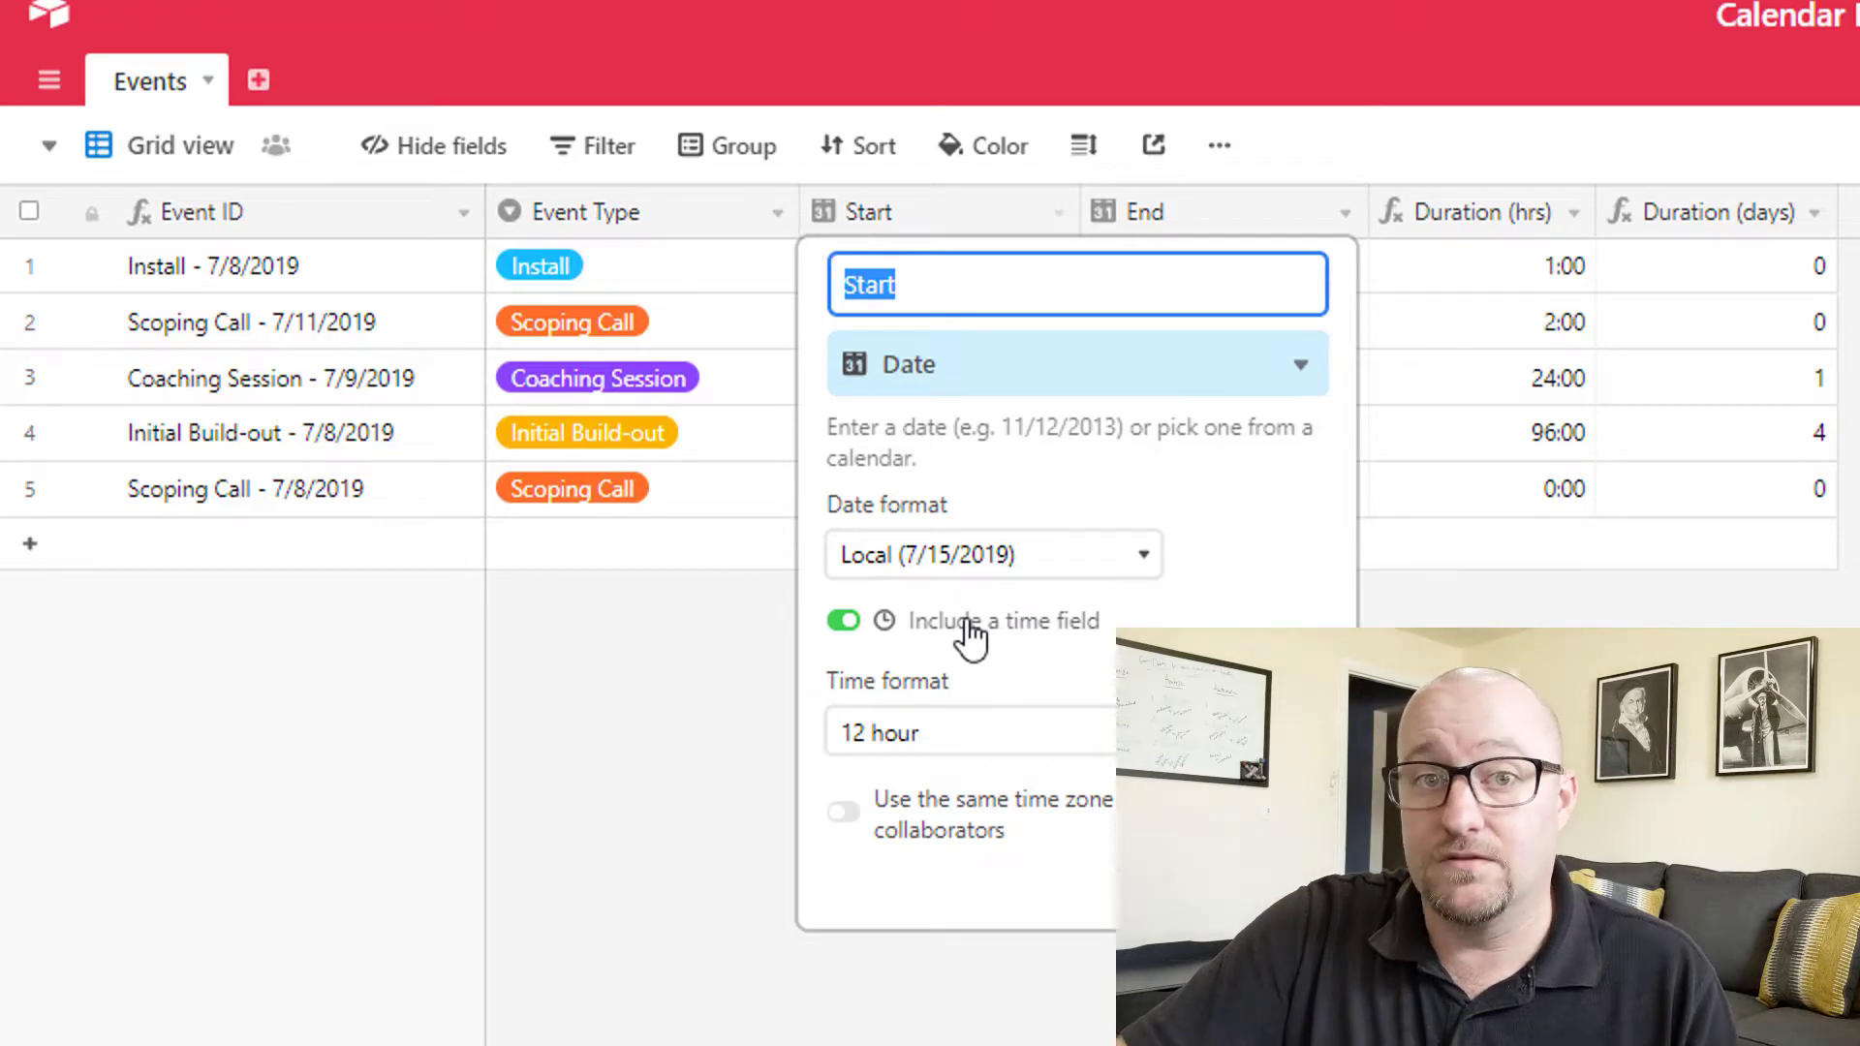
pyautogui.click(641, 674)
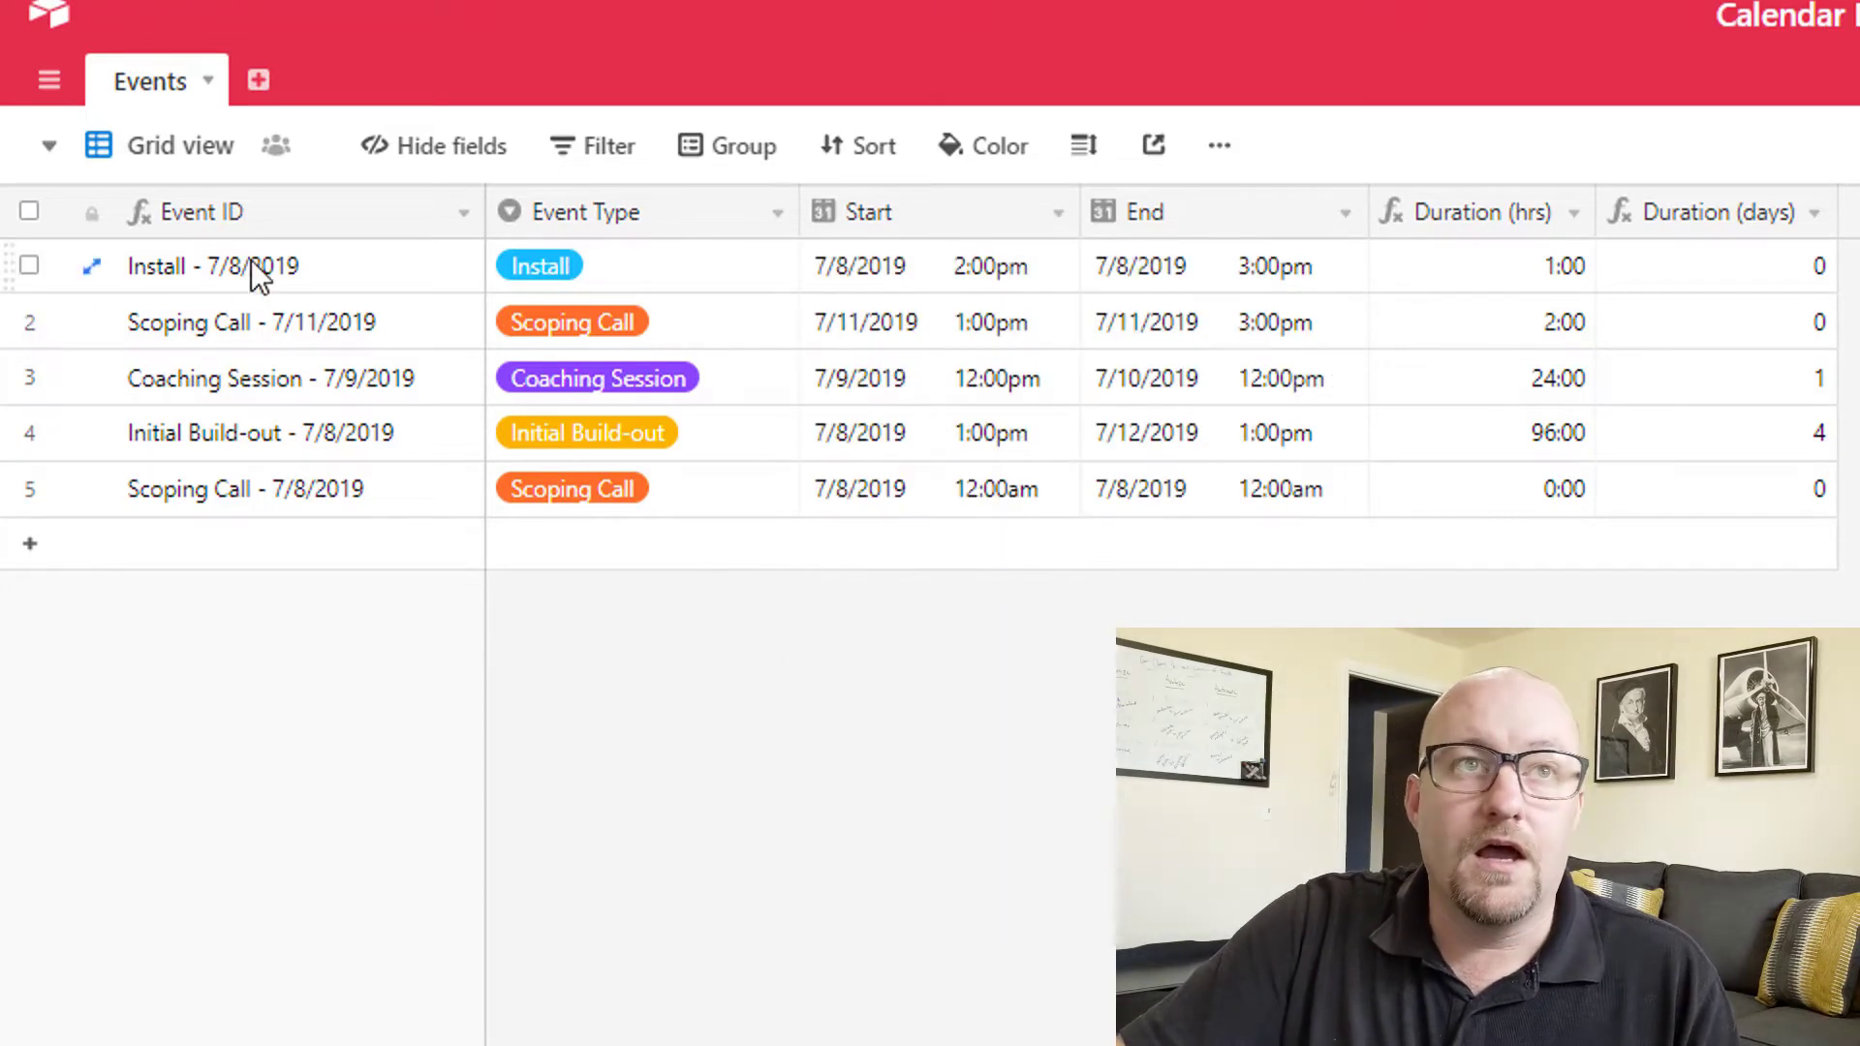
# Switch the Events table to a Calendar view showing a 2-week span.
pyautogui.click(183, 153)
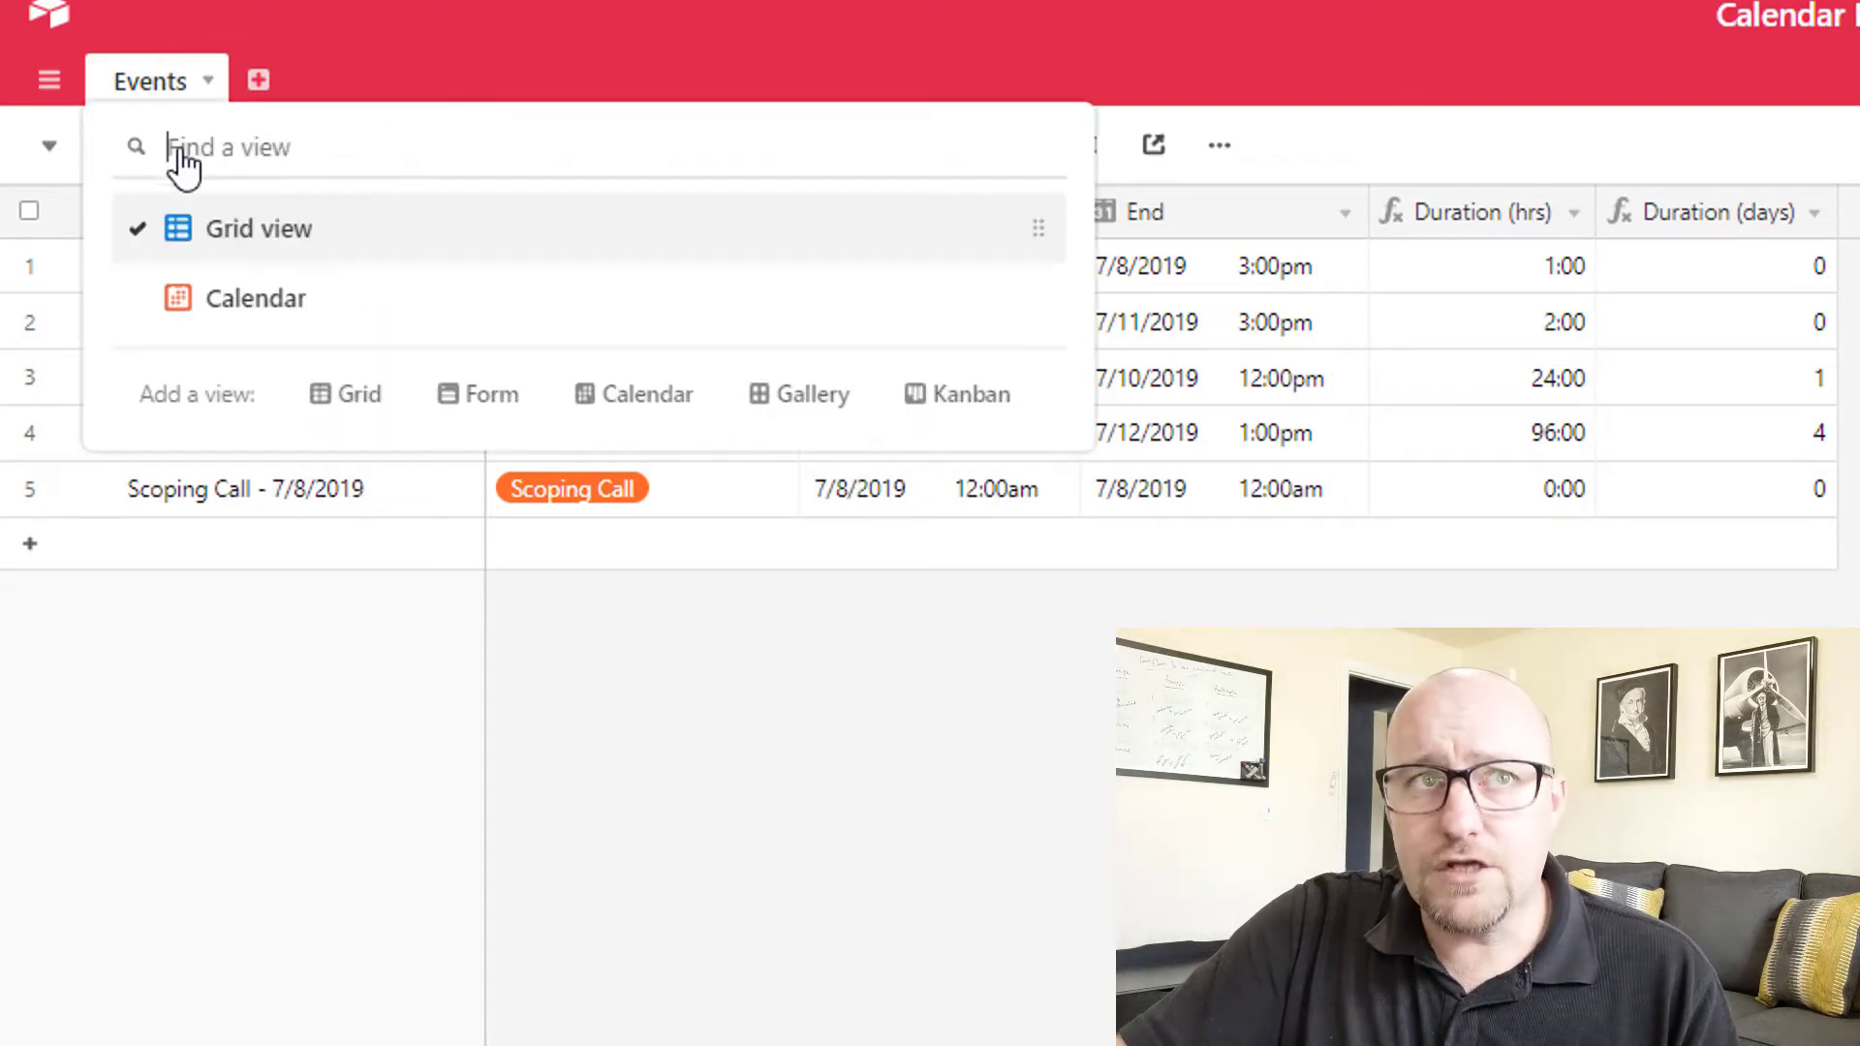
pyautogui.click(269, 308)
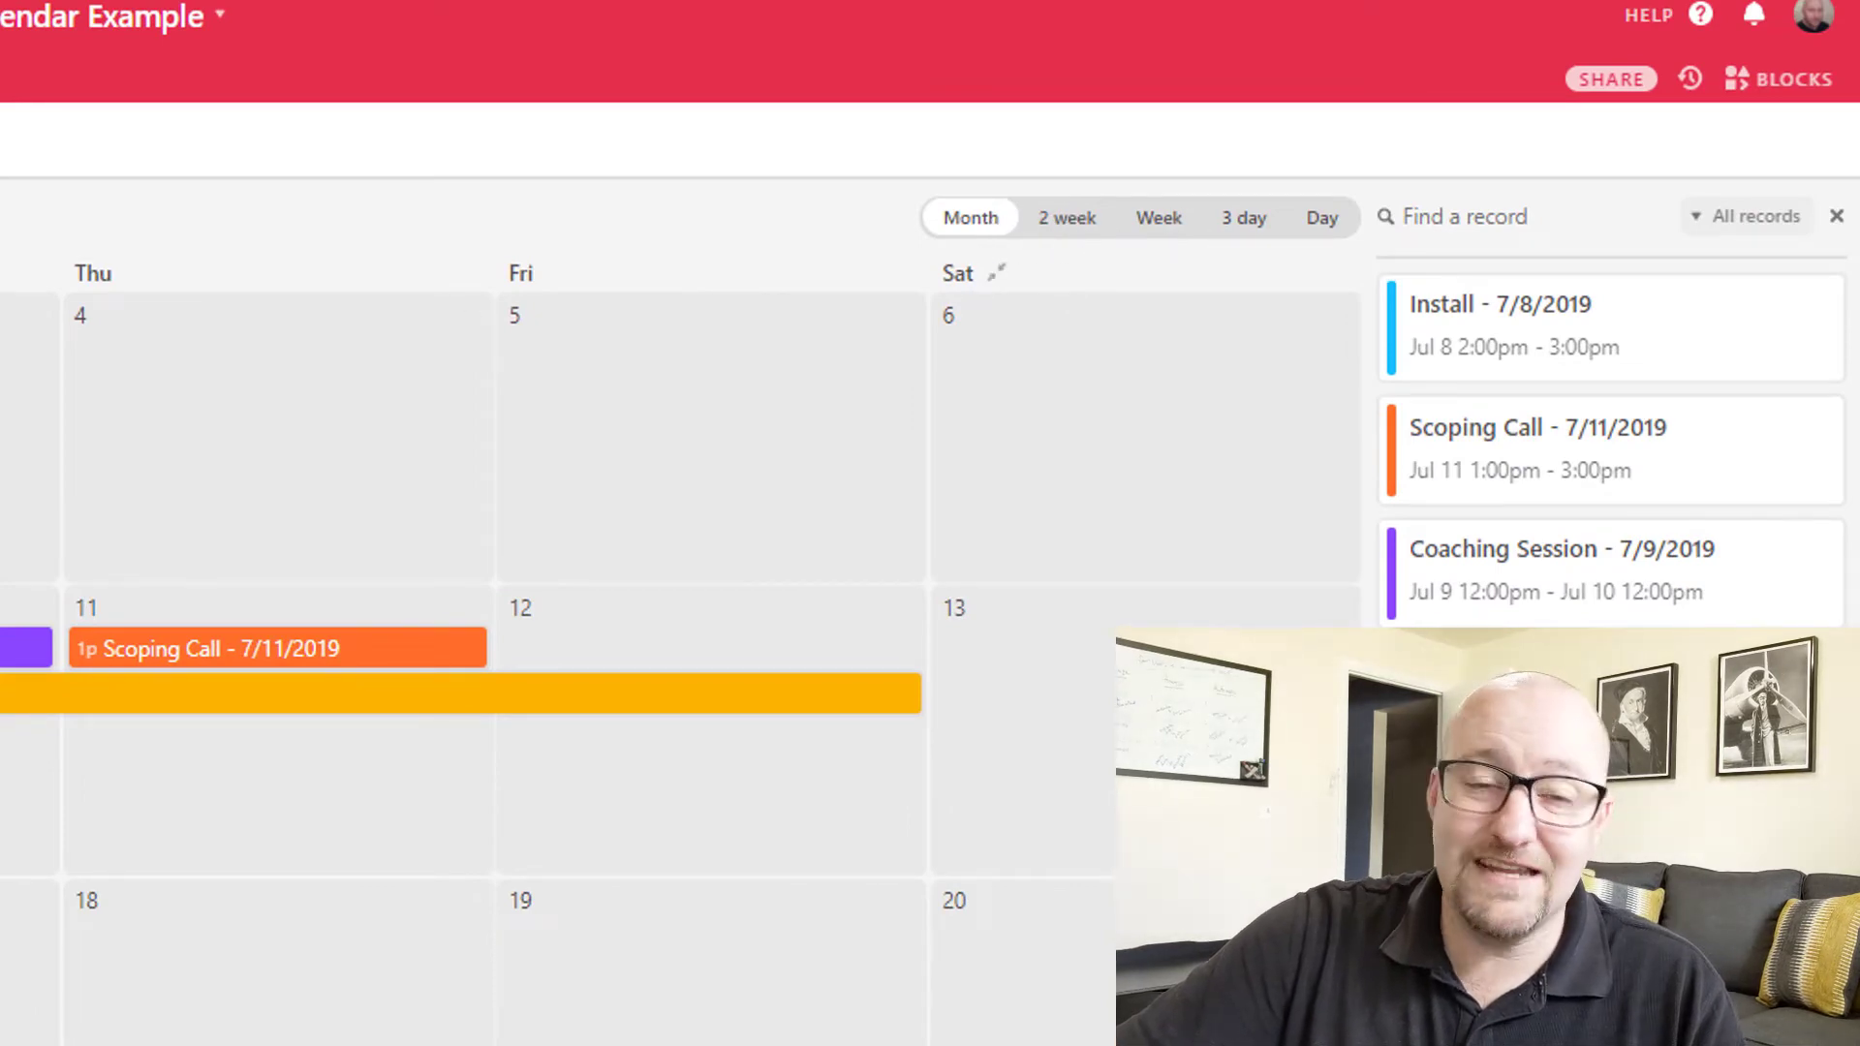
pyautogui.click(1076, 230)
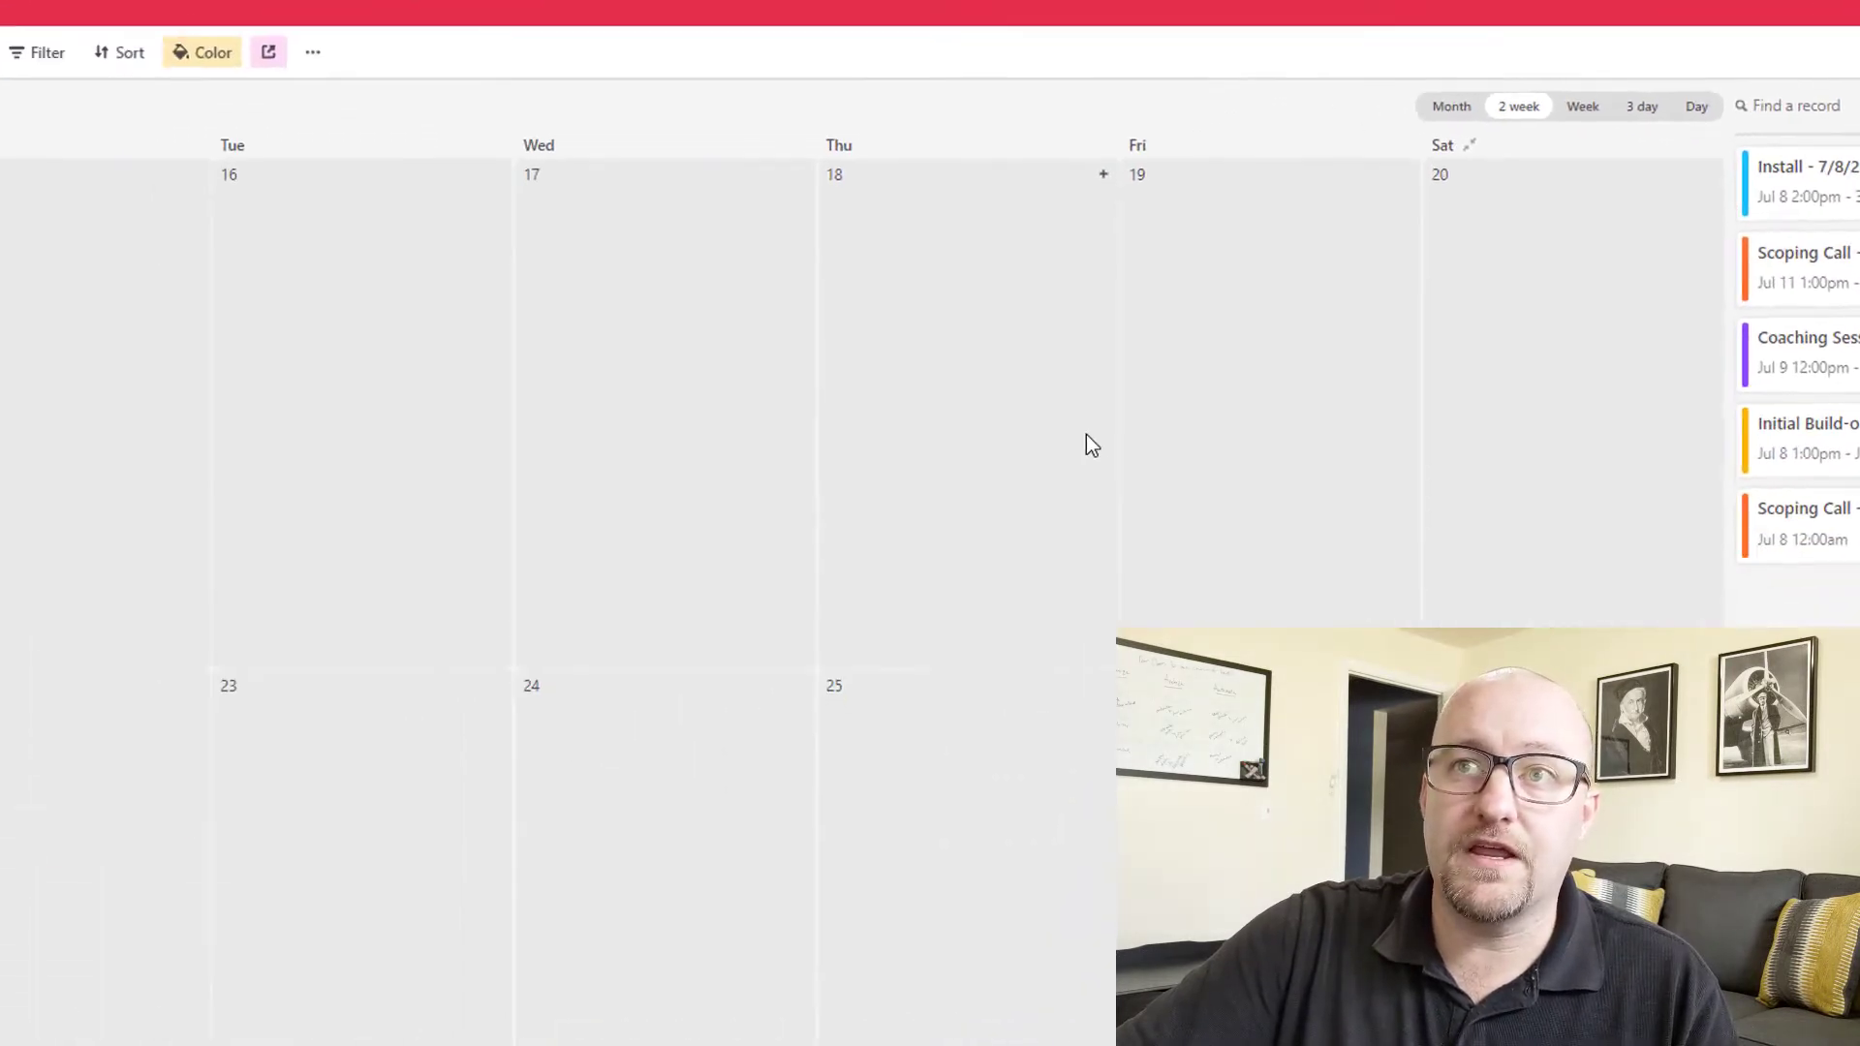
pyautogui.scroll(2, 1387, 351)
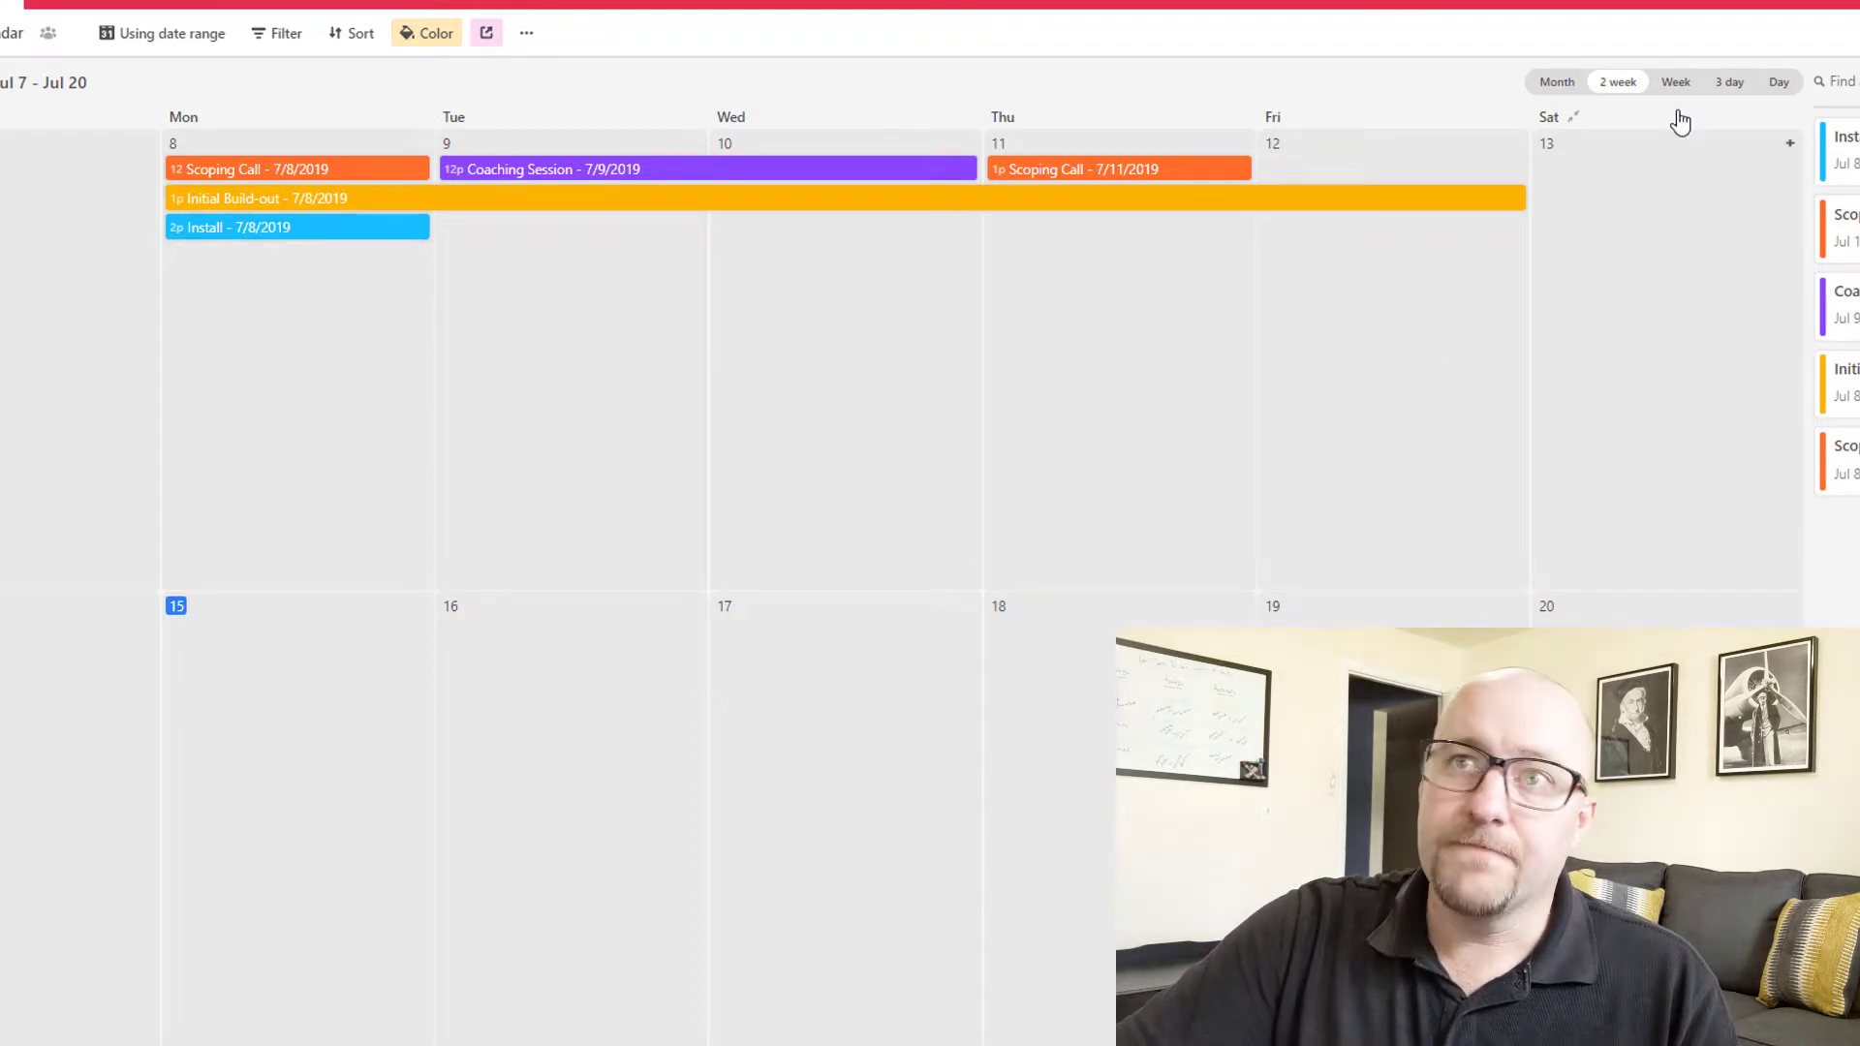
# Try the week and 3-day spans, then return to 2 weeks (Jul 7–20).
pyautogui.click(1673, 82)
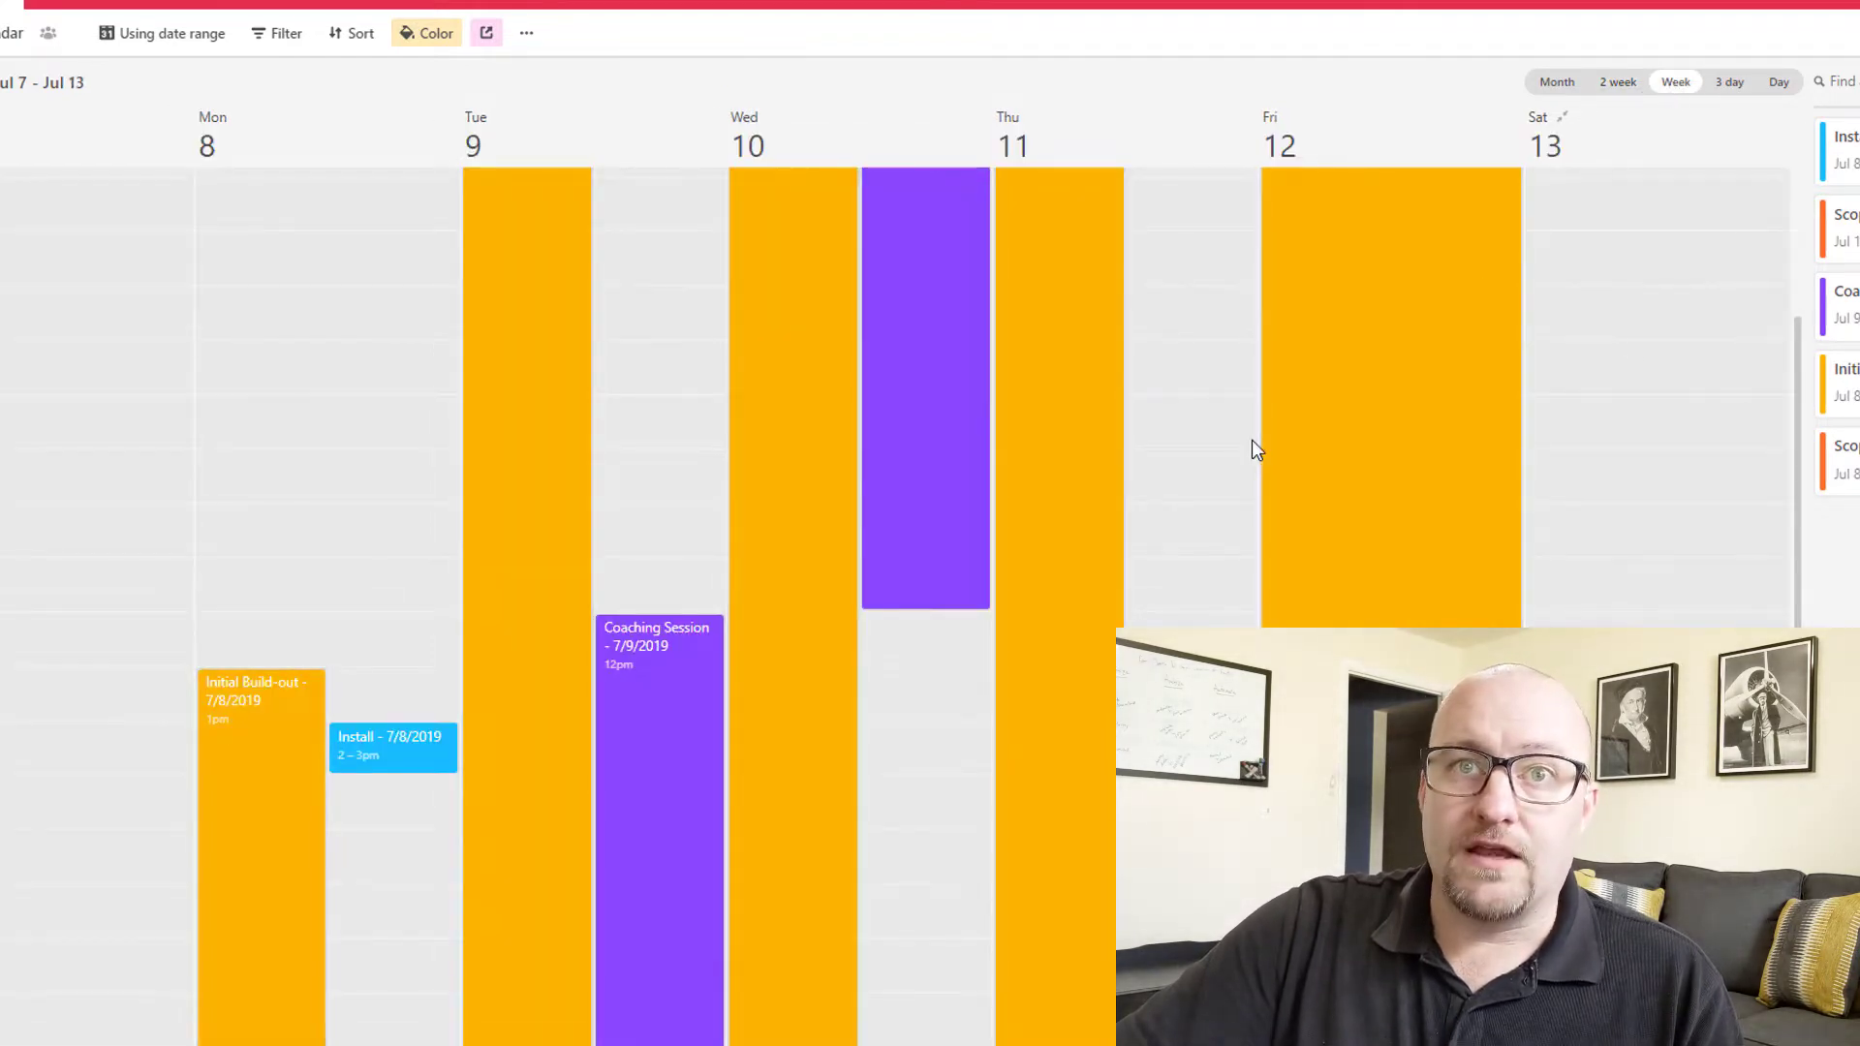
pyautogui.scroll(3, 1214, 471)
pyautogui.scroll(-4, 1060, 571)
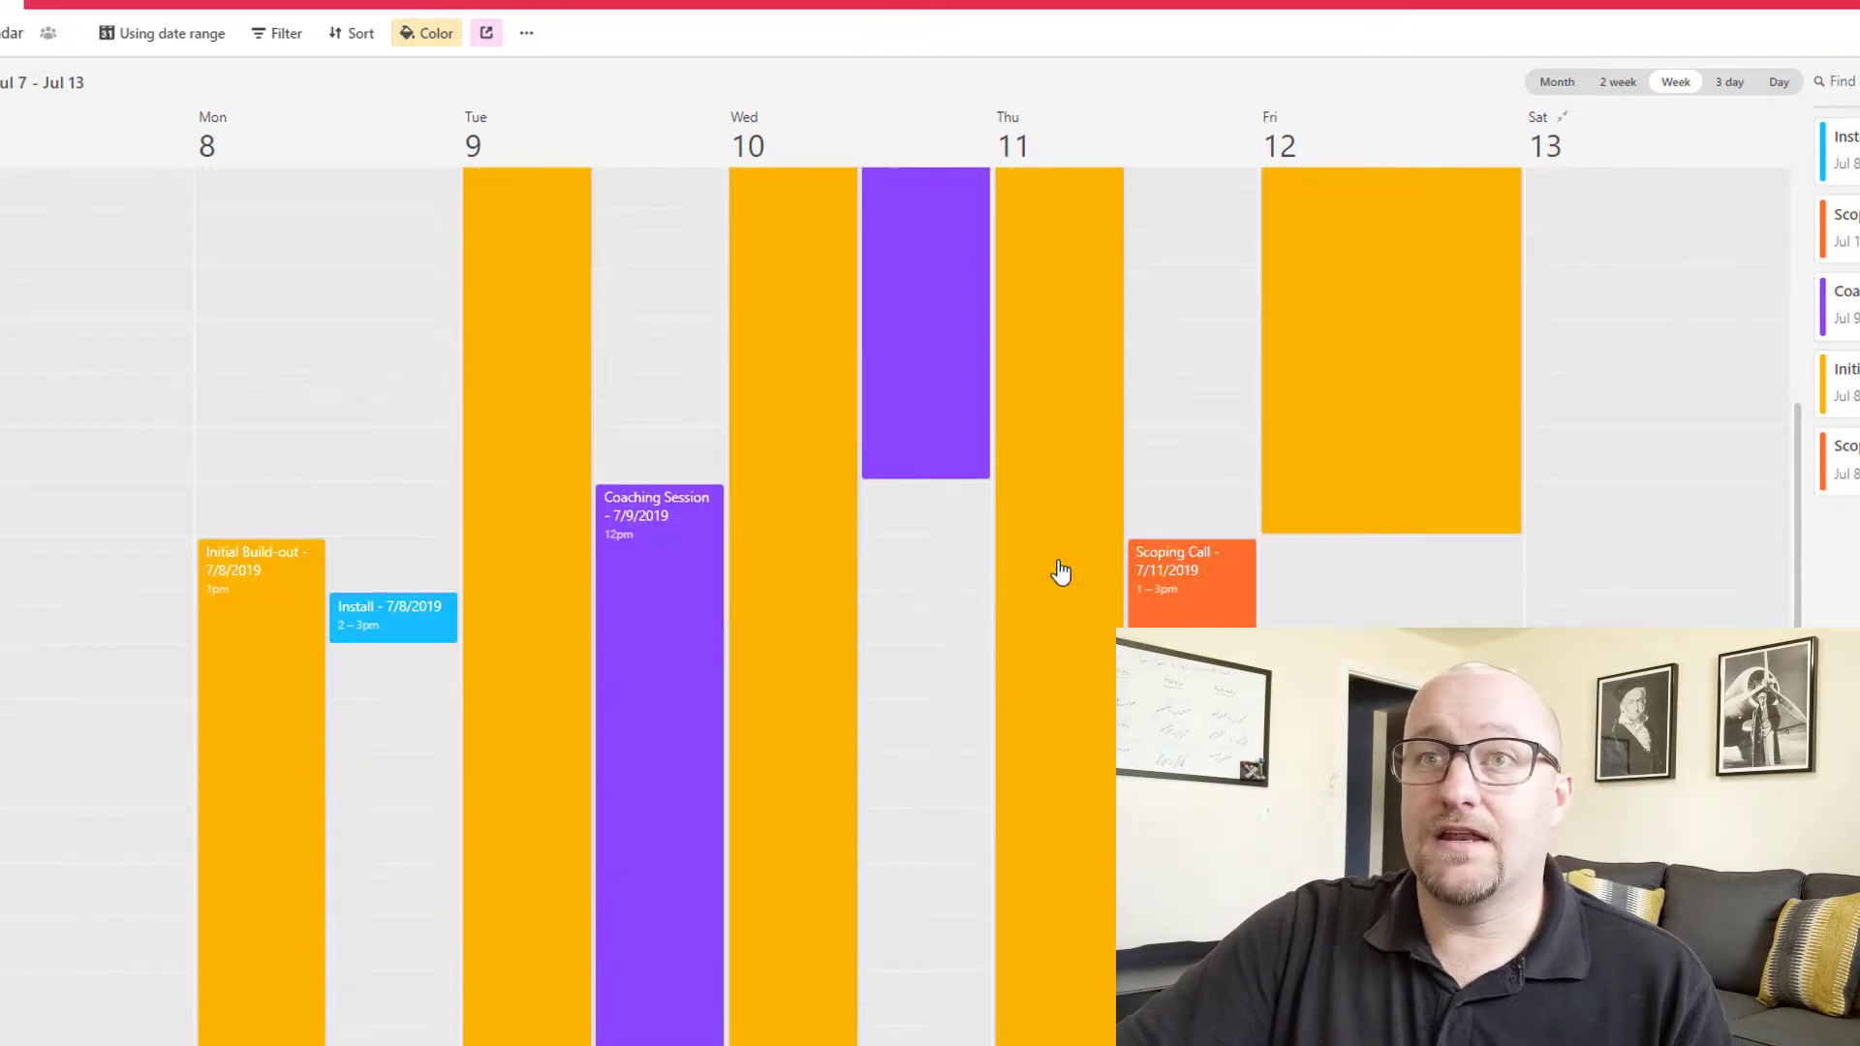
pyautogui.scroll(-1, 933, 677)
pyautogui.scroll(4, 934, 677)
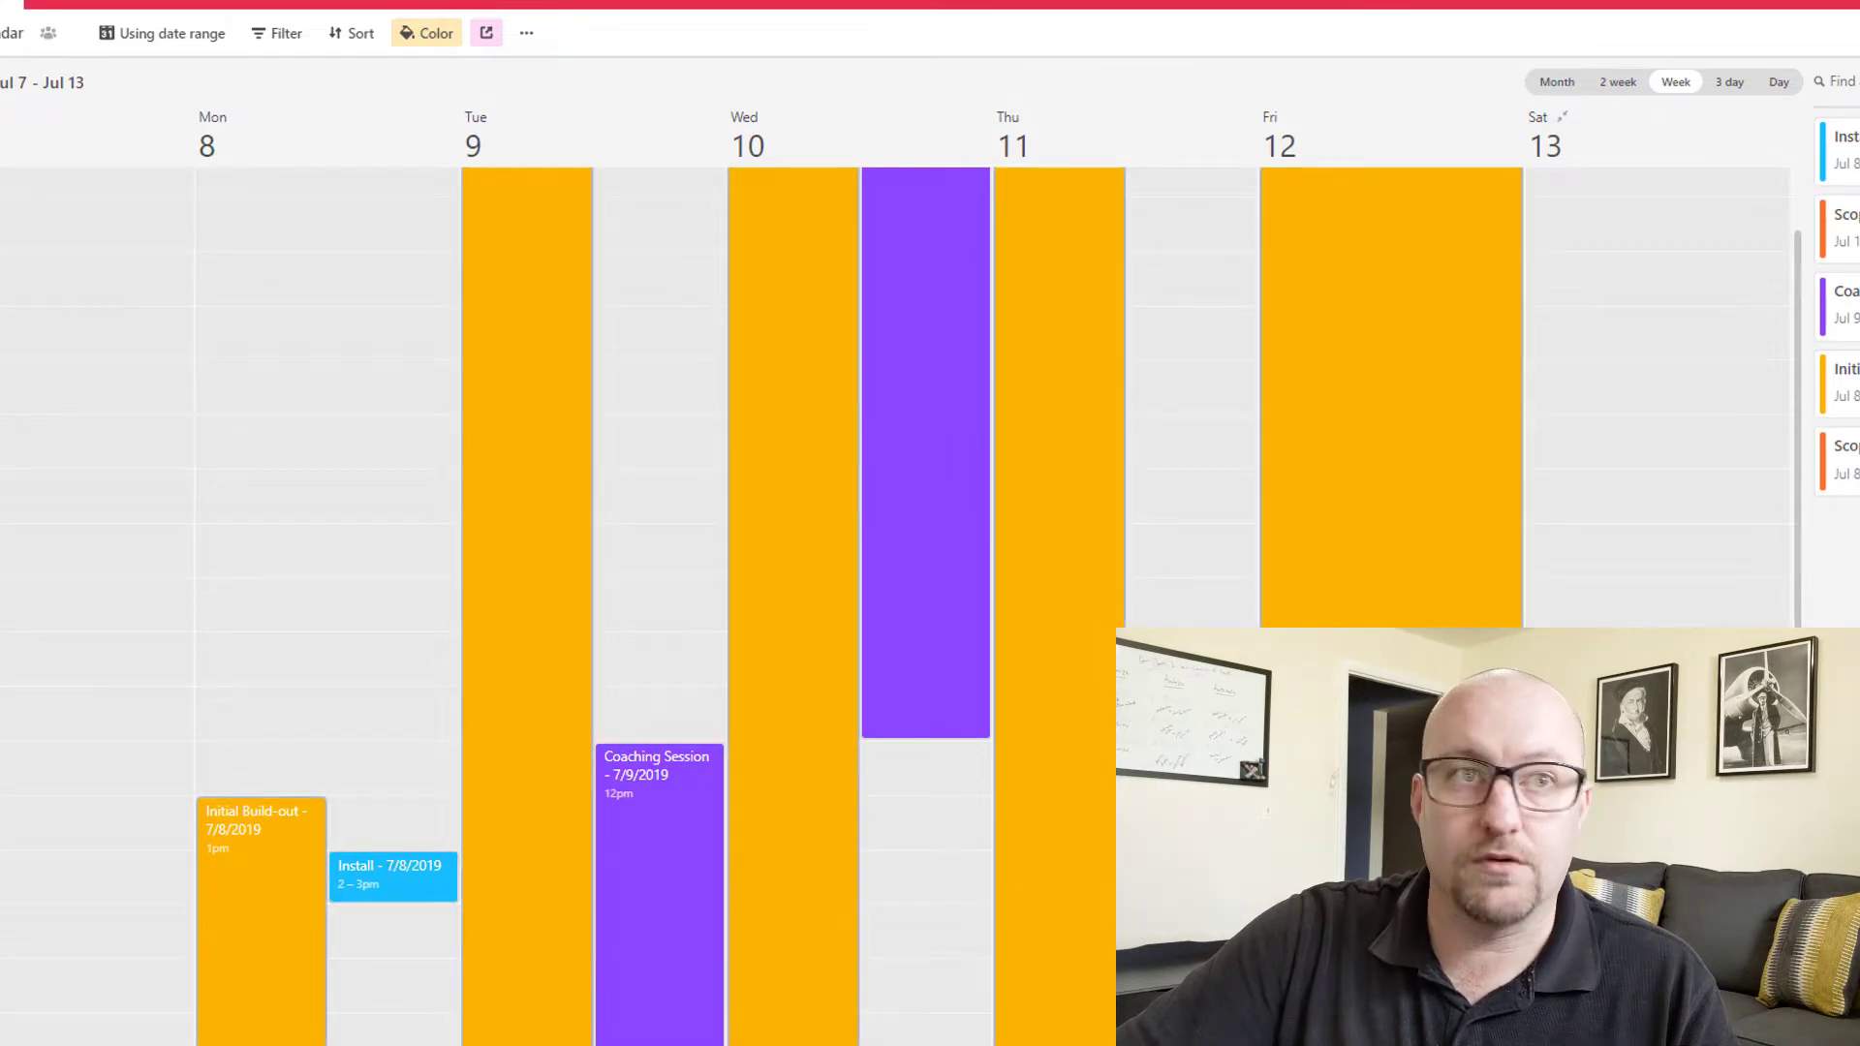
pyautogui.click(1729, 84)
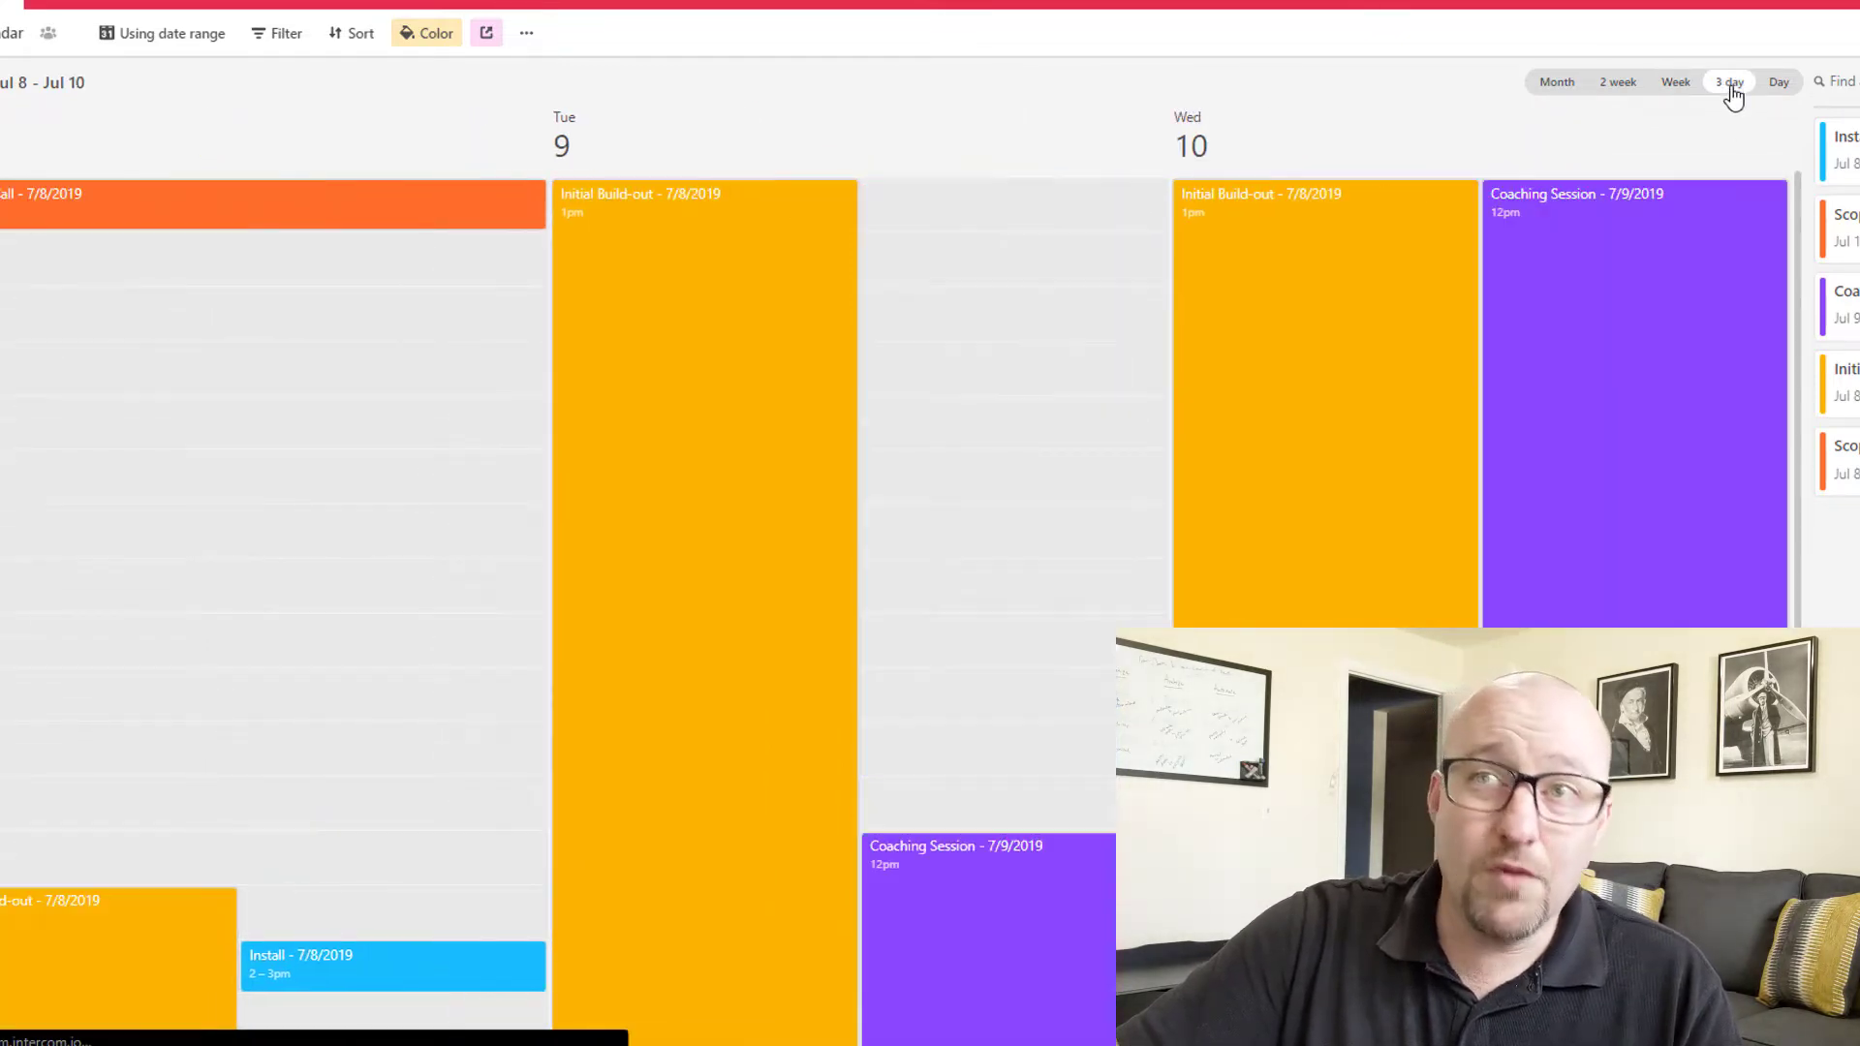
pyautogui.click(1619, 85)
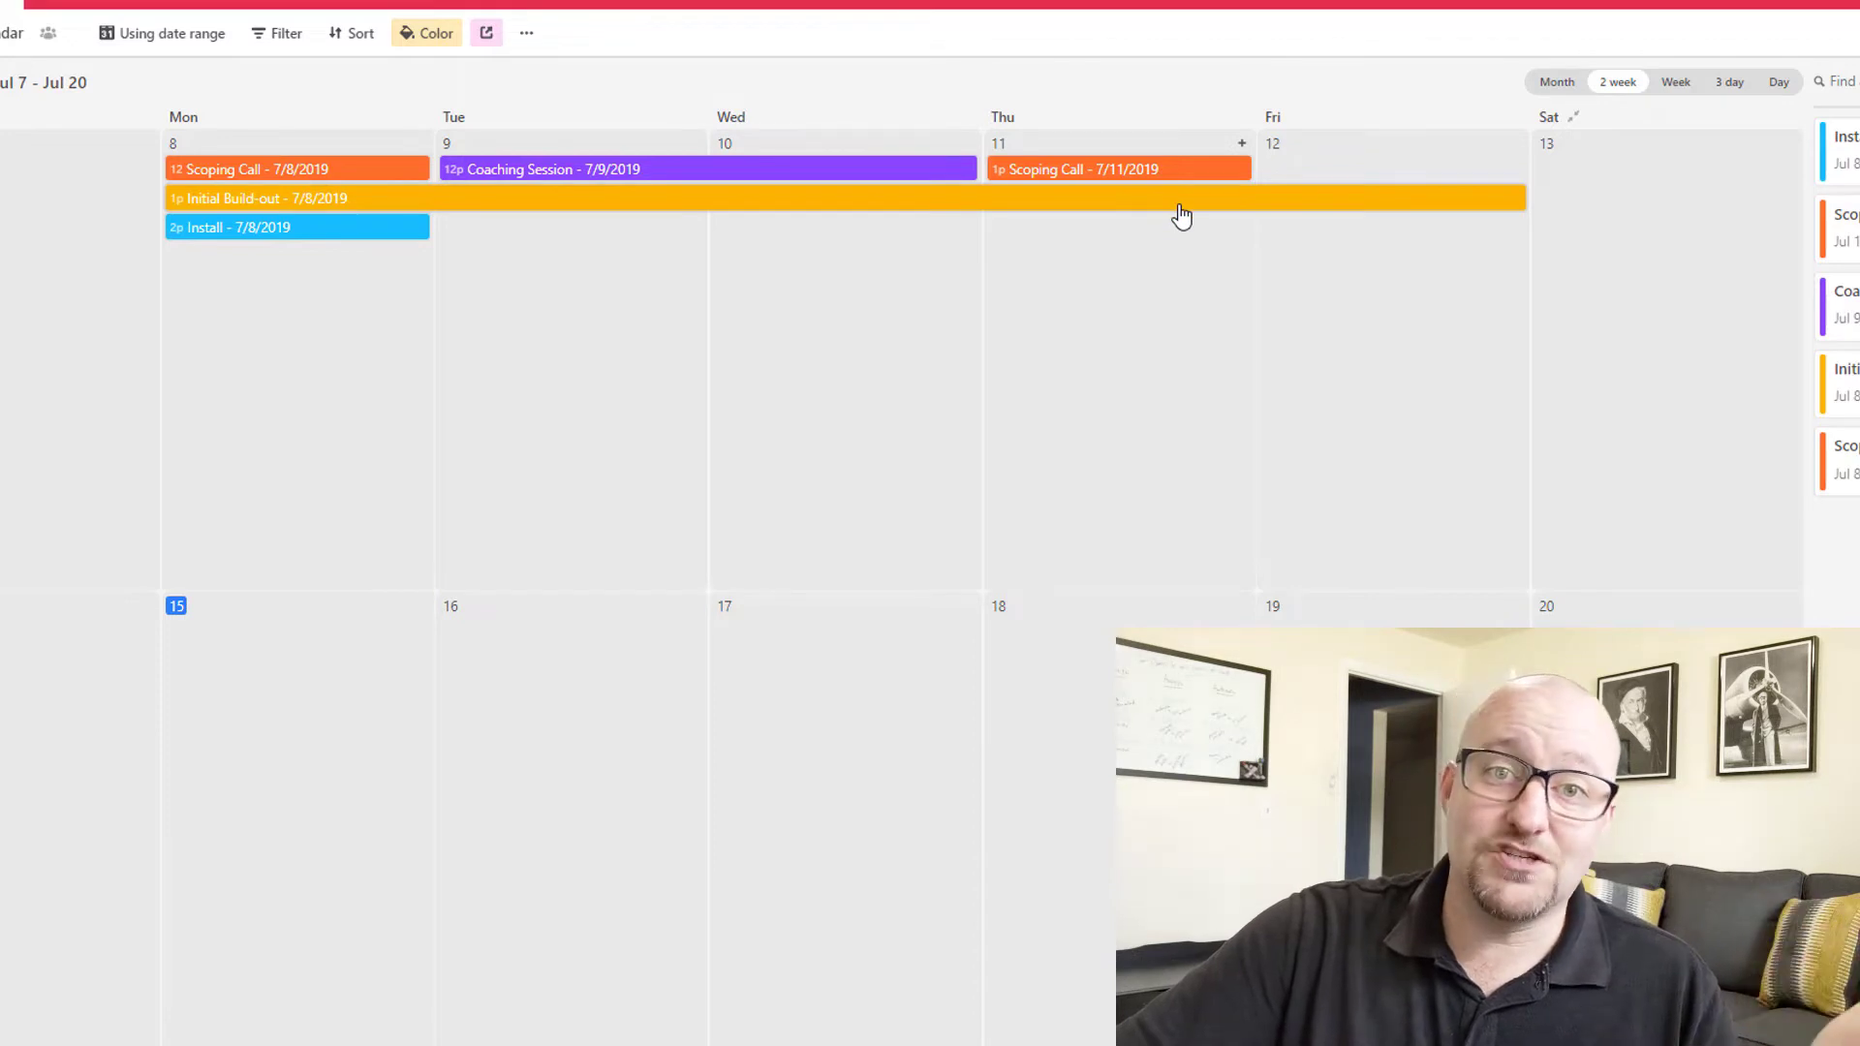
pyautogui.click(11, 33)
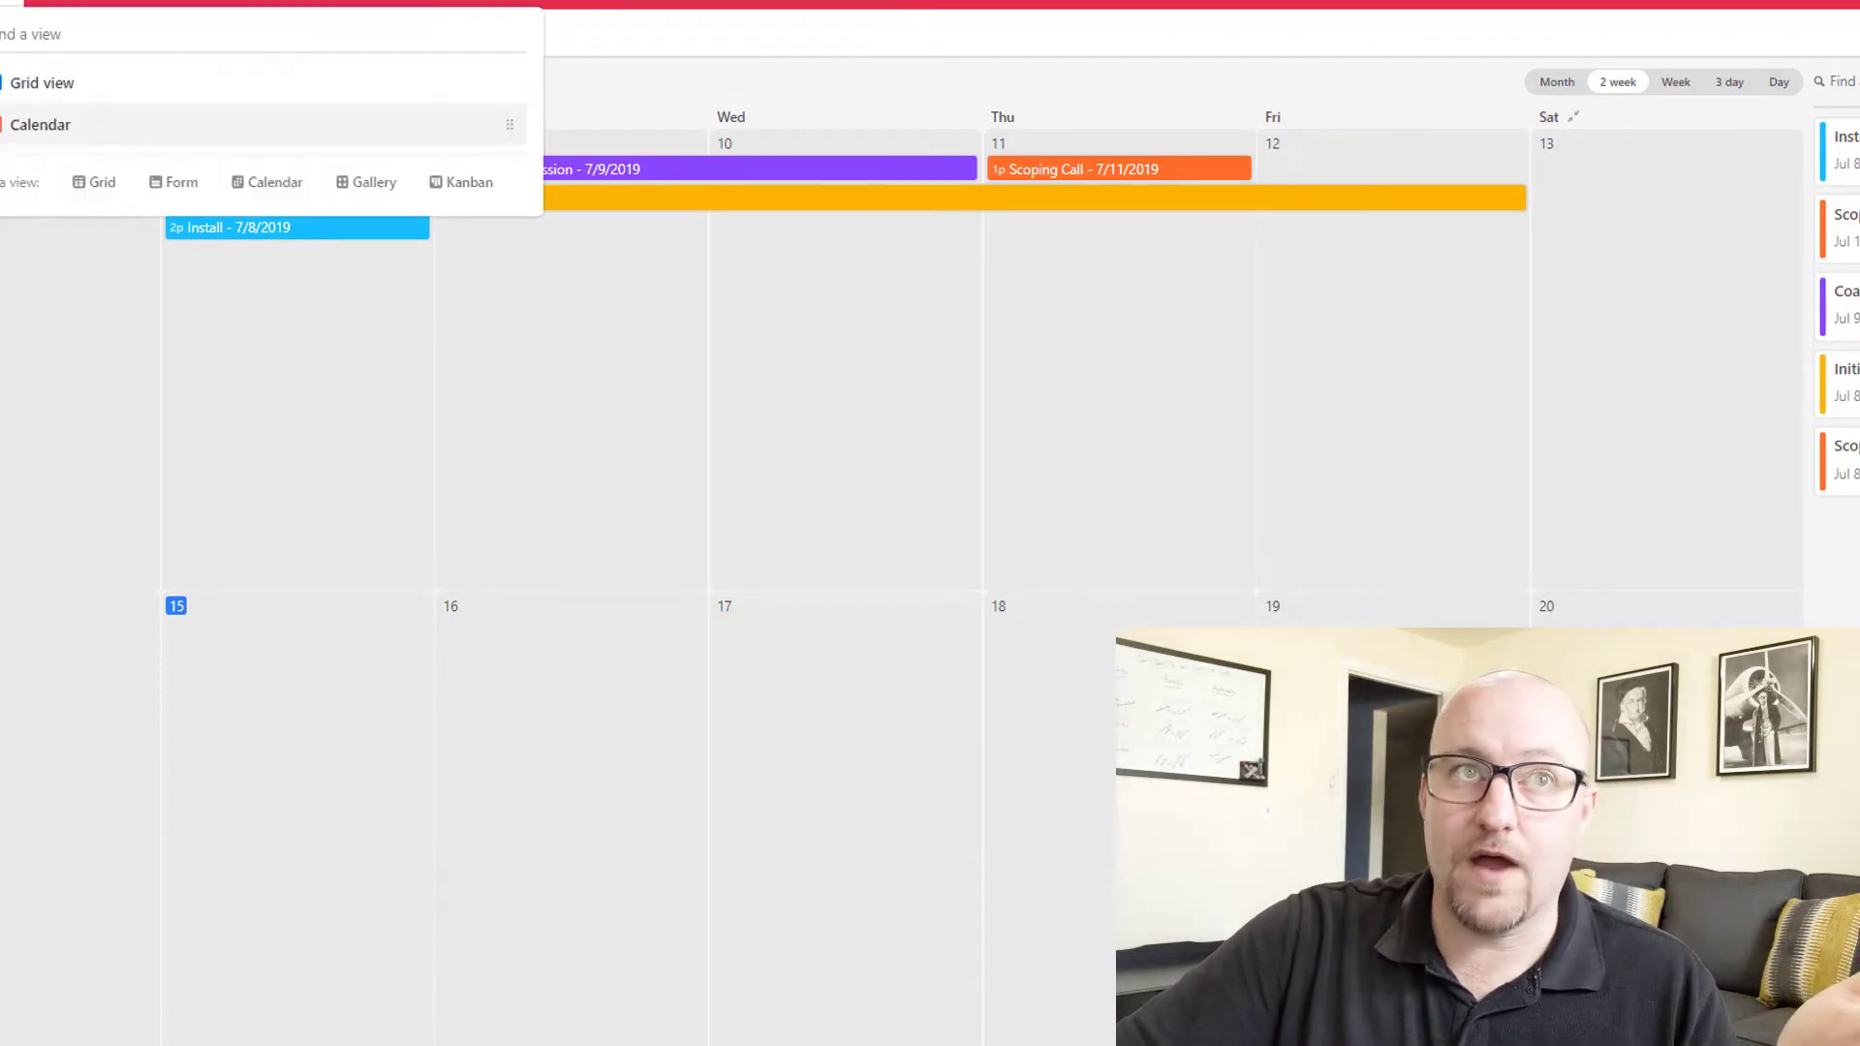
pyautogui.click(198, 198)
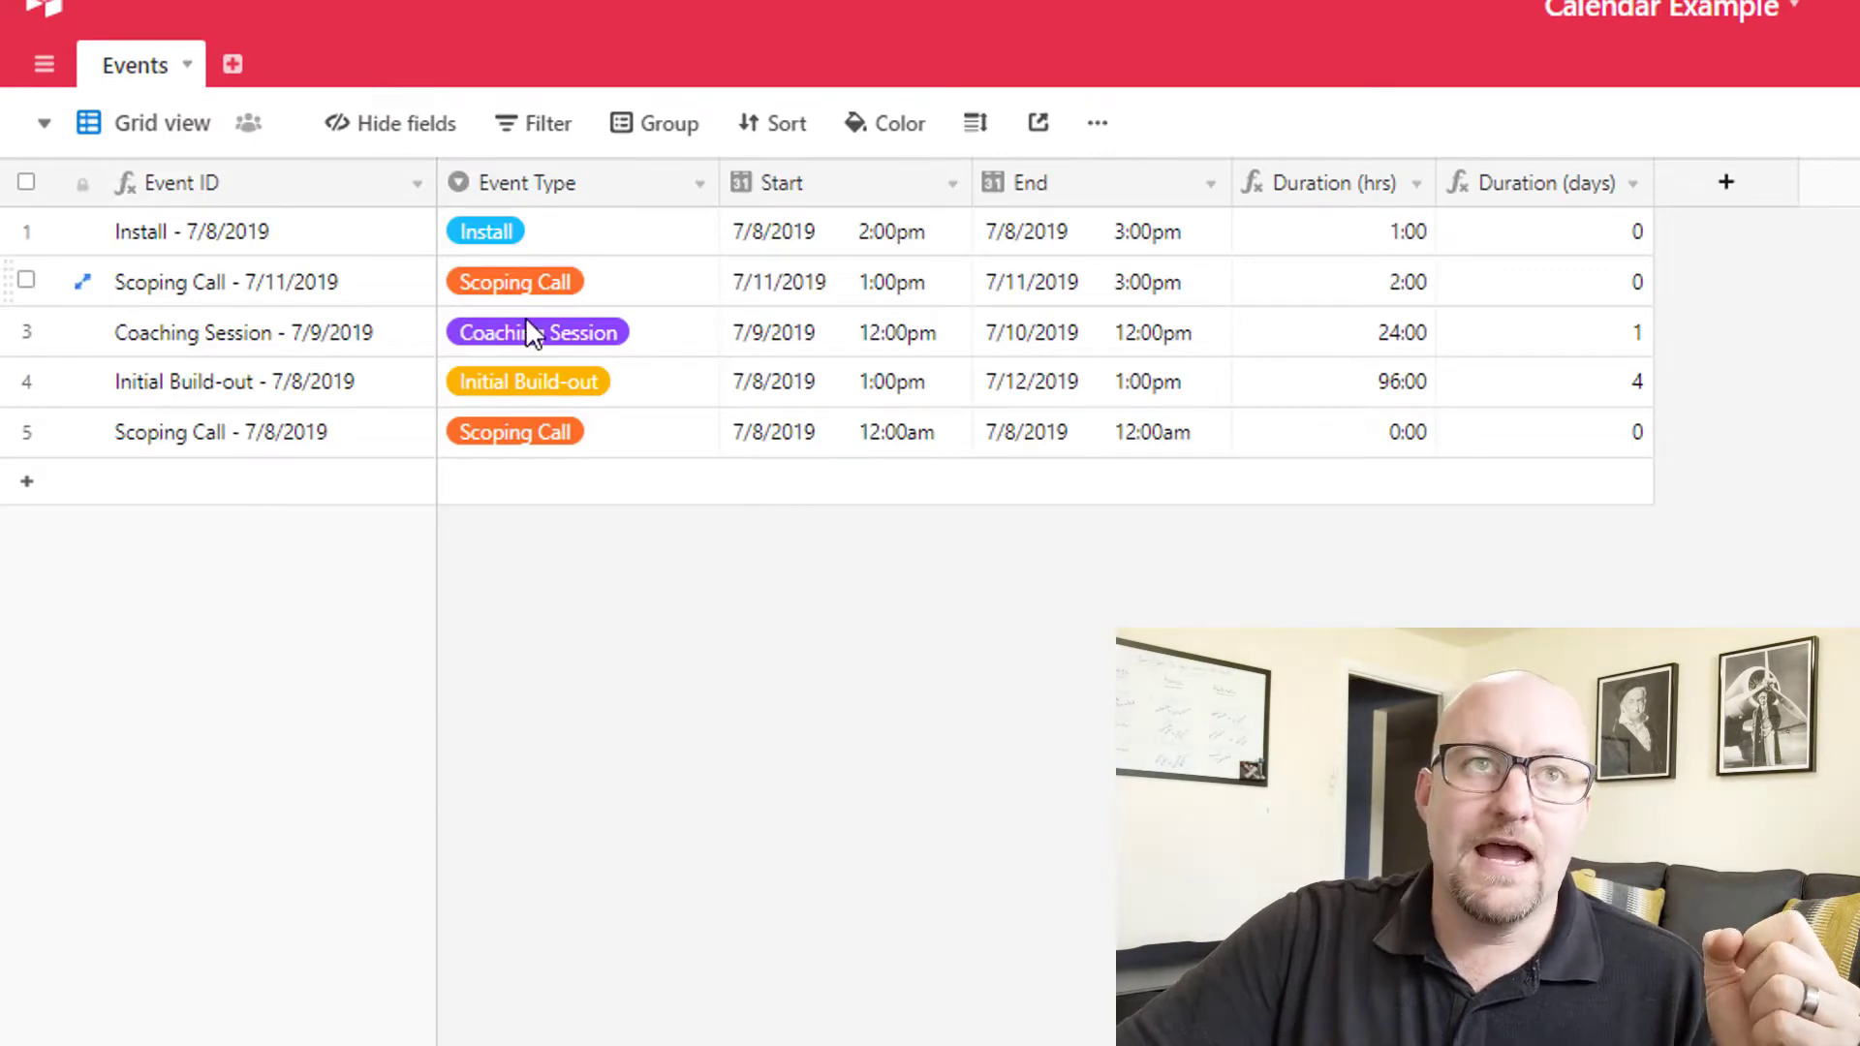
pyautogui.click(607, 448)
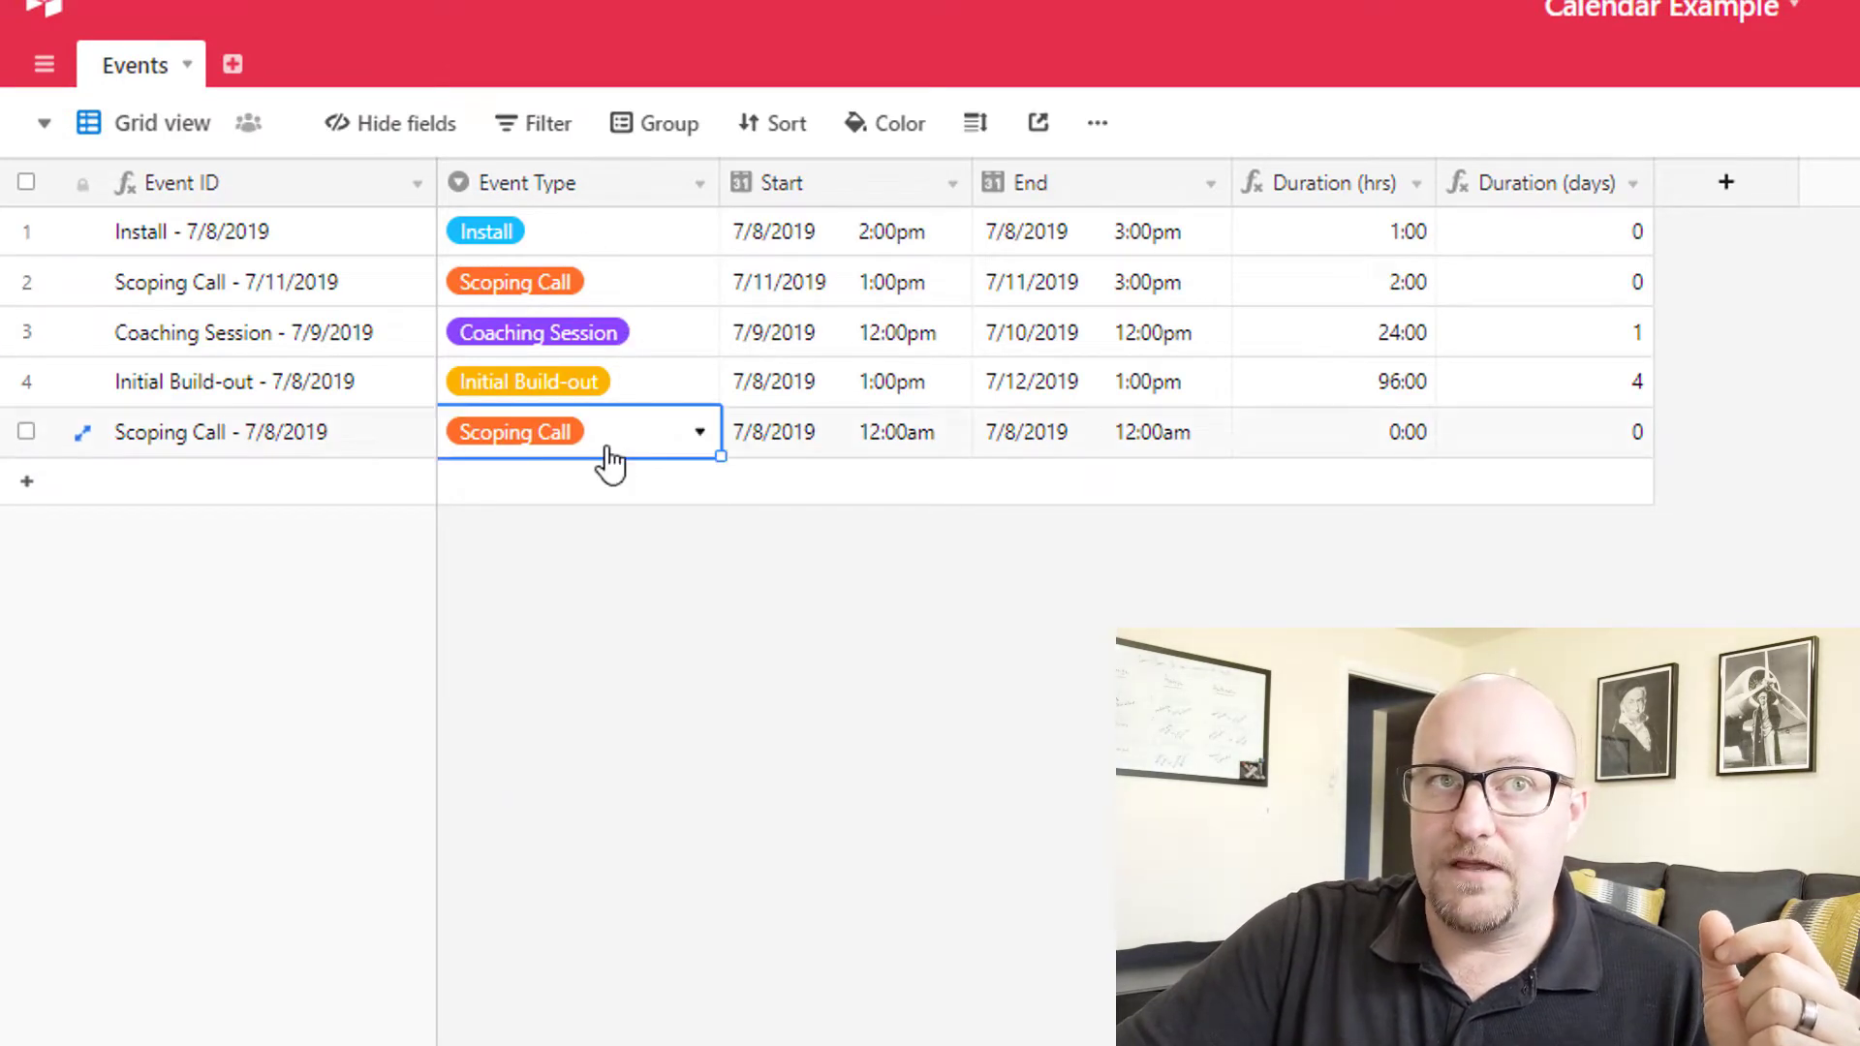
pyautogui.click(607, 449)
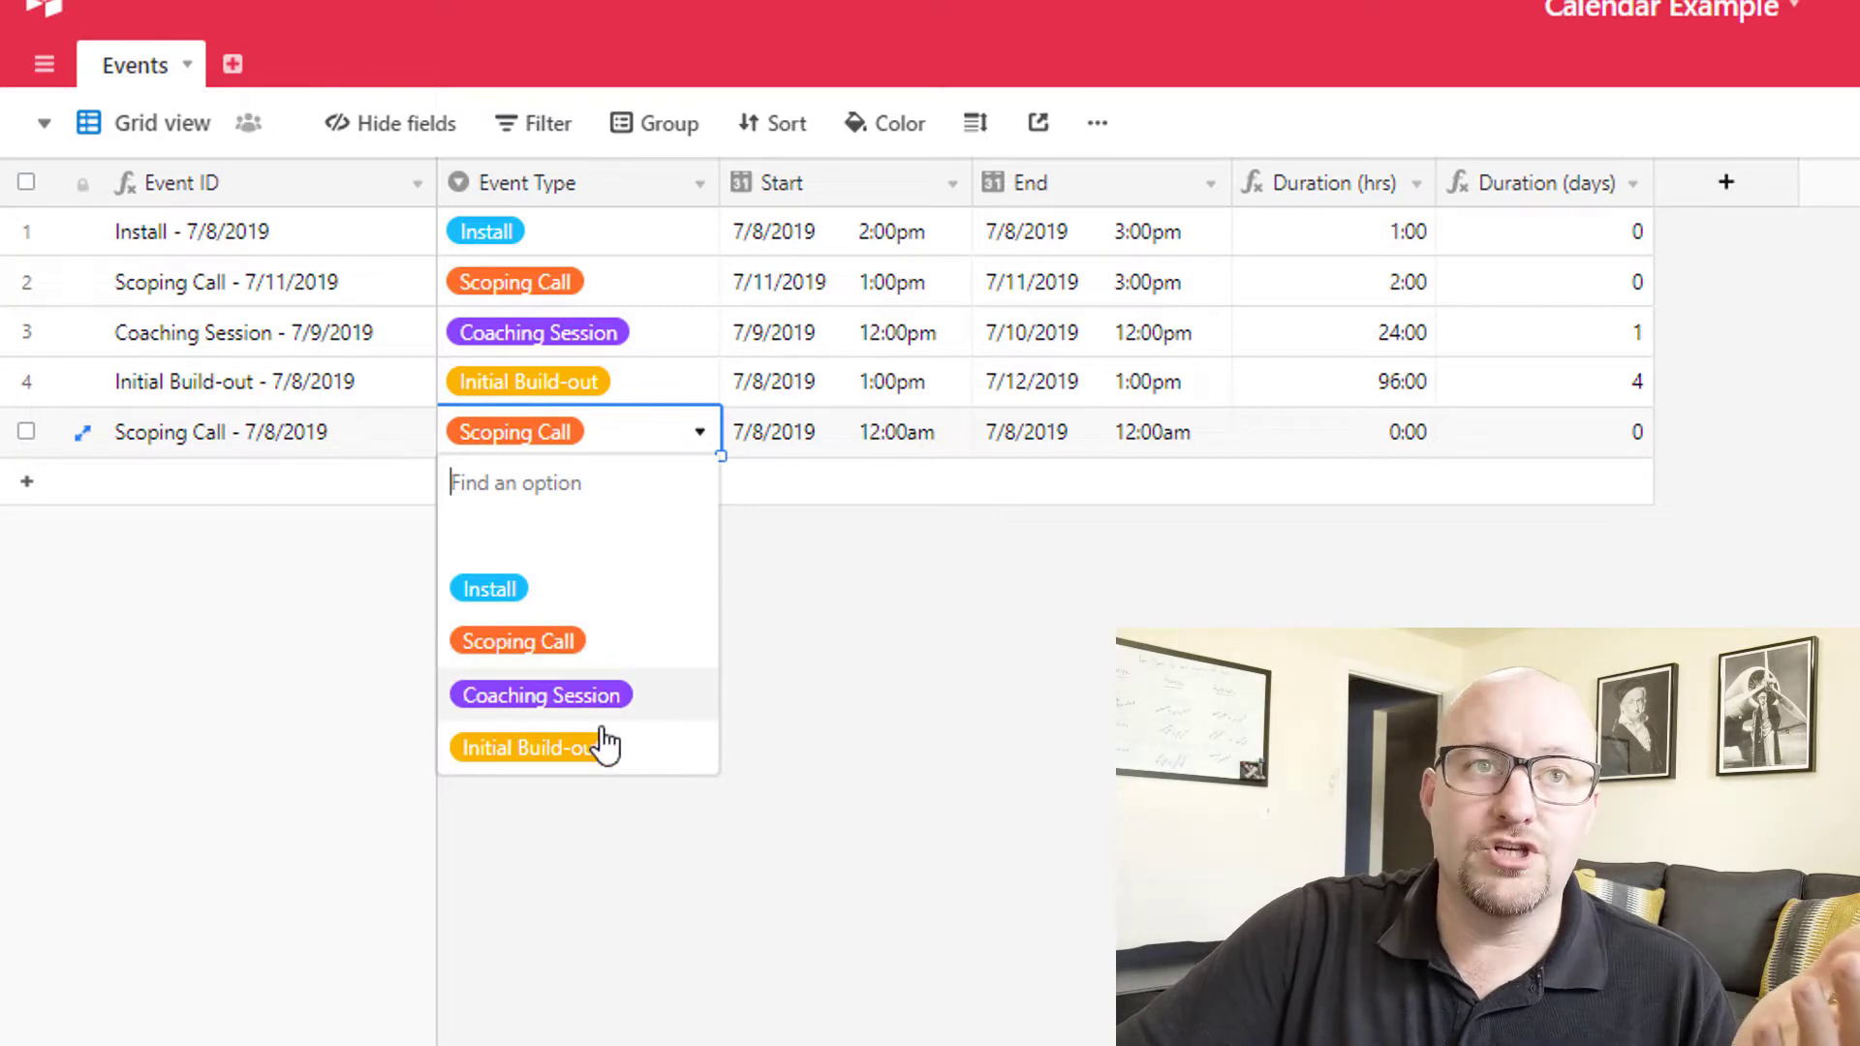
pyautogui.click(964, 723)
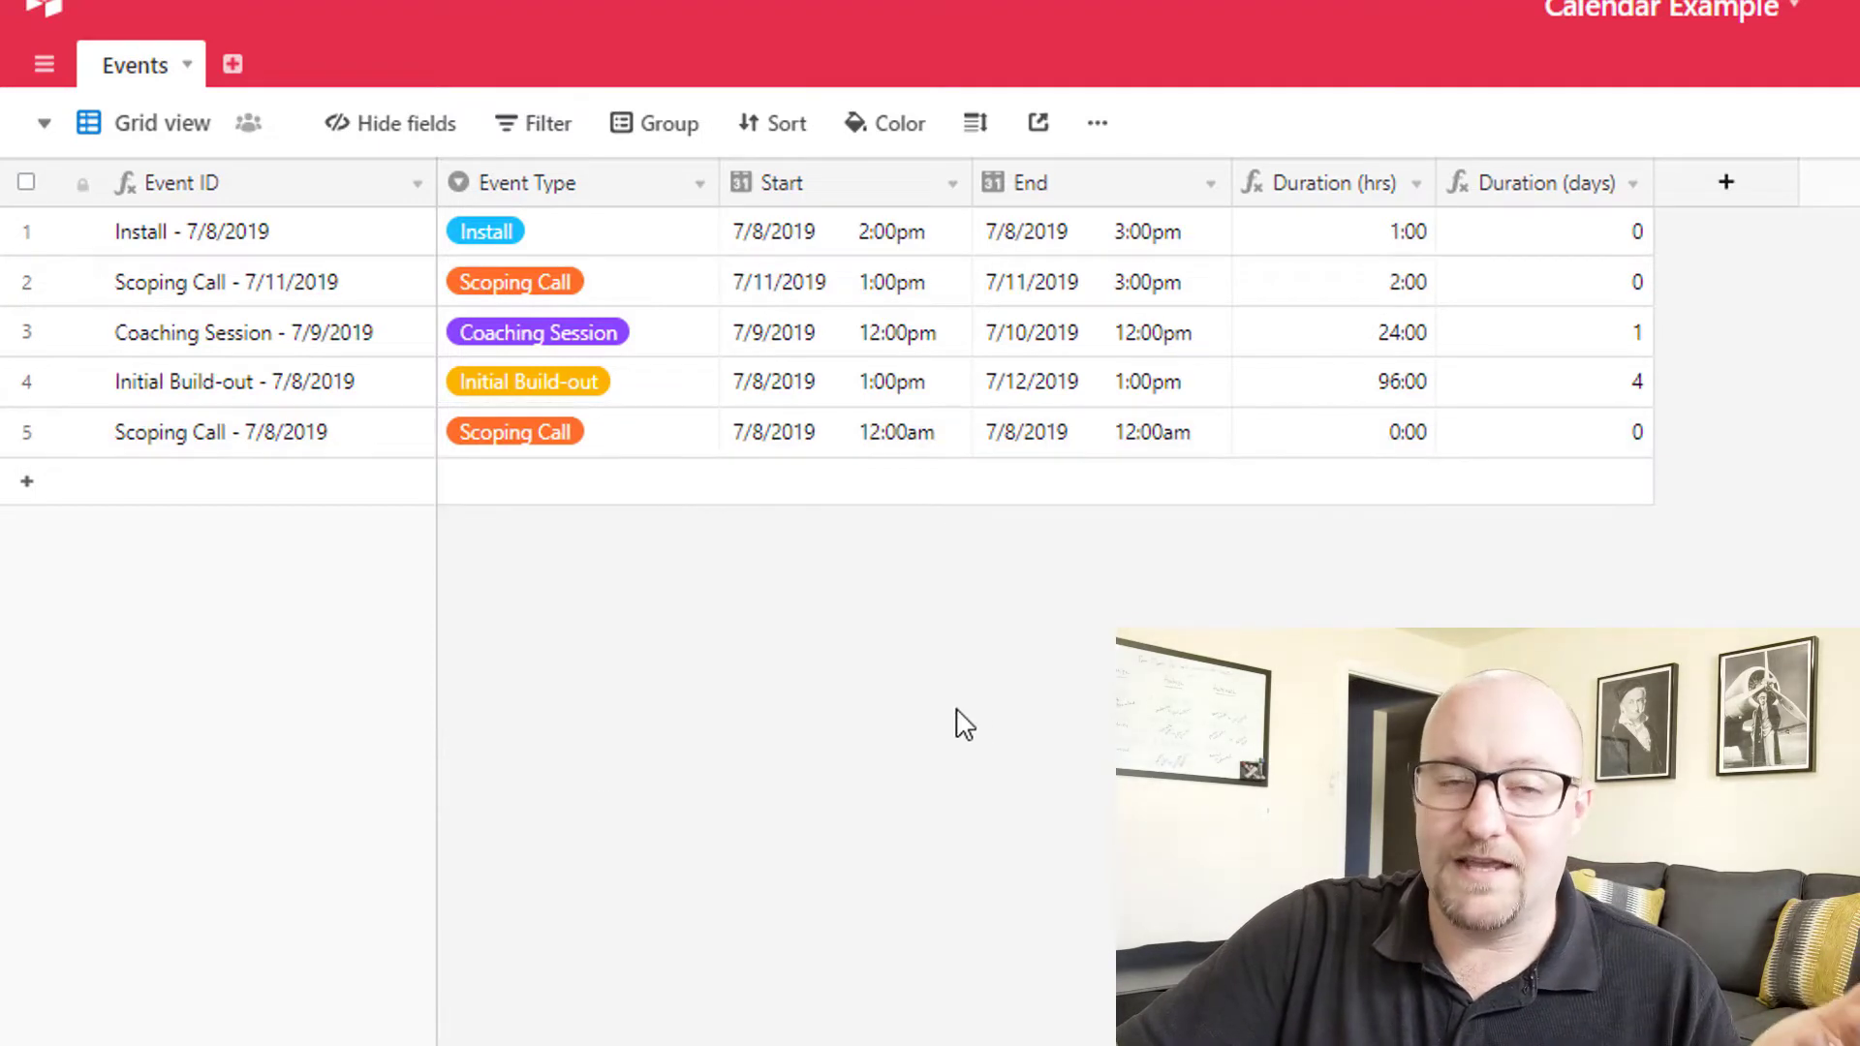
pyautogui.click(131, 124)
pyautogui.click(238, 261)
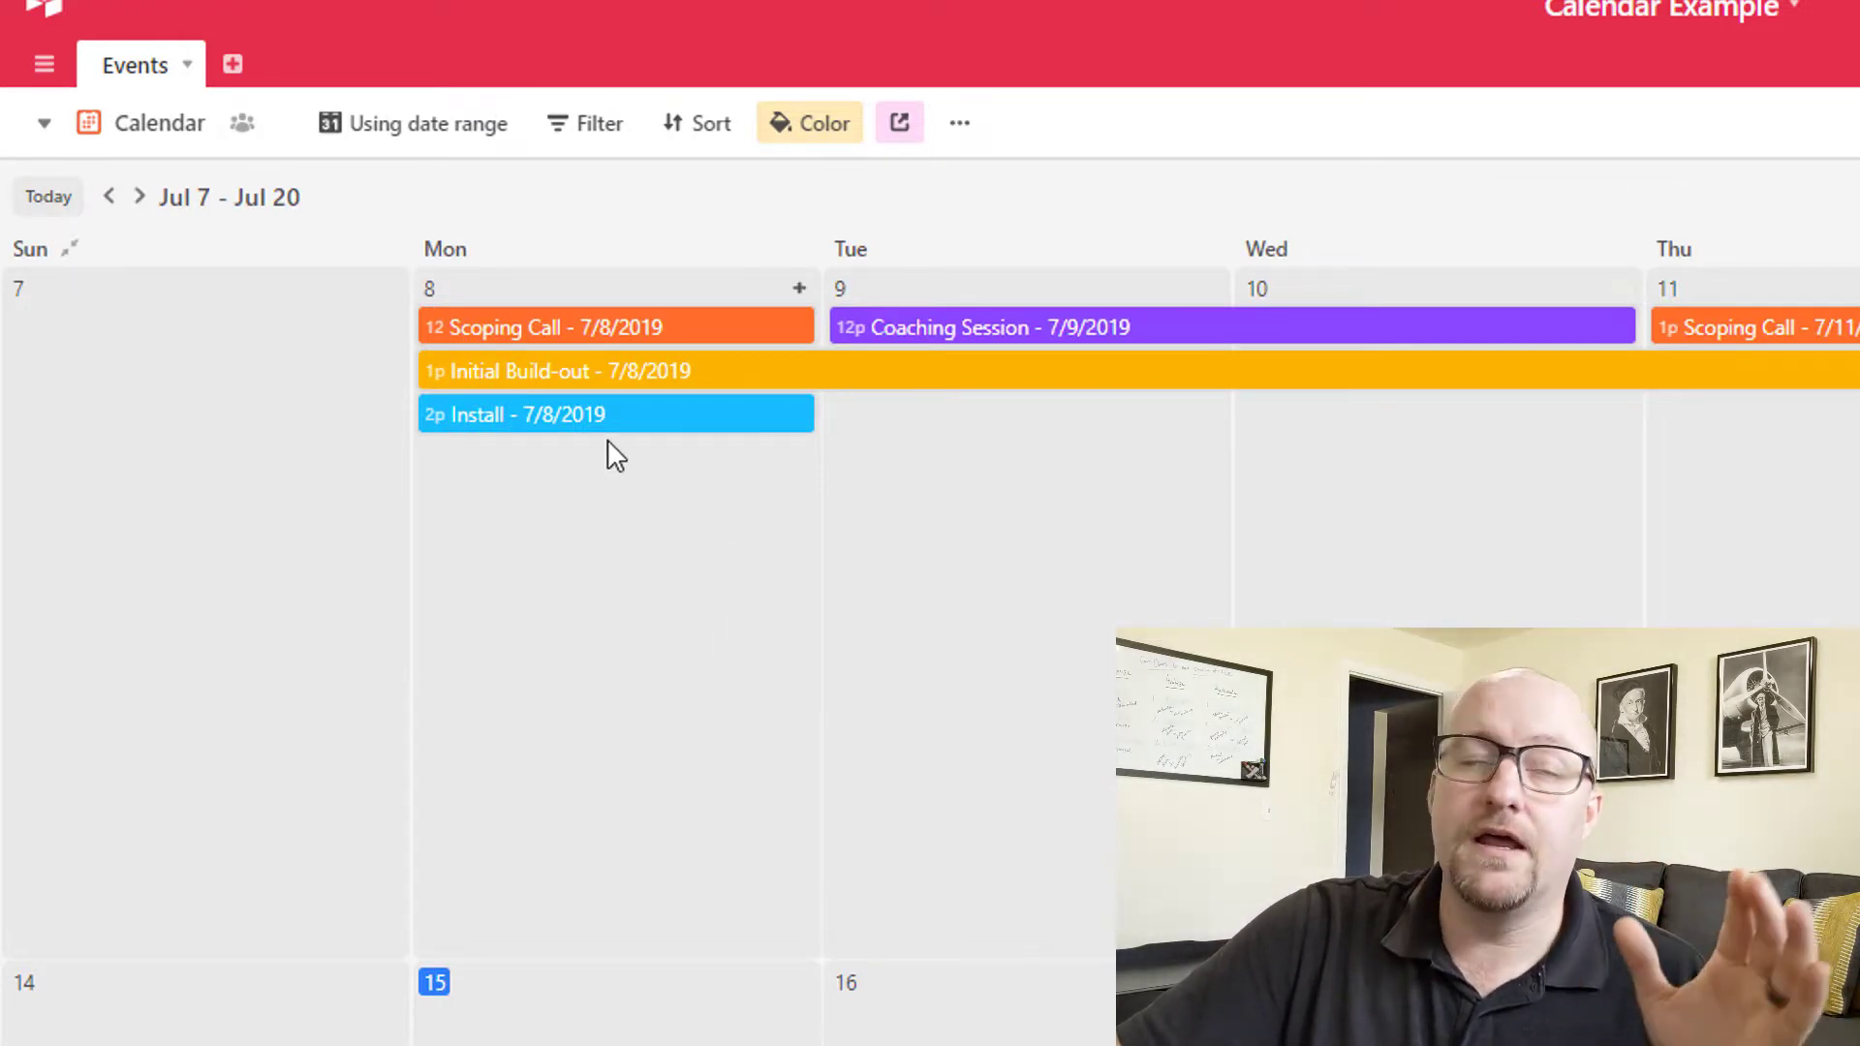
pyautogui.click(820, 131)
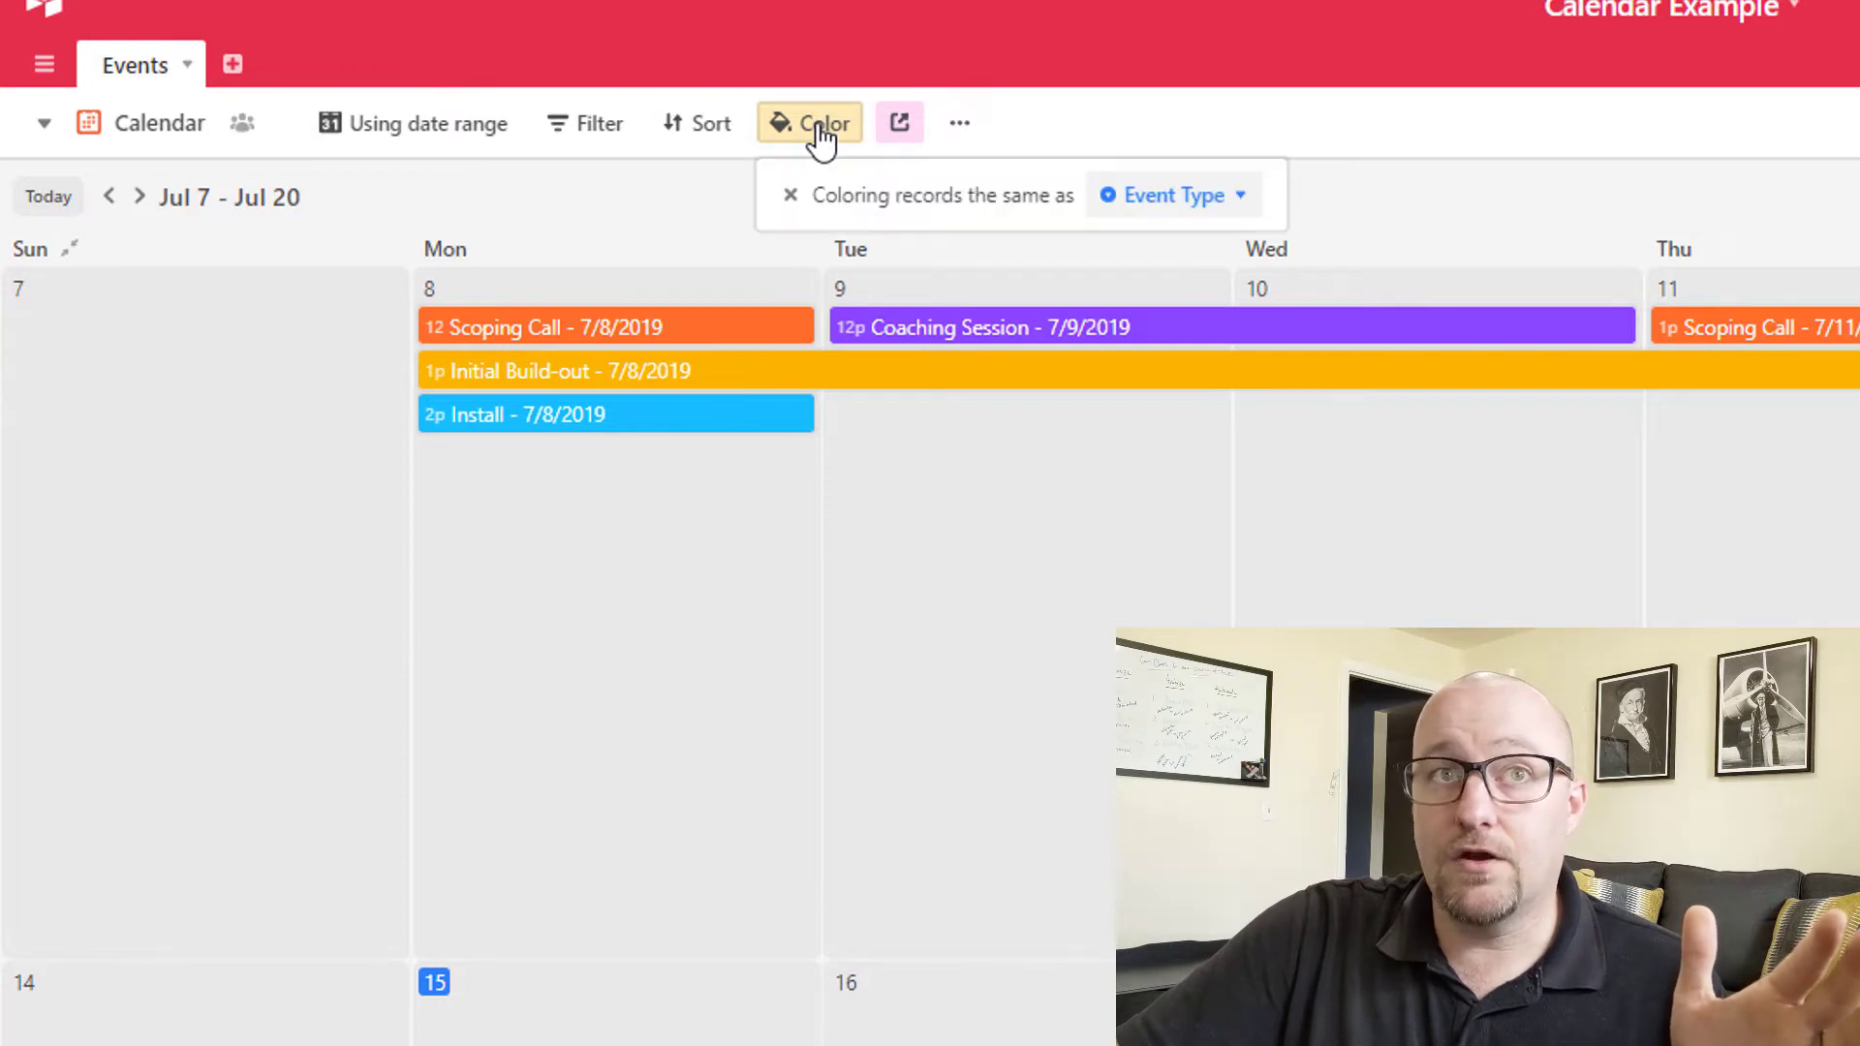
pyautogui.click(791, 200)
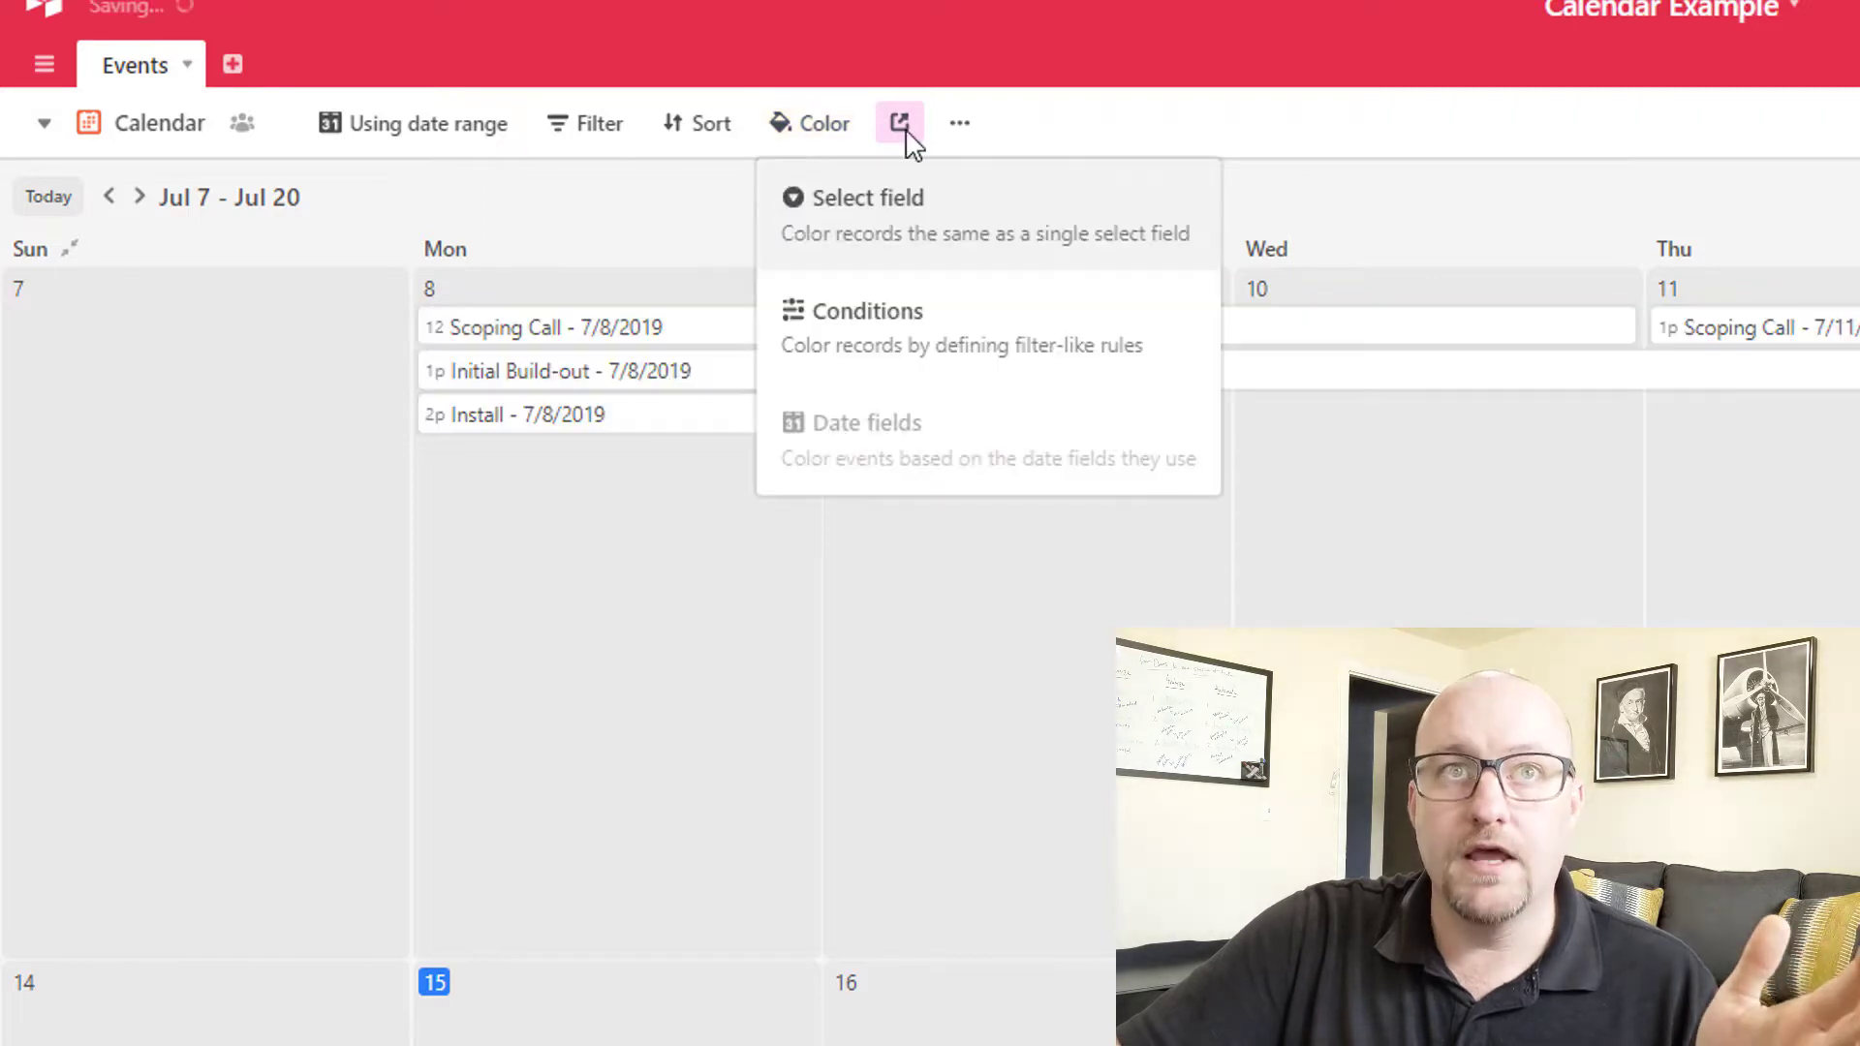
pyautogui.click(1262, 160)
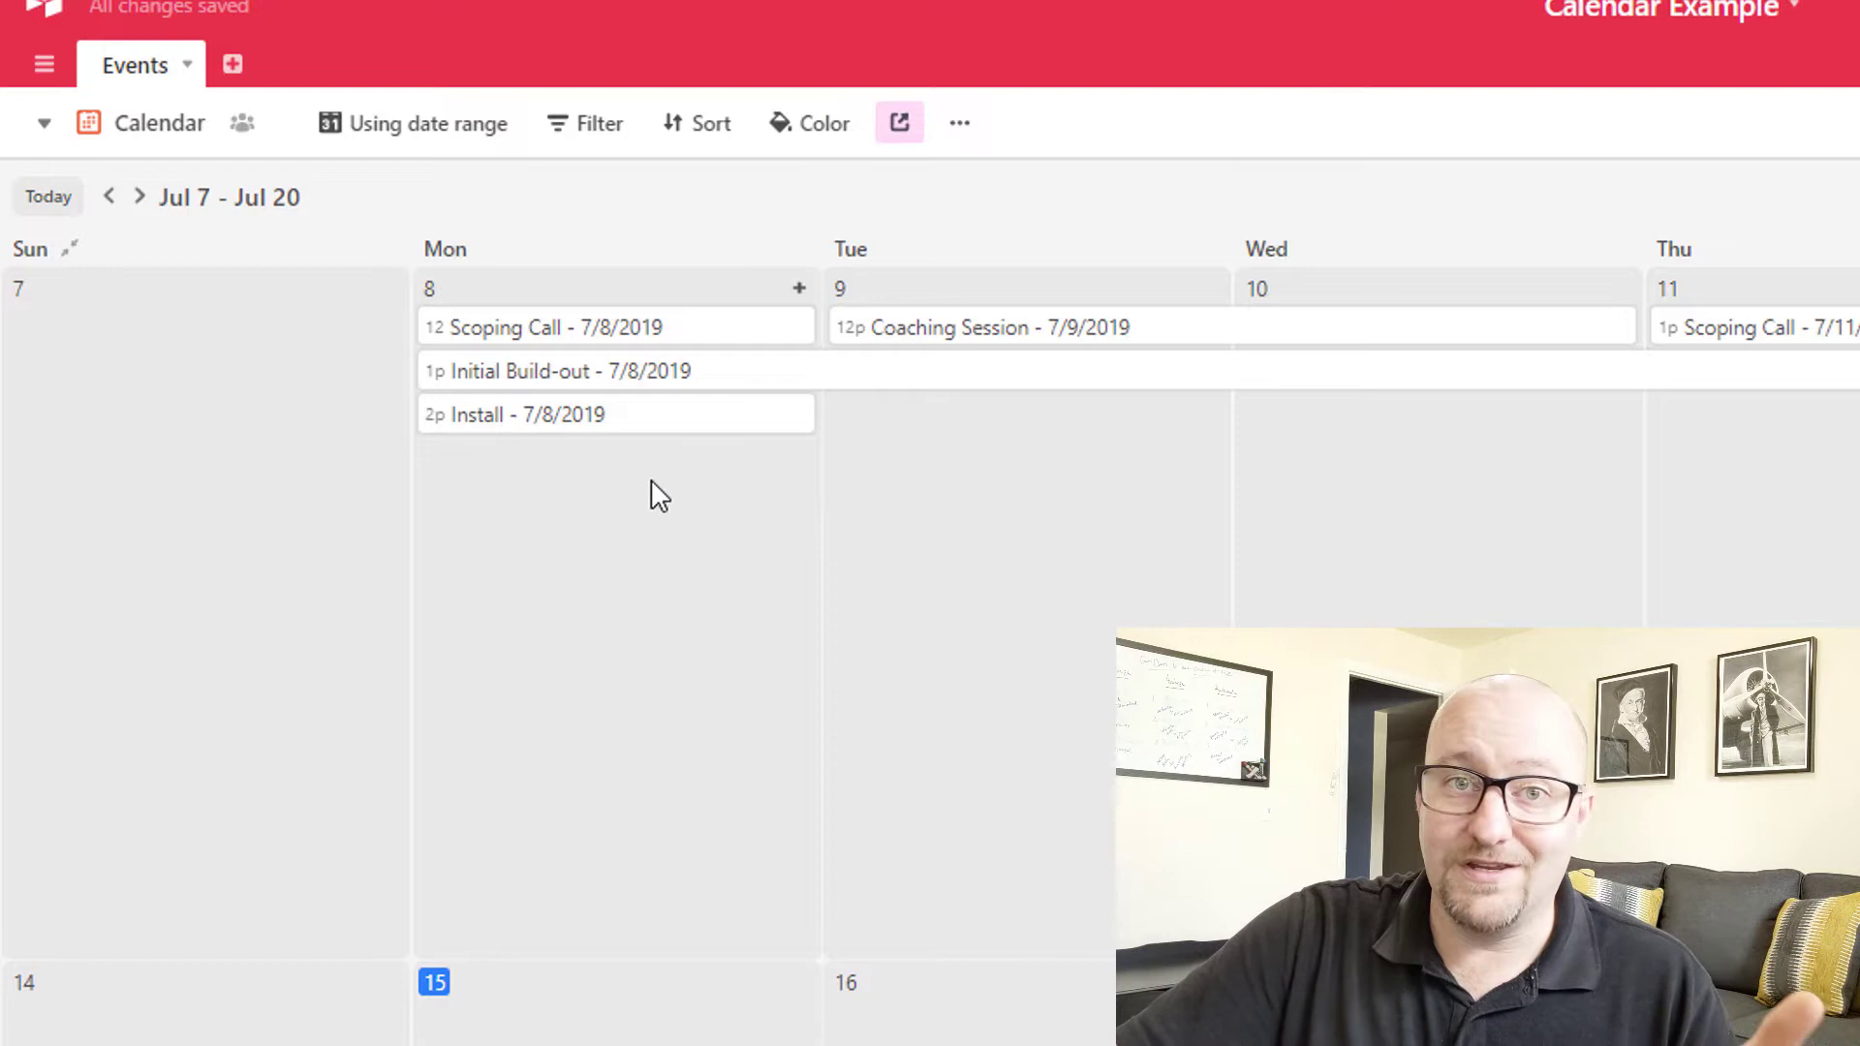
pyautogui.click(825, 136)
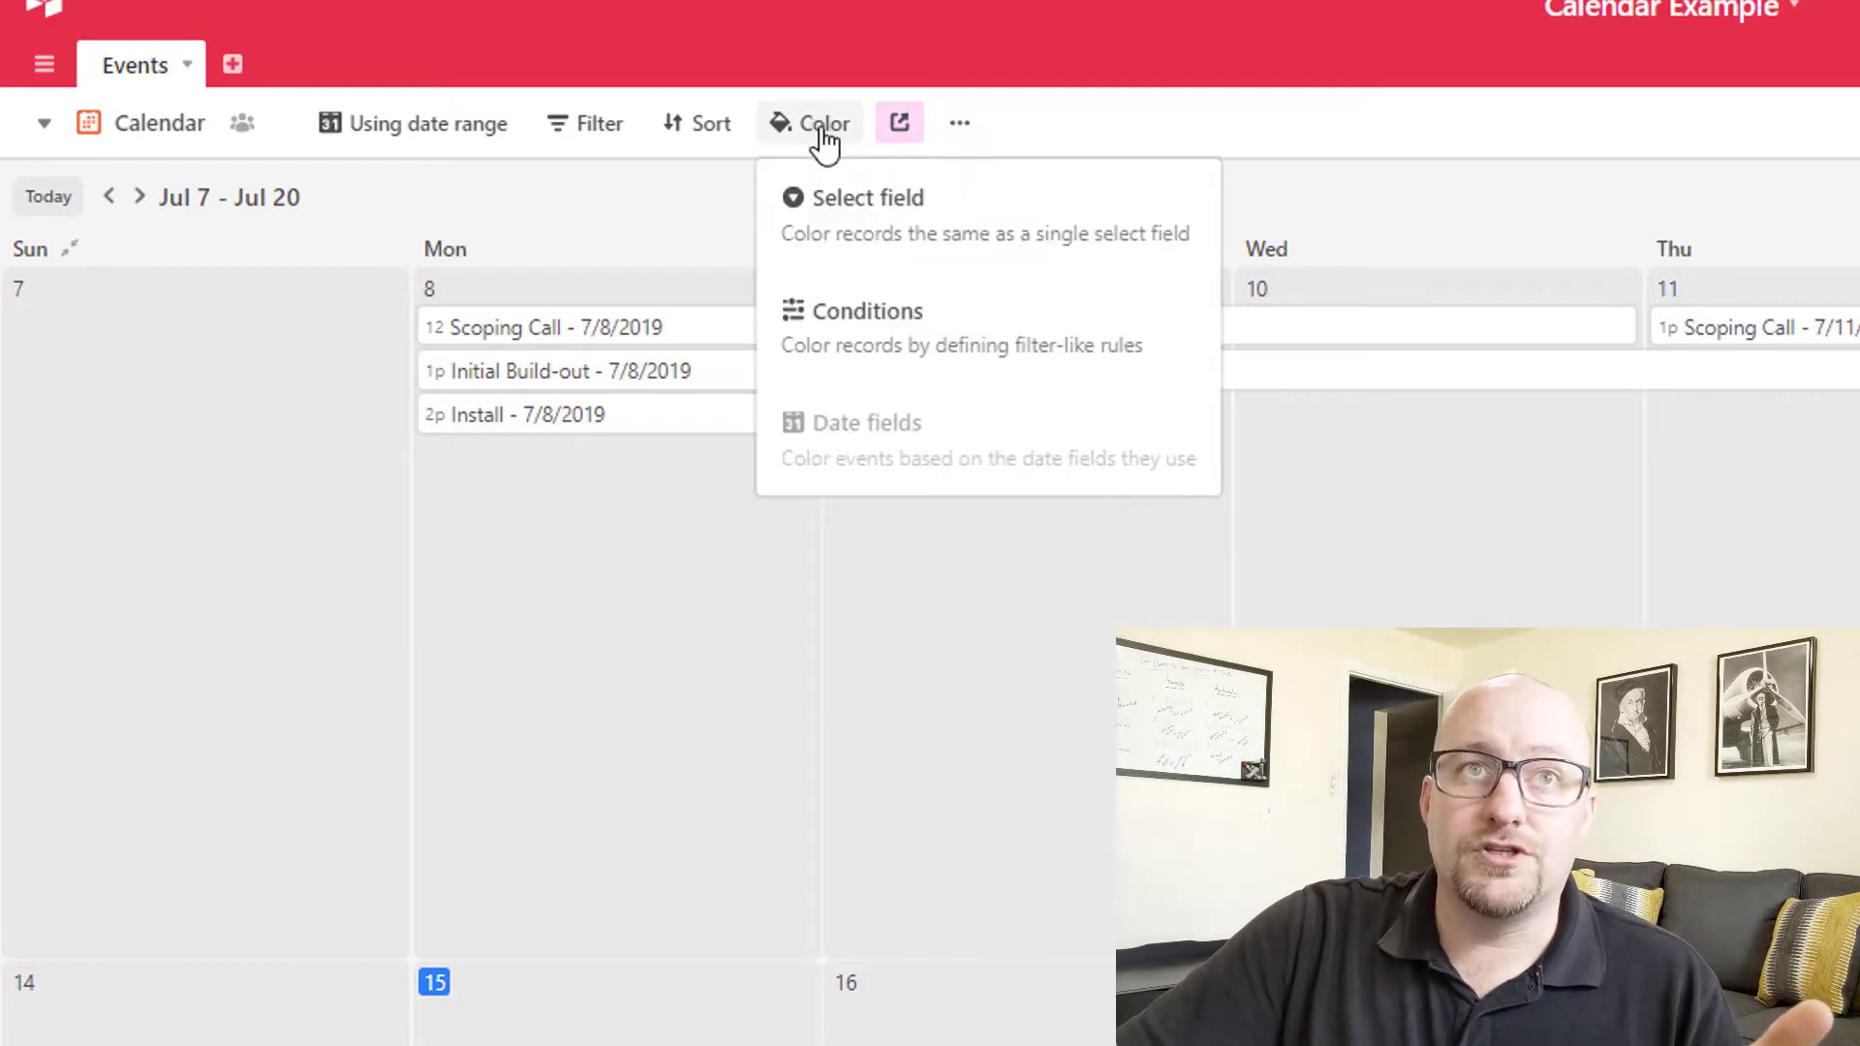
pyautogui.click(860, 259)
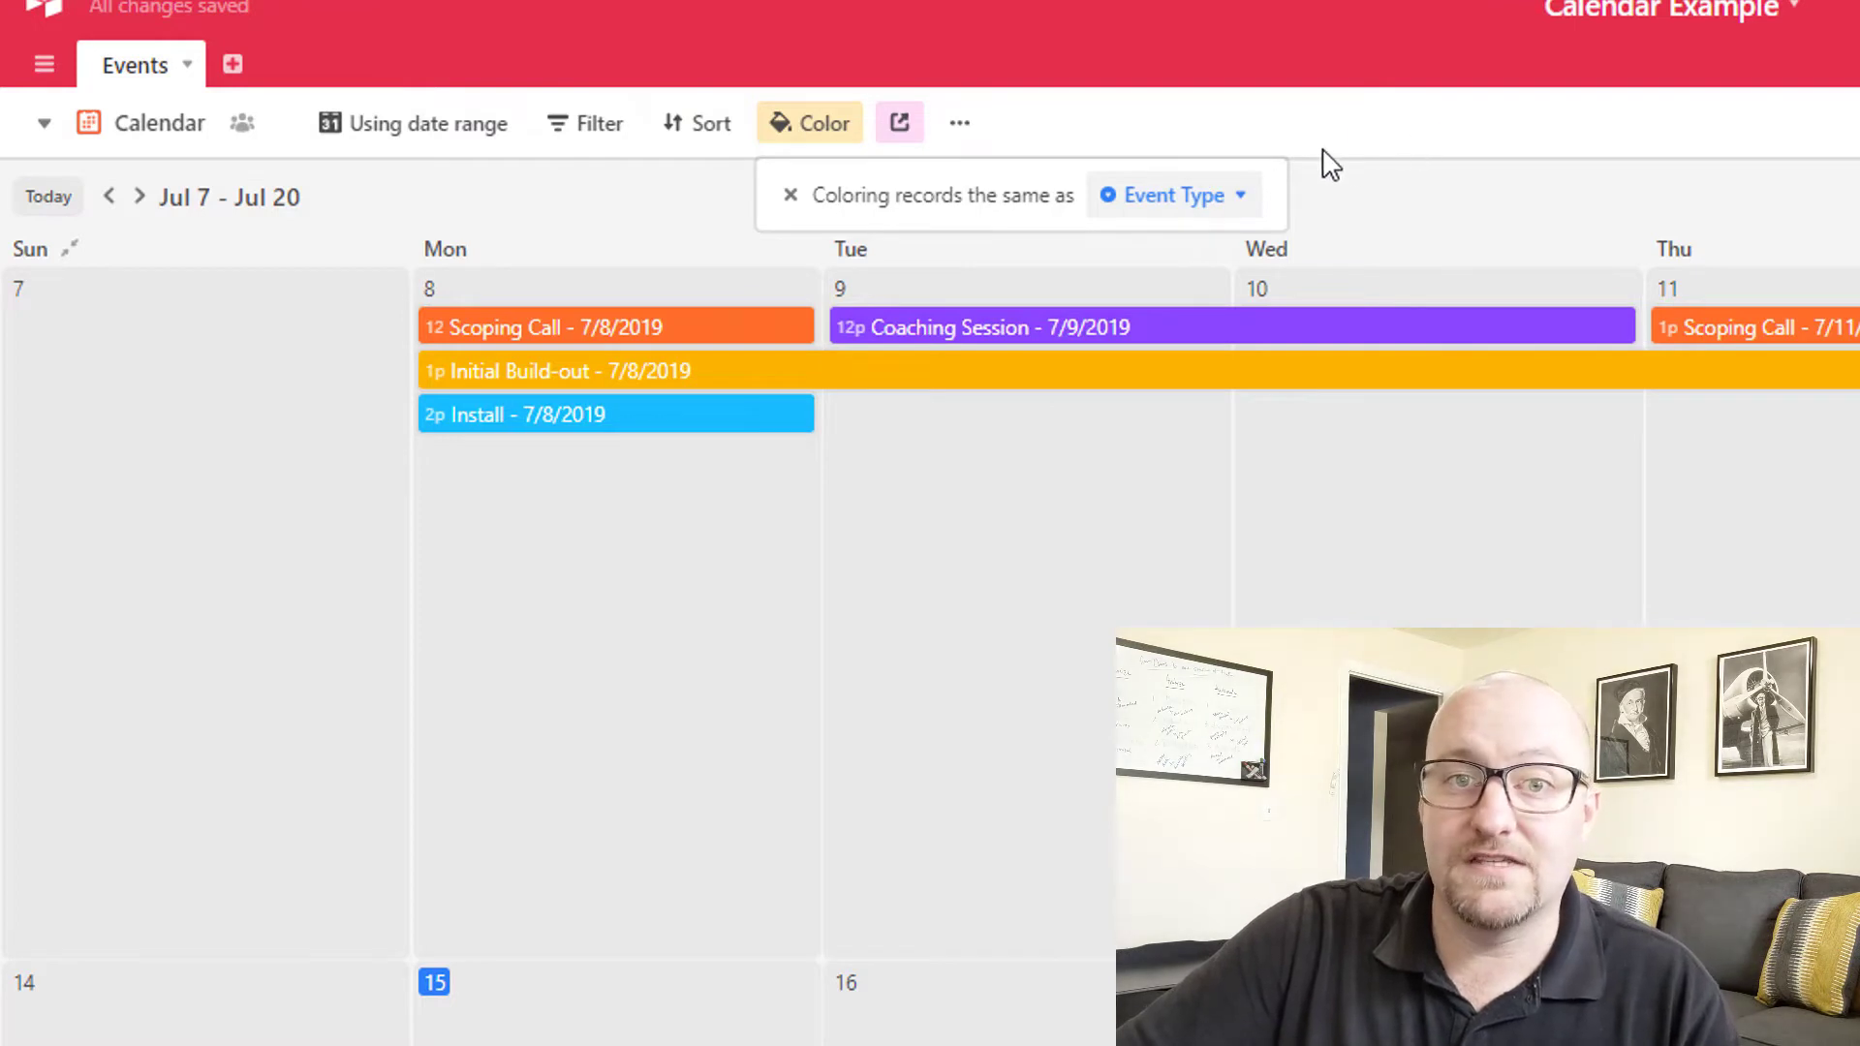
pyautogui.click(1419, 124)
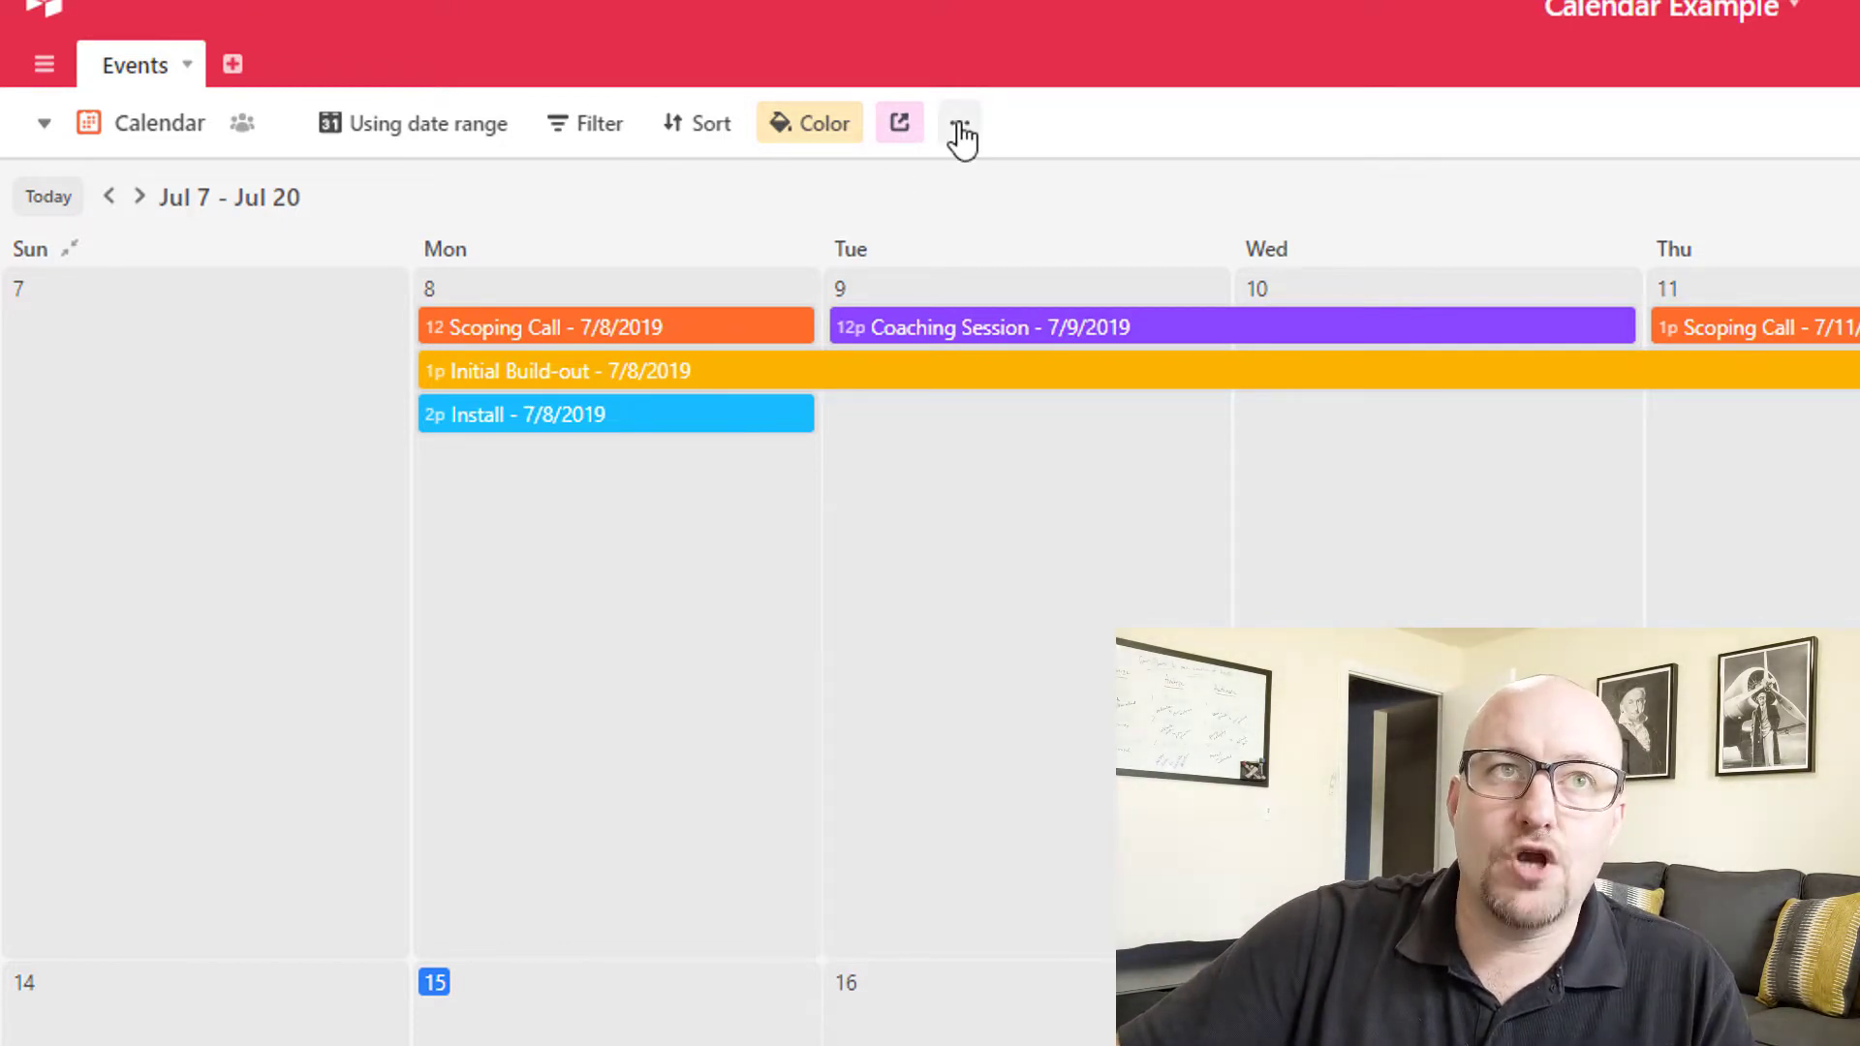
# Check the calendar's date range setting unchanged, then delete the Calendar view.
pyautogui.click(403, 130)
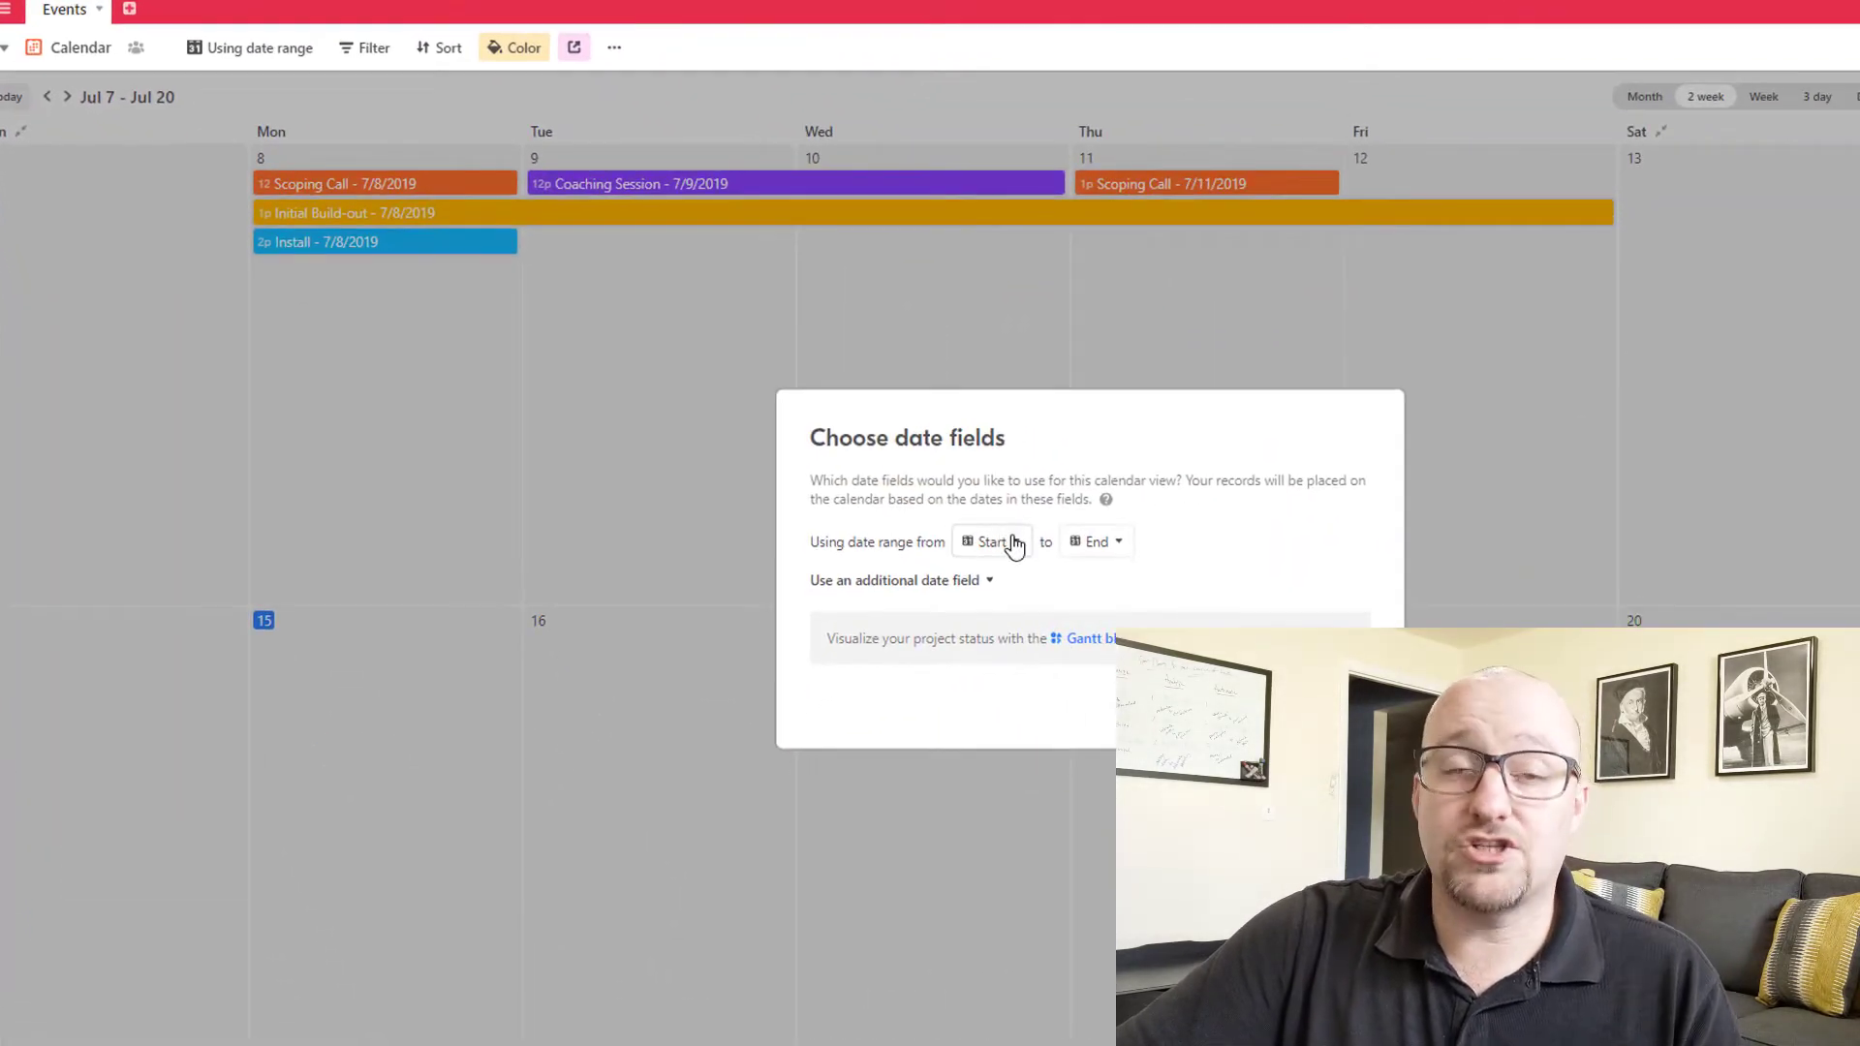
pyautogui.press('Escape')
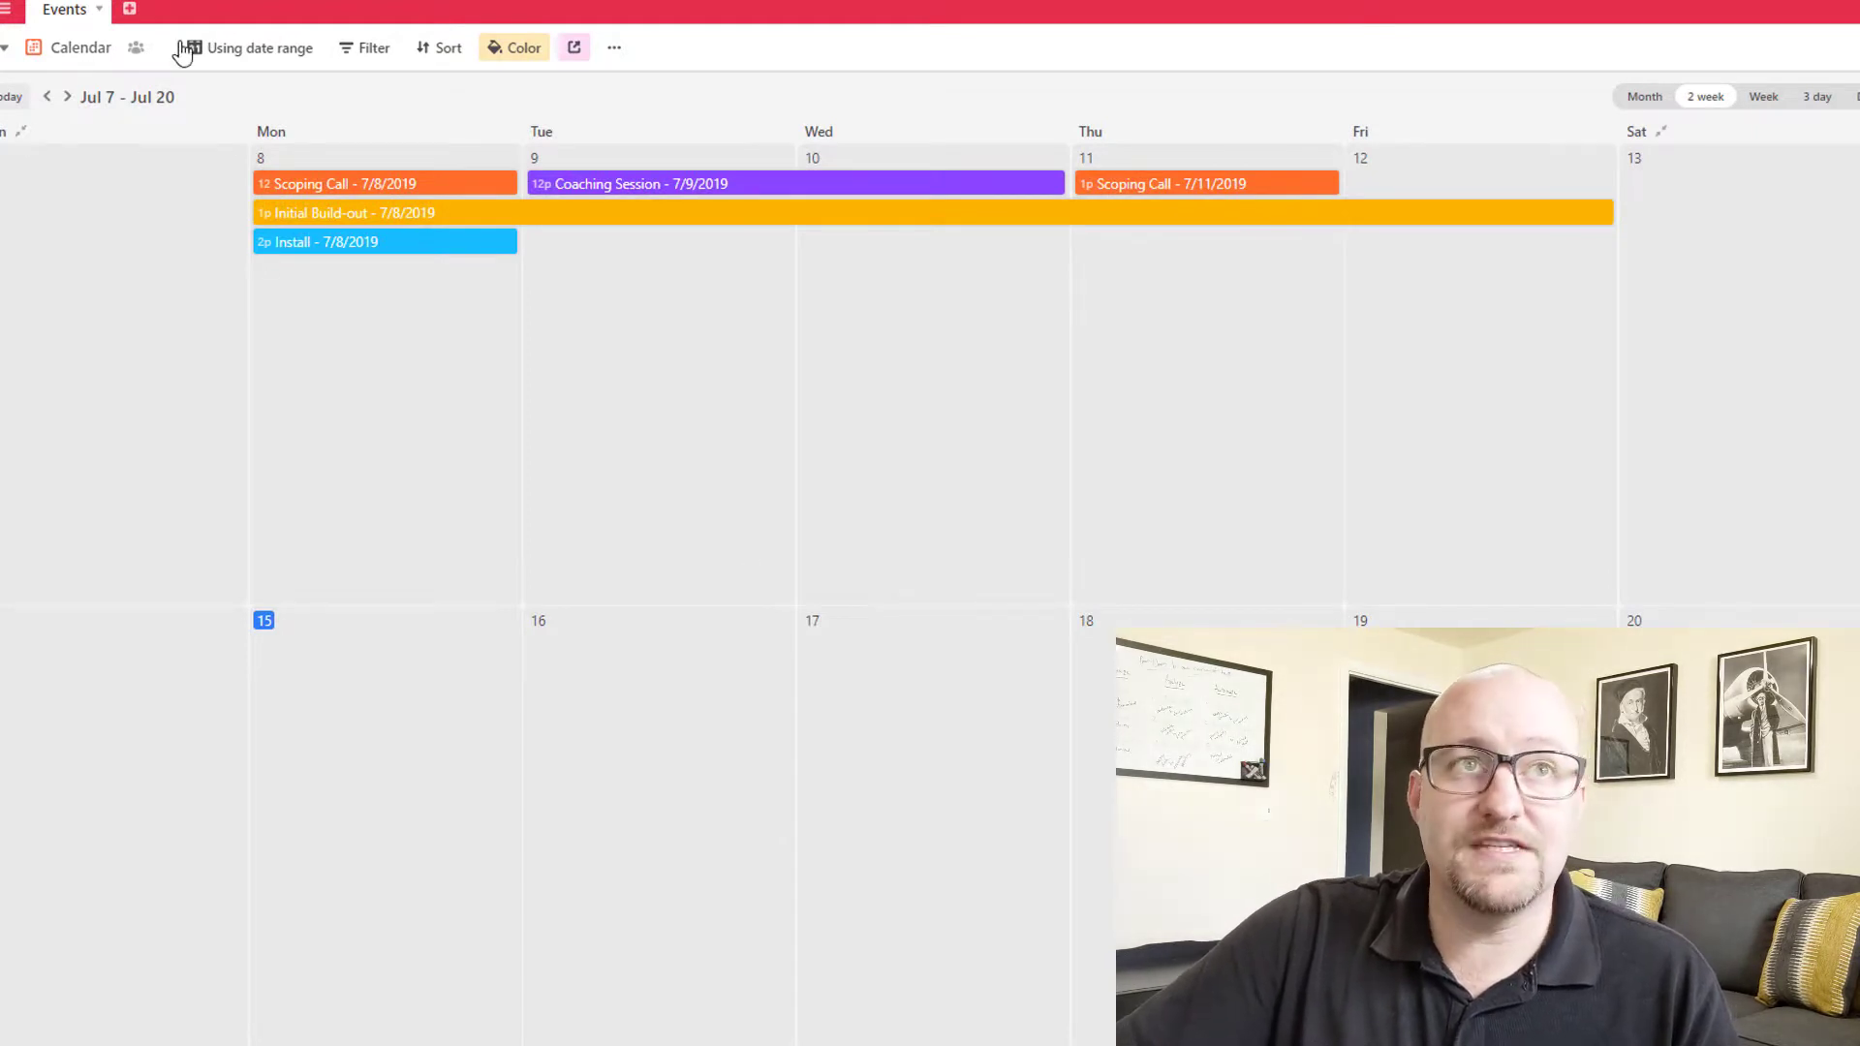
pyautogui.click(614, 49)
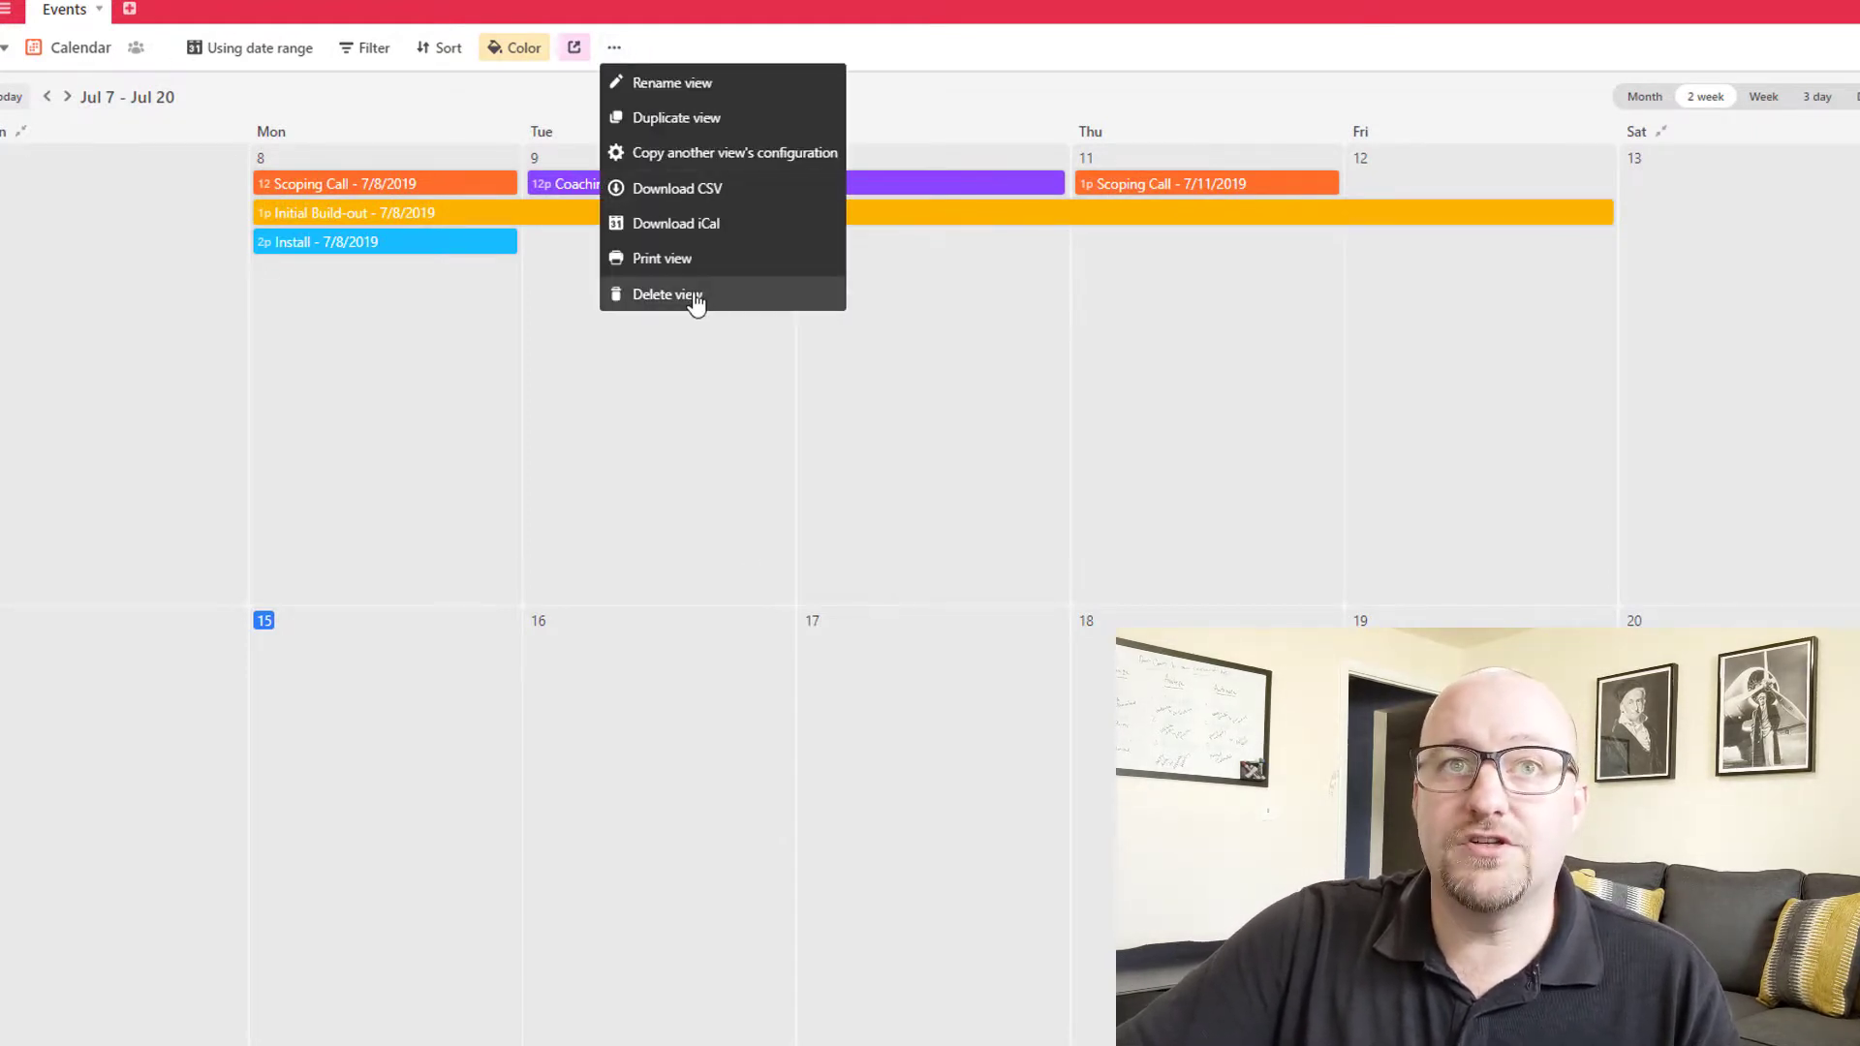
pyautogui.click(693, 296)
pyautogui.click(83, 47)
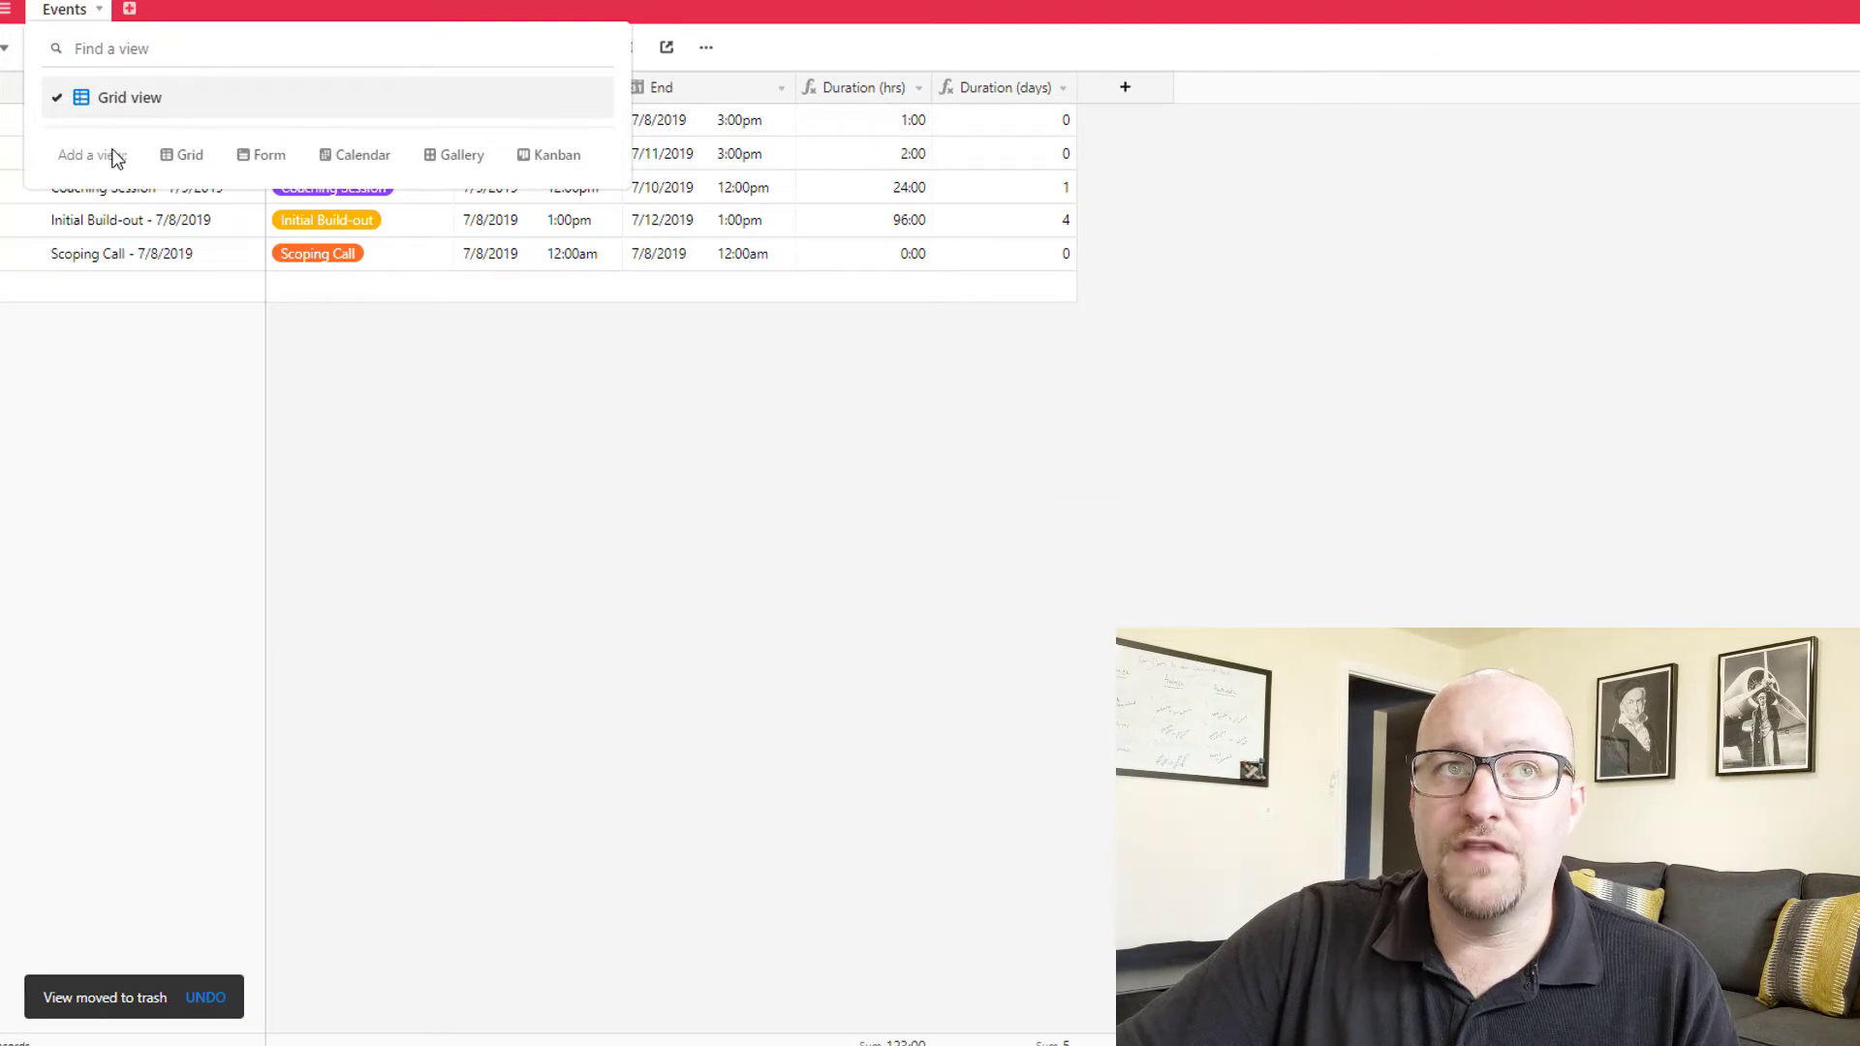
pyautogui.click(262, 302)
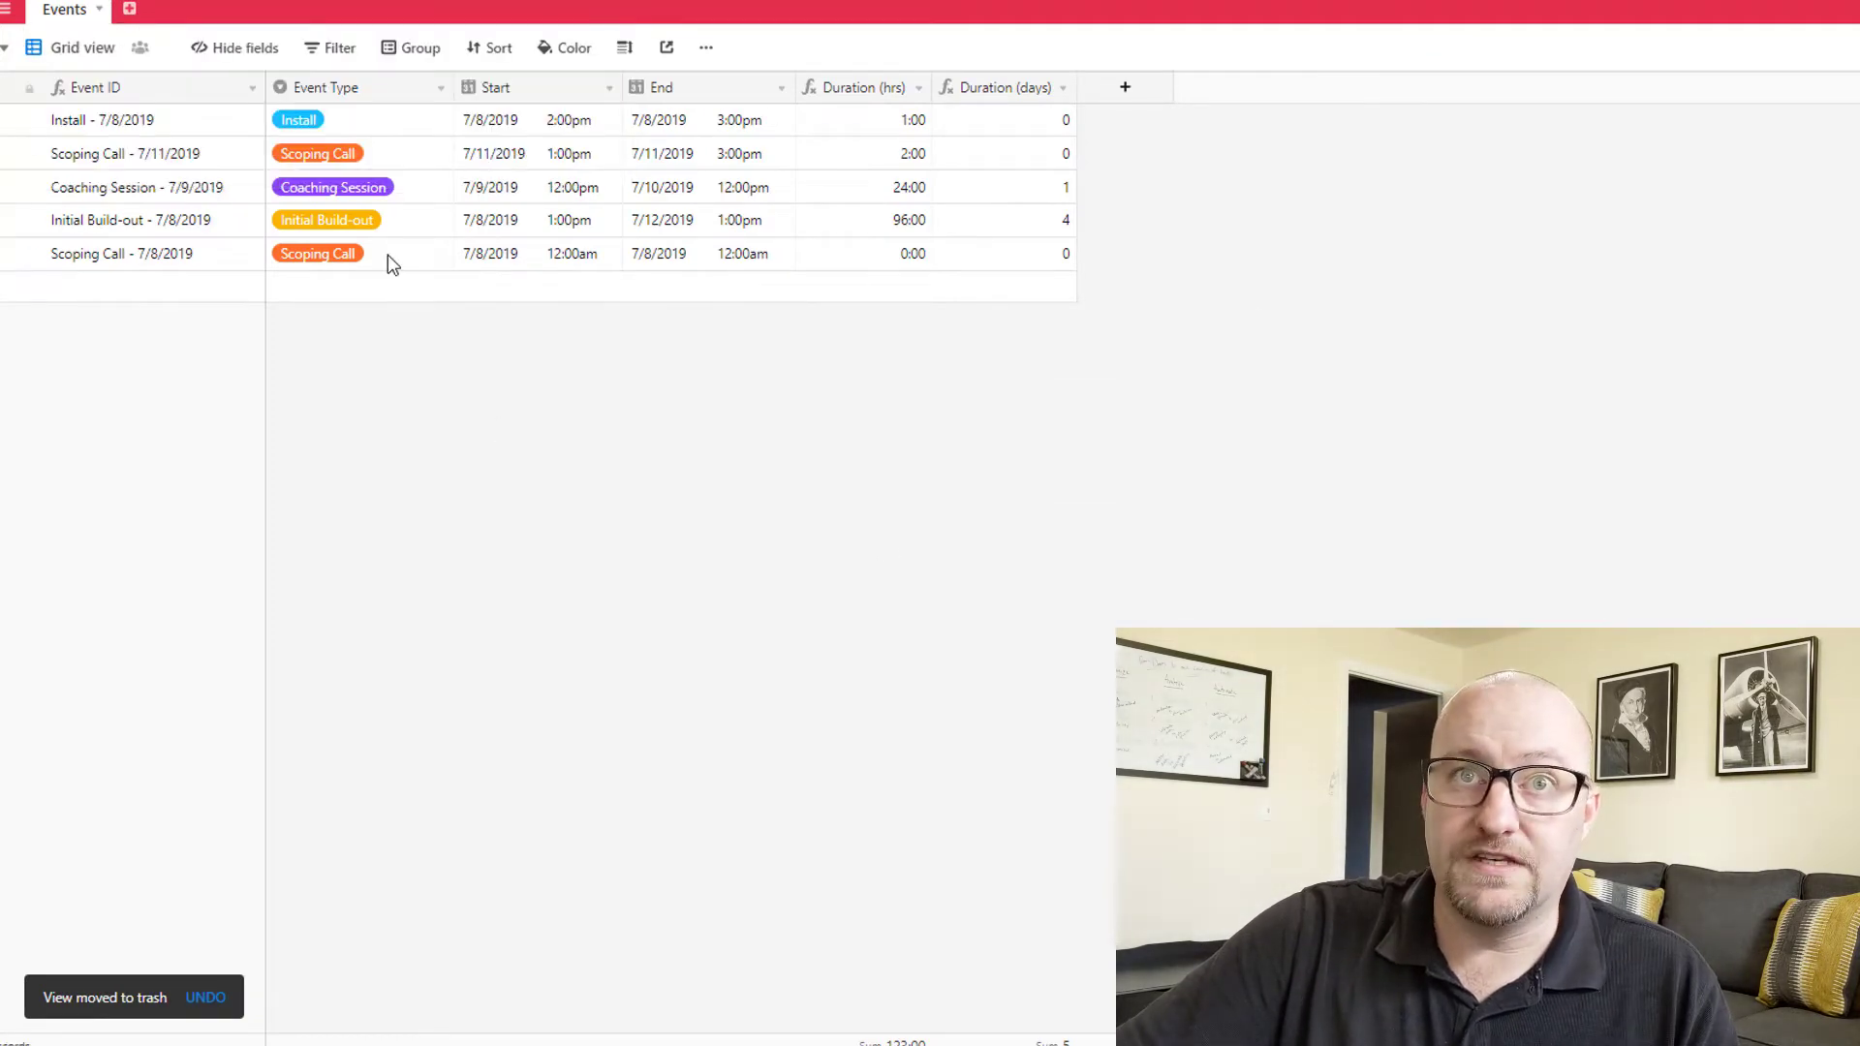
# Add a new Calendar view using Start to End as its date range, no additional field.
pyautogui.click(60, 51)
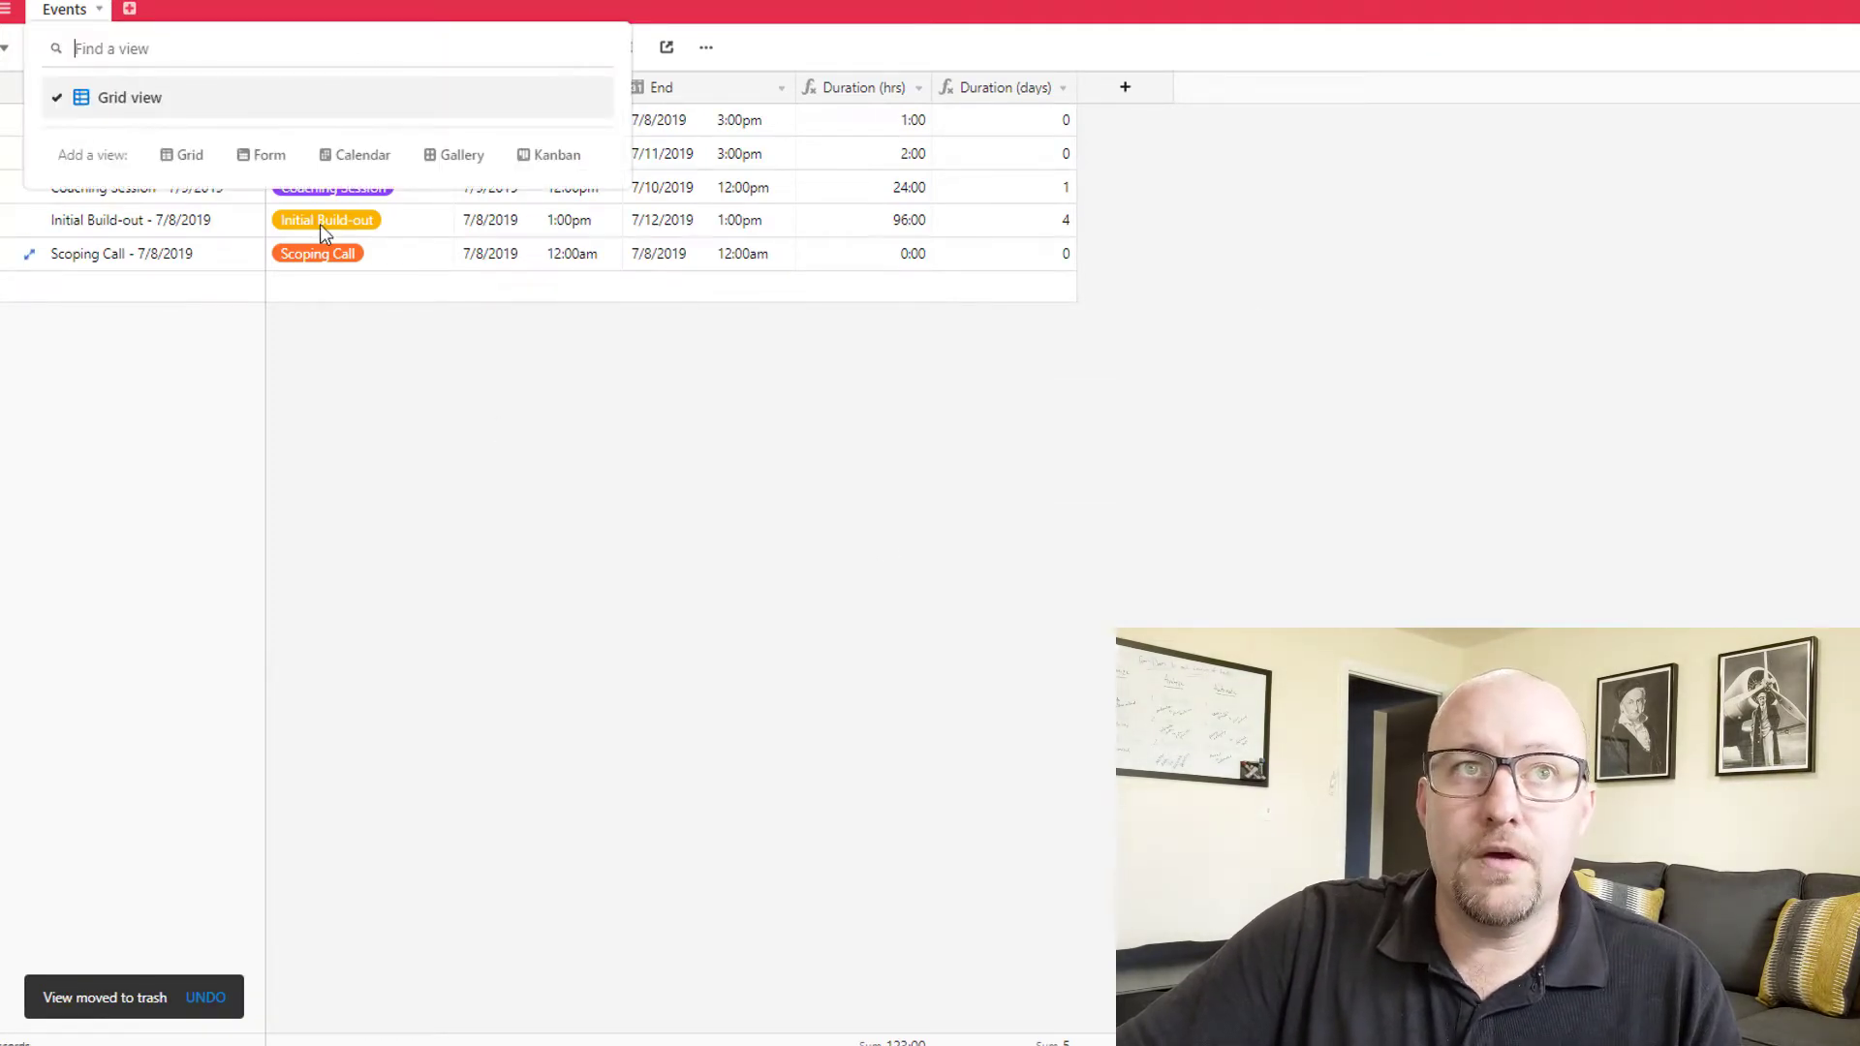
pyautogui.click(371, 167)
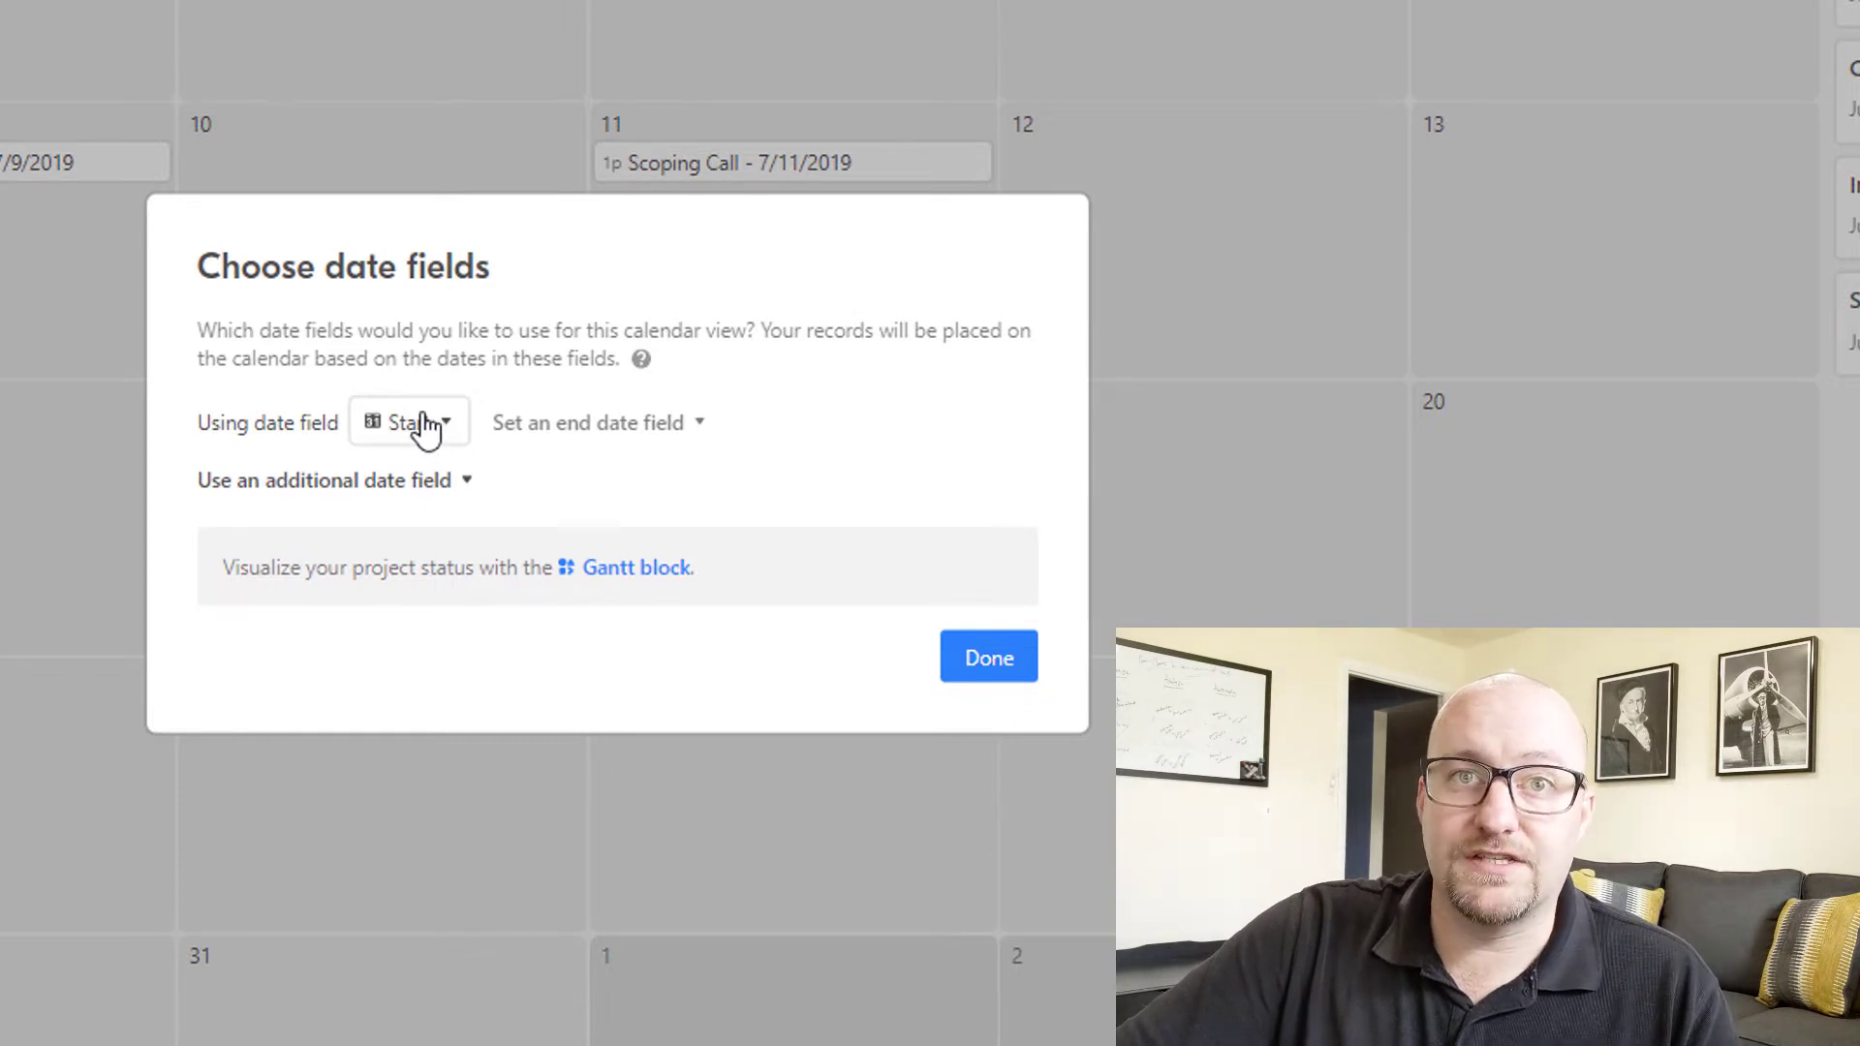
pyautogui.click(574, 426)
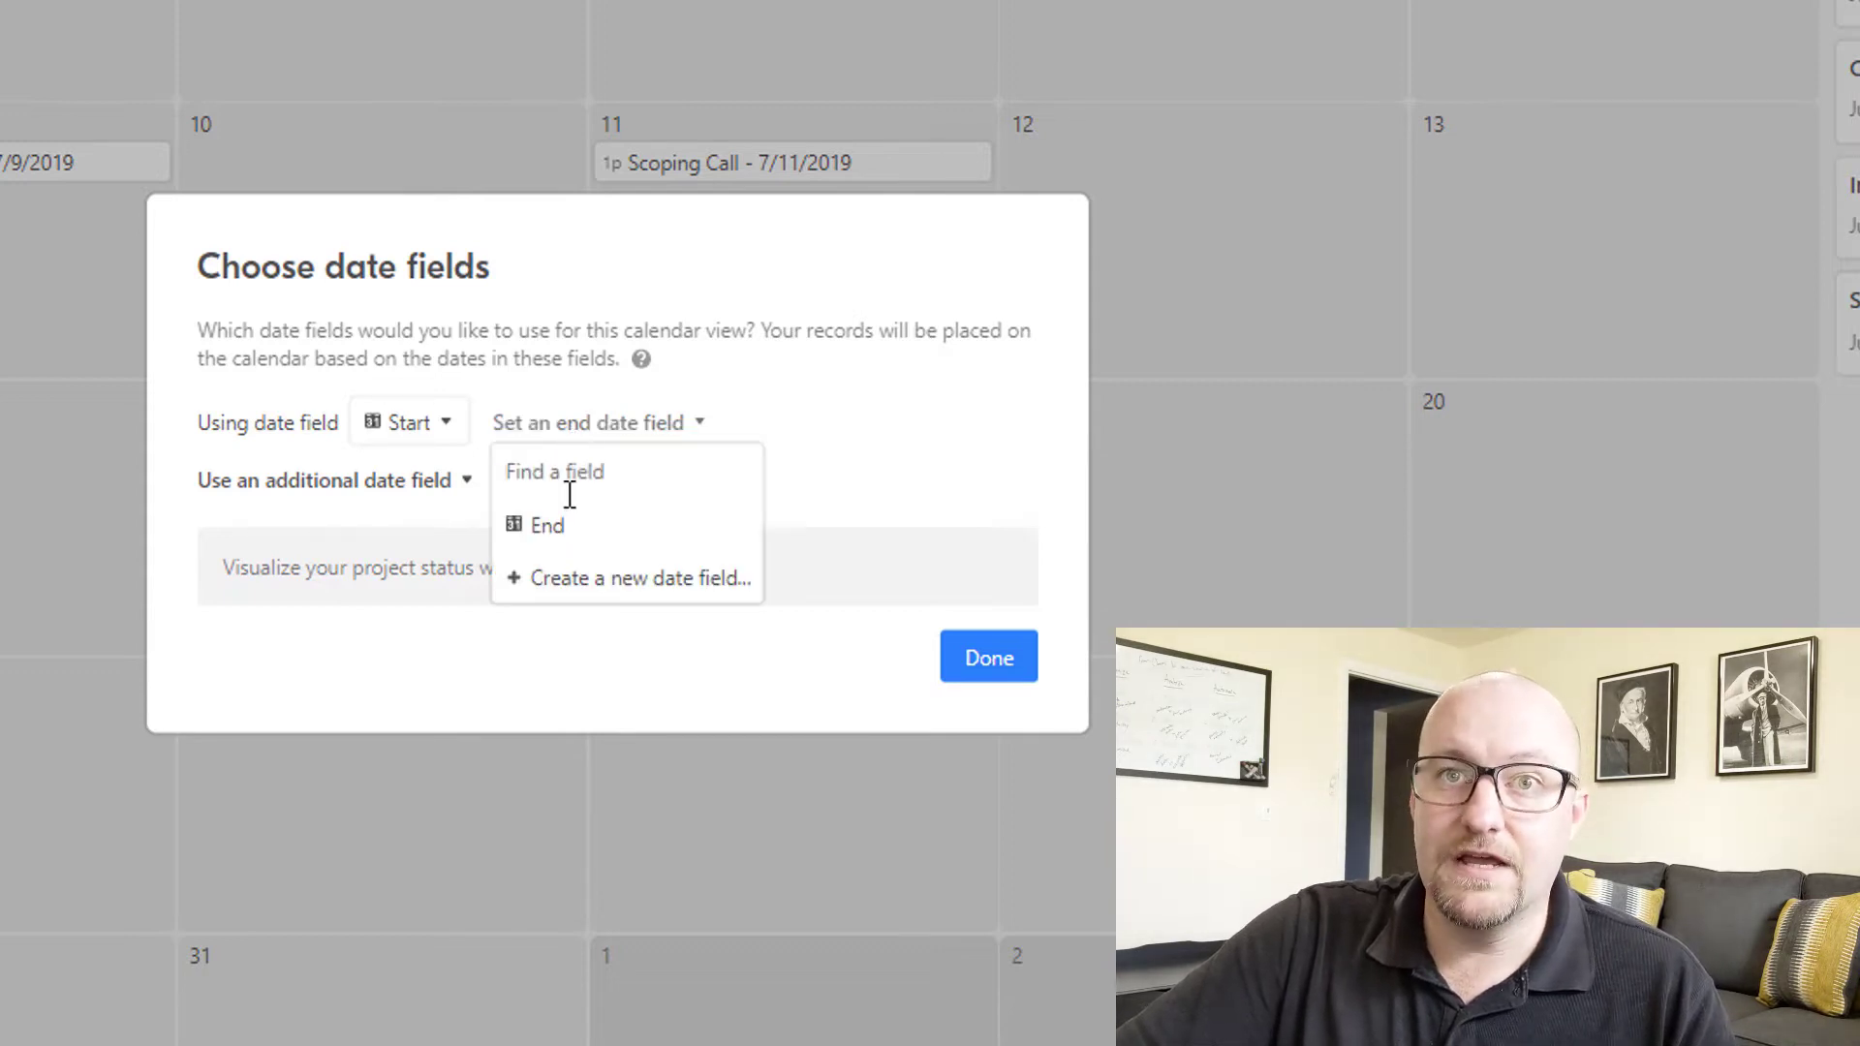
pyautogui.click(548, 526)
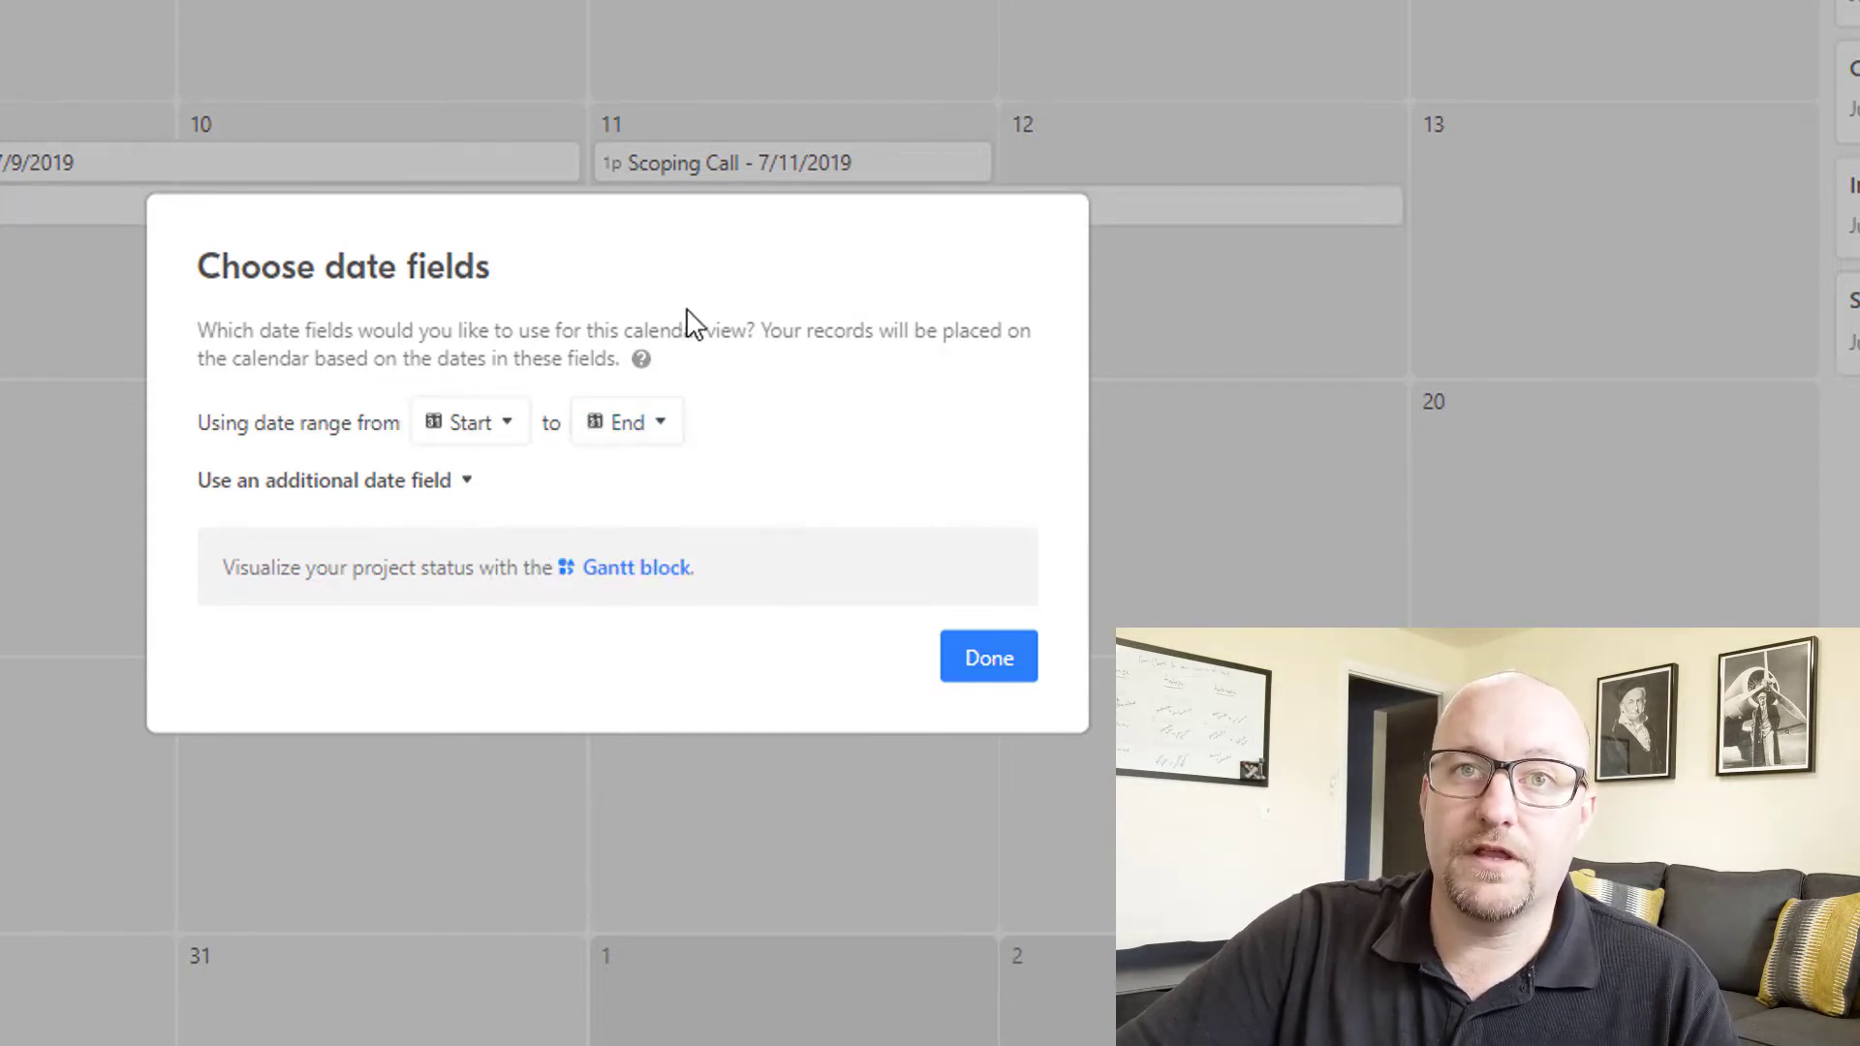
pyautogui.click(327, 492)
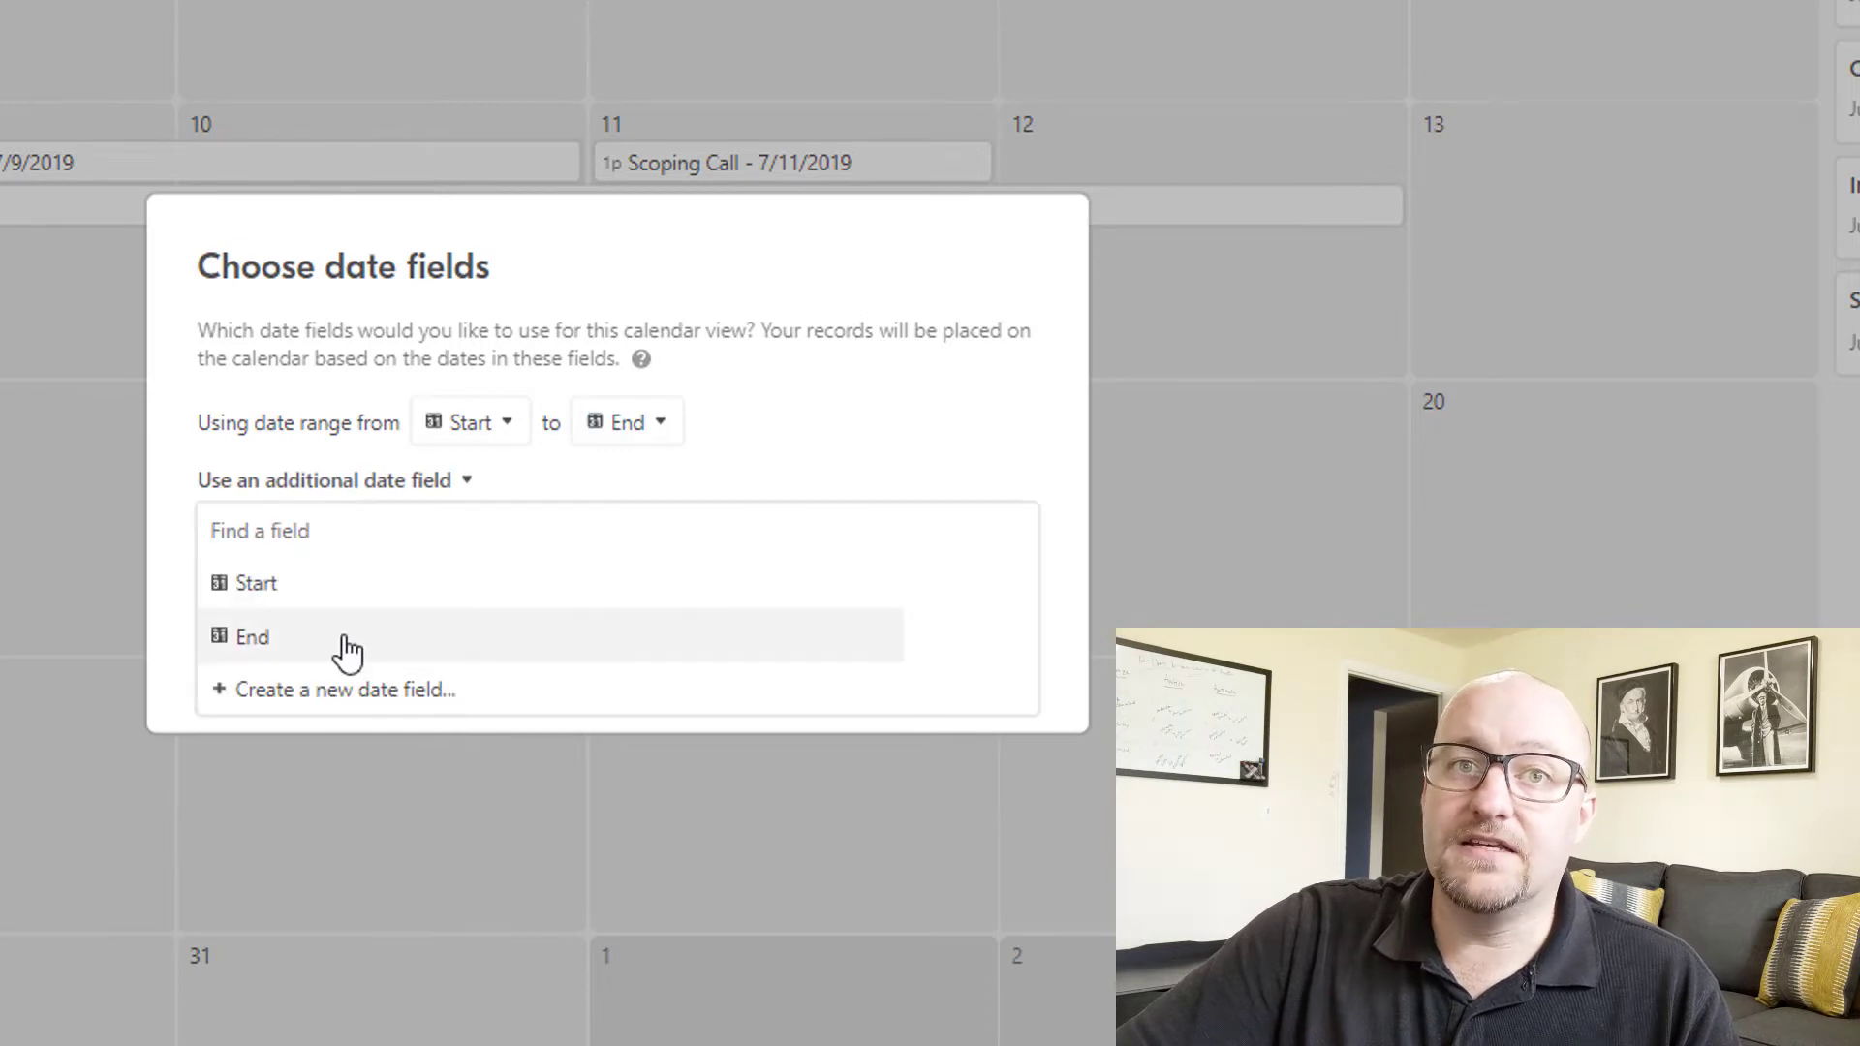
pyautogui.click(337, 376)
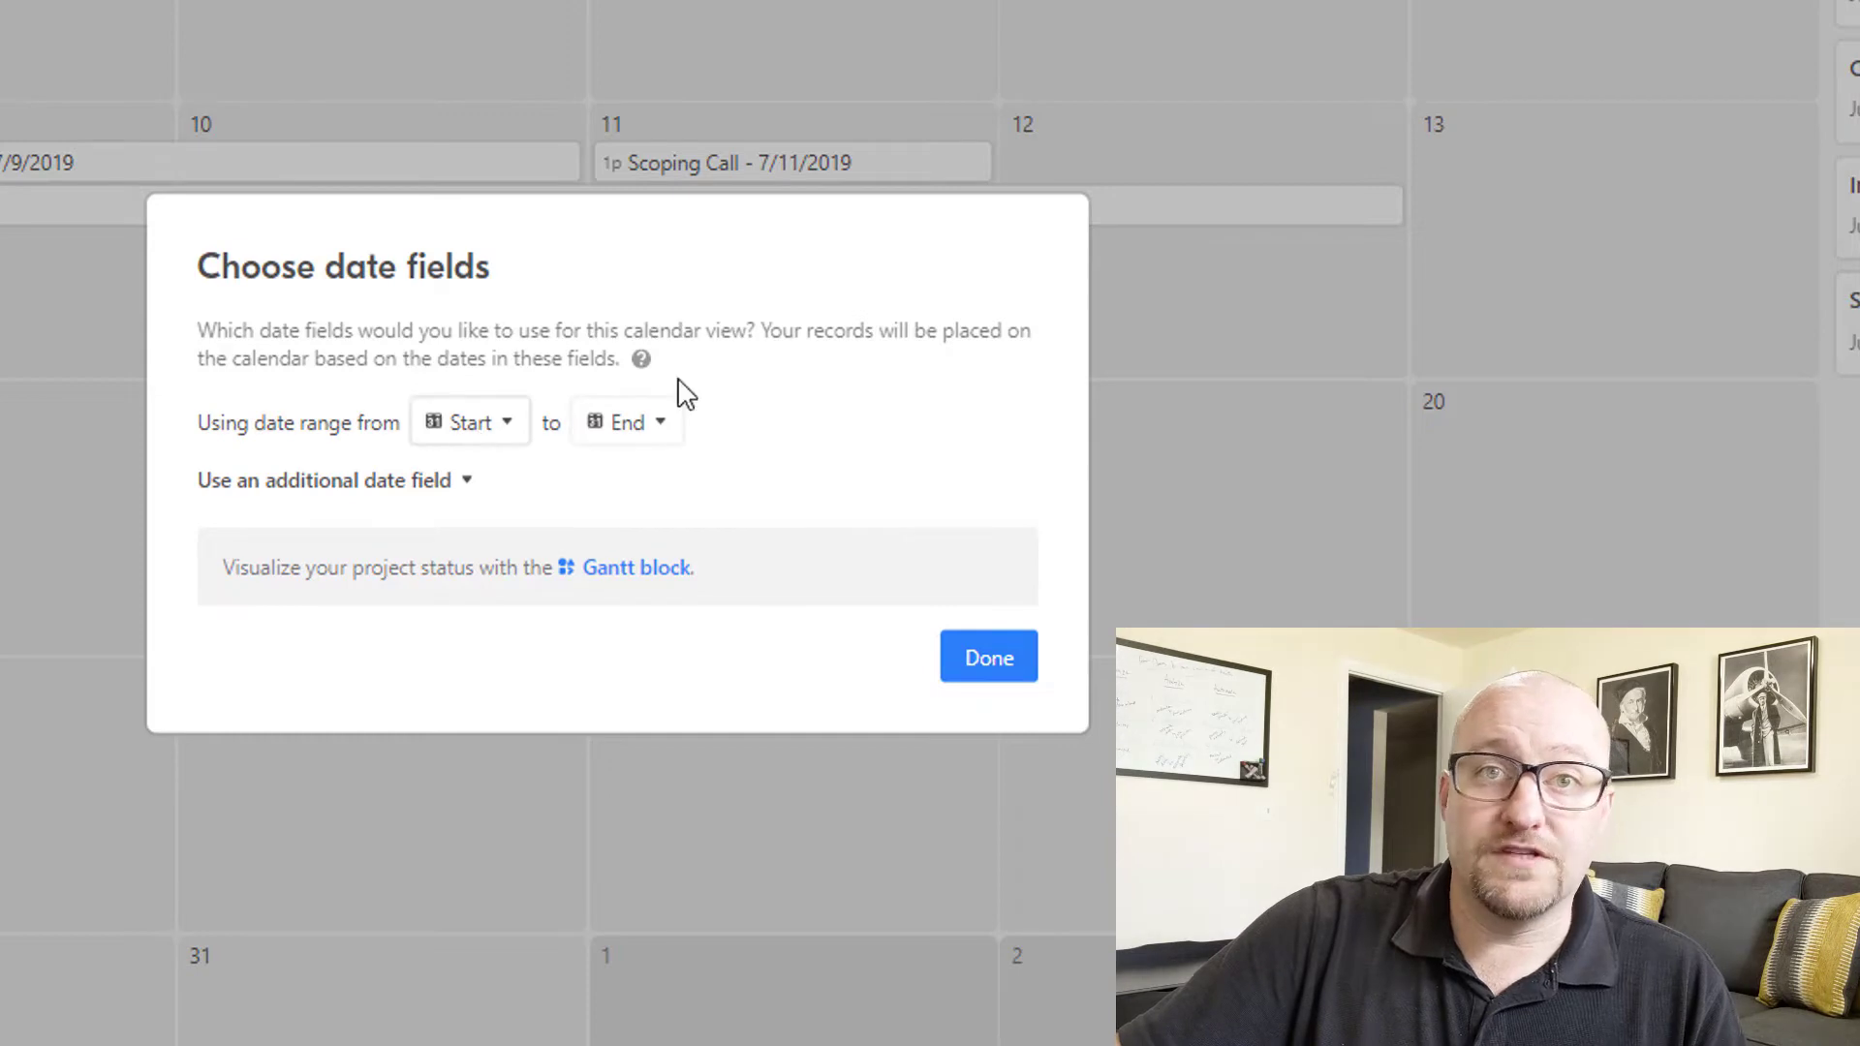
pyautogui.click(987, 654)
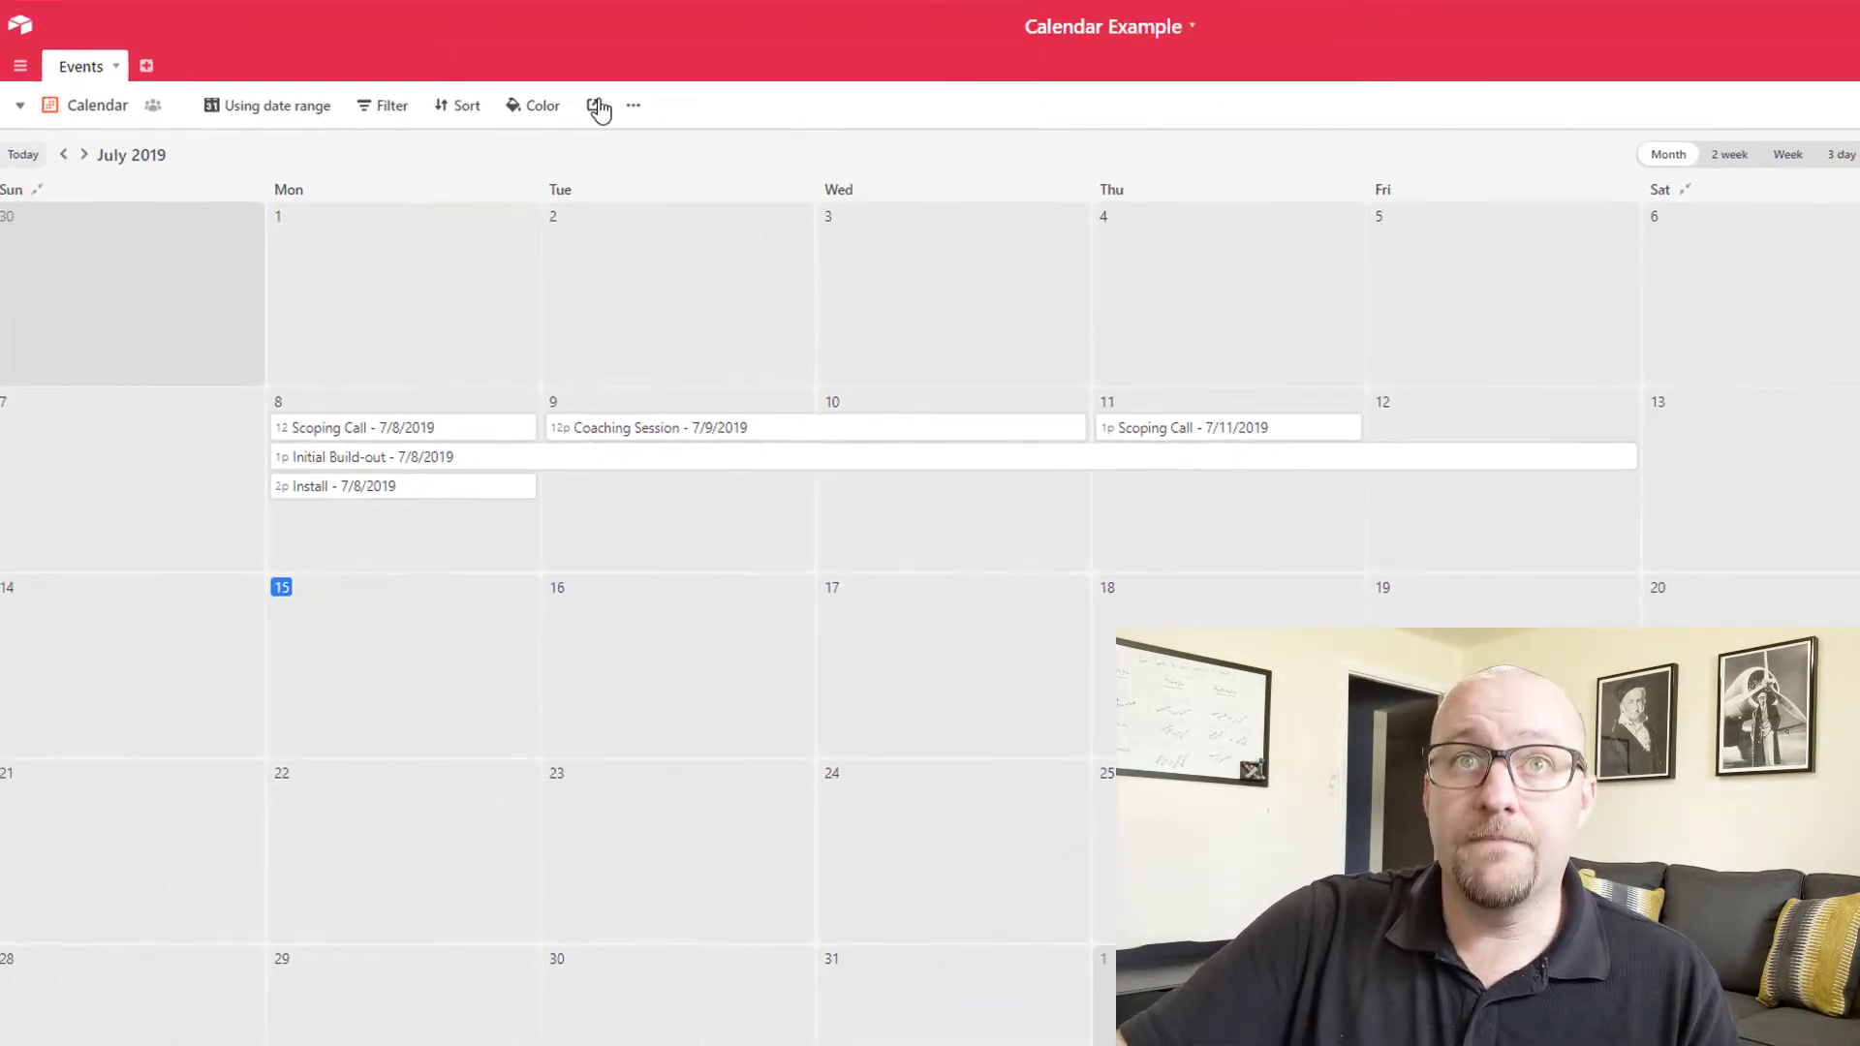
# Colour the calendar events using the Event Type select field.
pyautogui.click(535, 106)
pyautogui.click(579, 192)
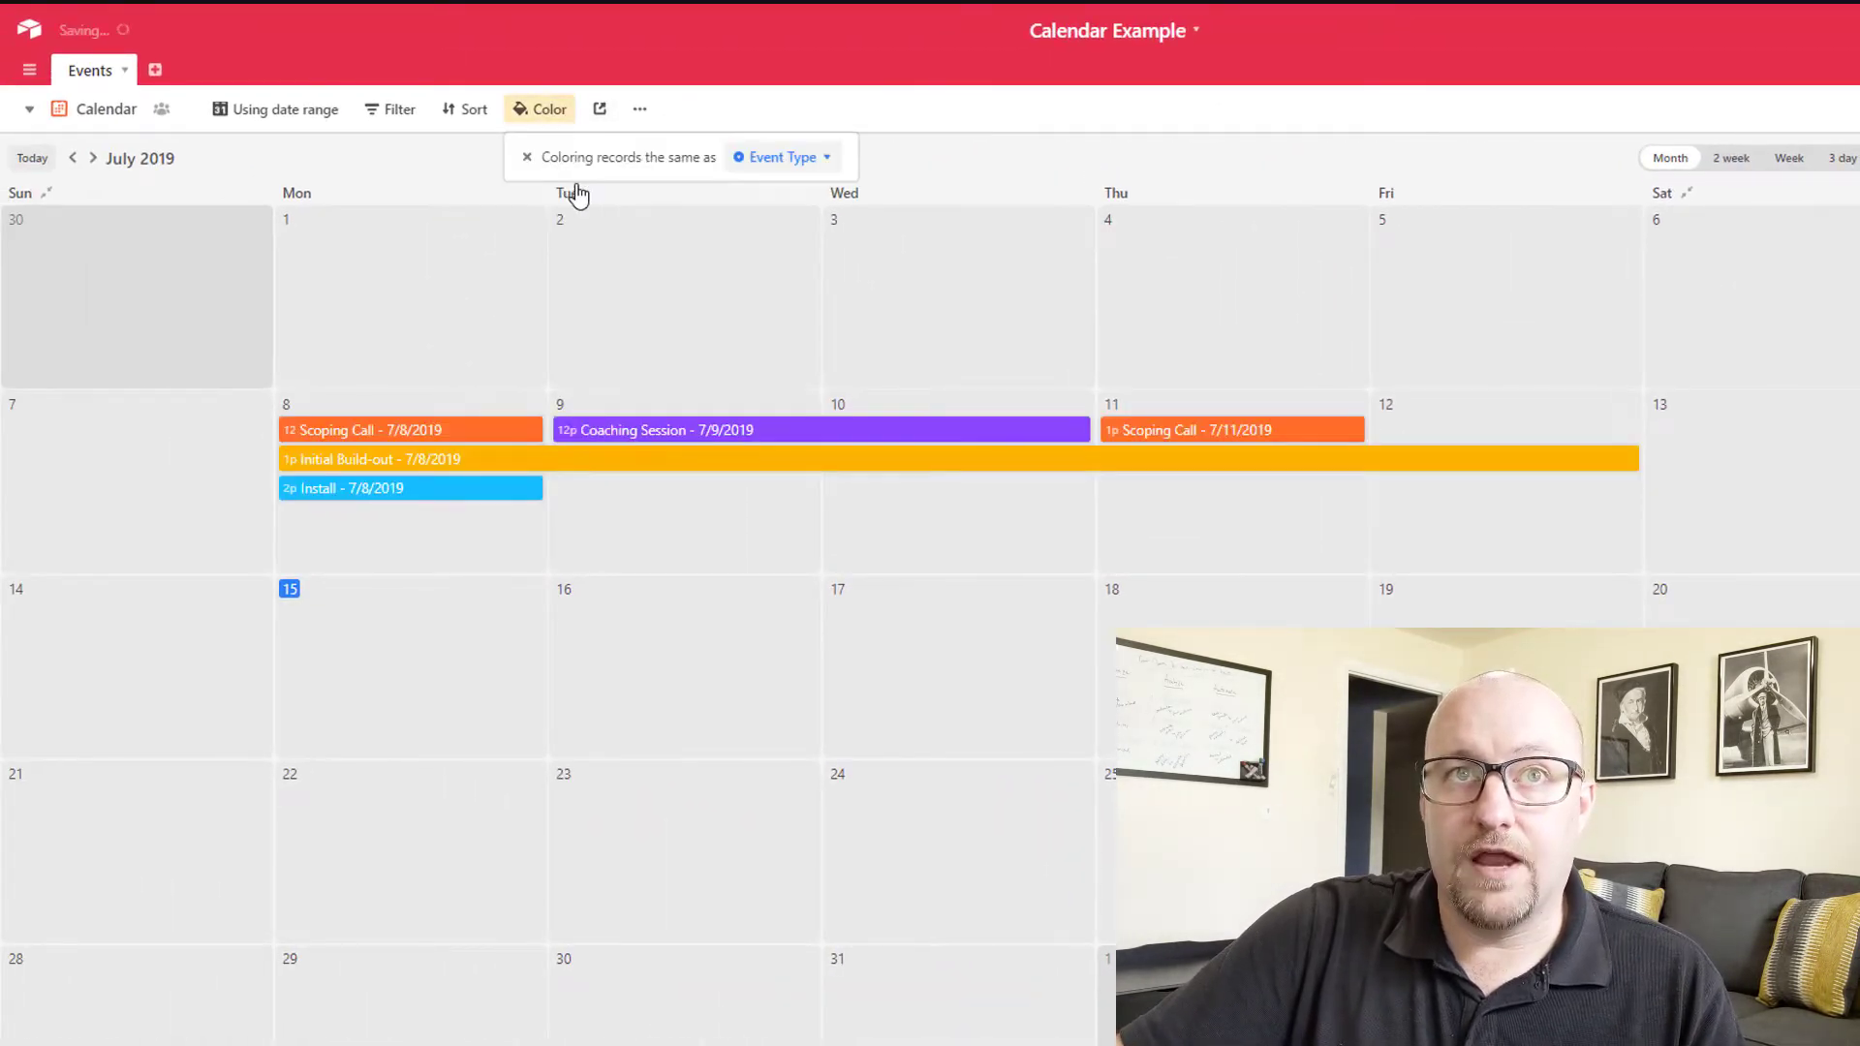
pyautogui.click(1006, 152)
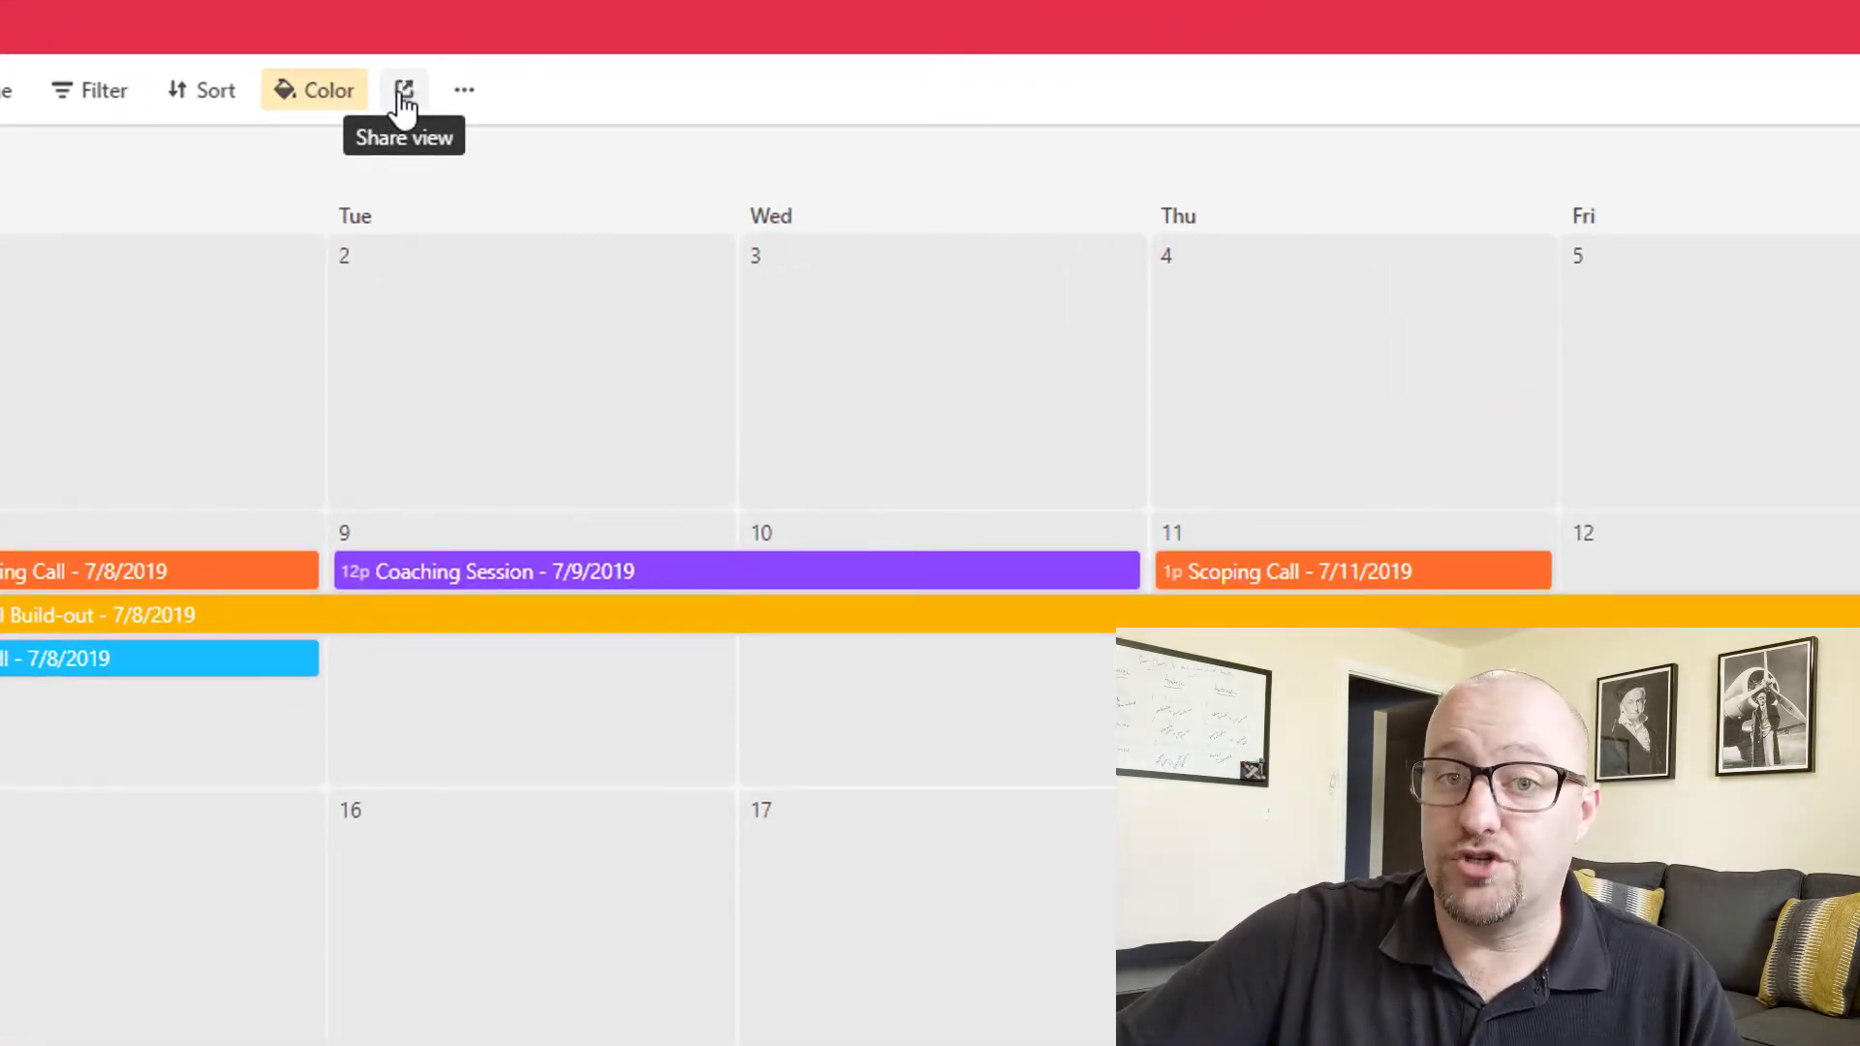
# Create a private share link with Month display and select its iCal subscription URL.
pyautogui.click(403, 99)
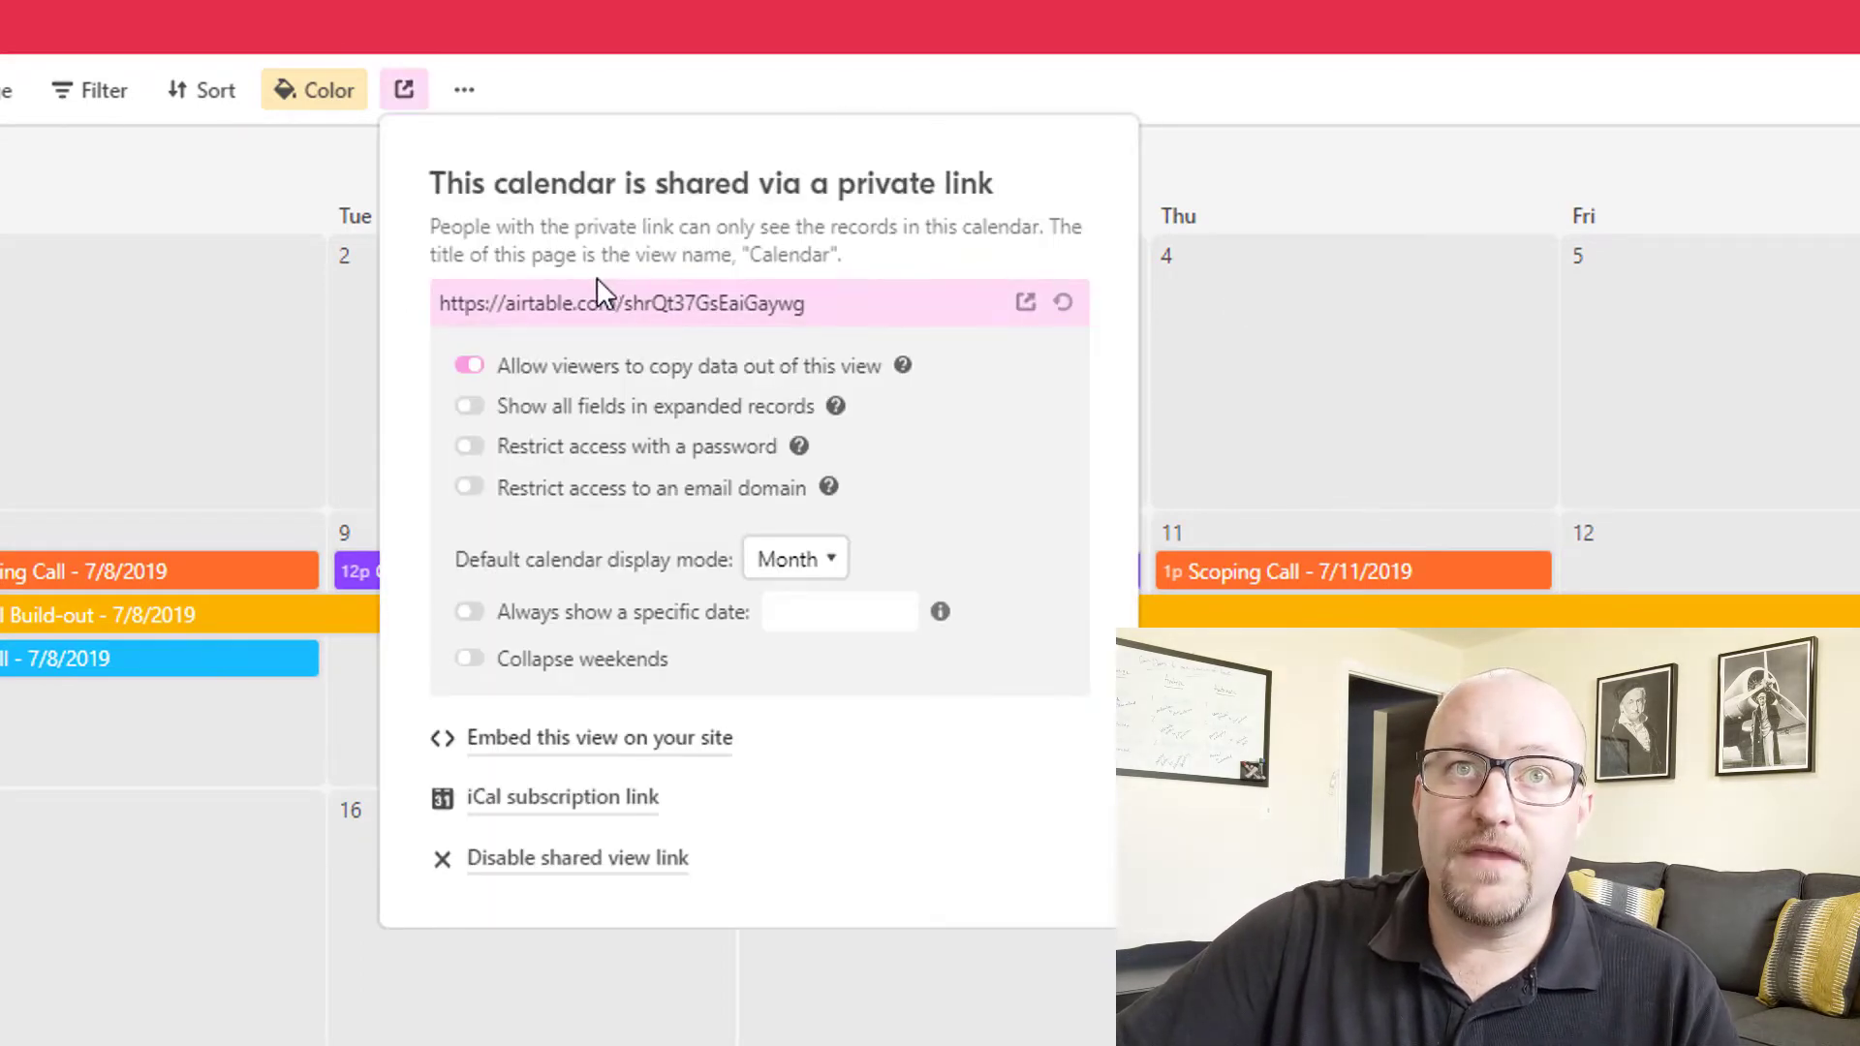
pyautogui.click(587, 290)
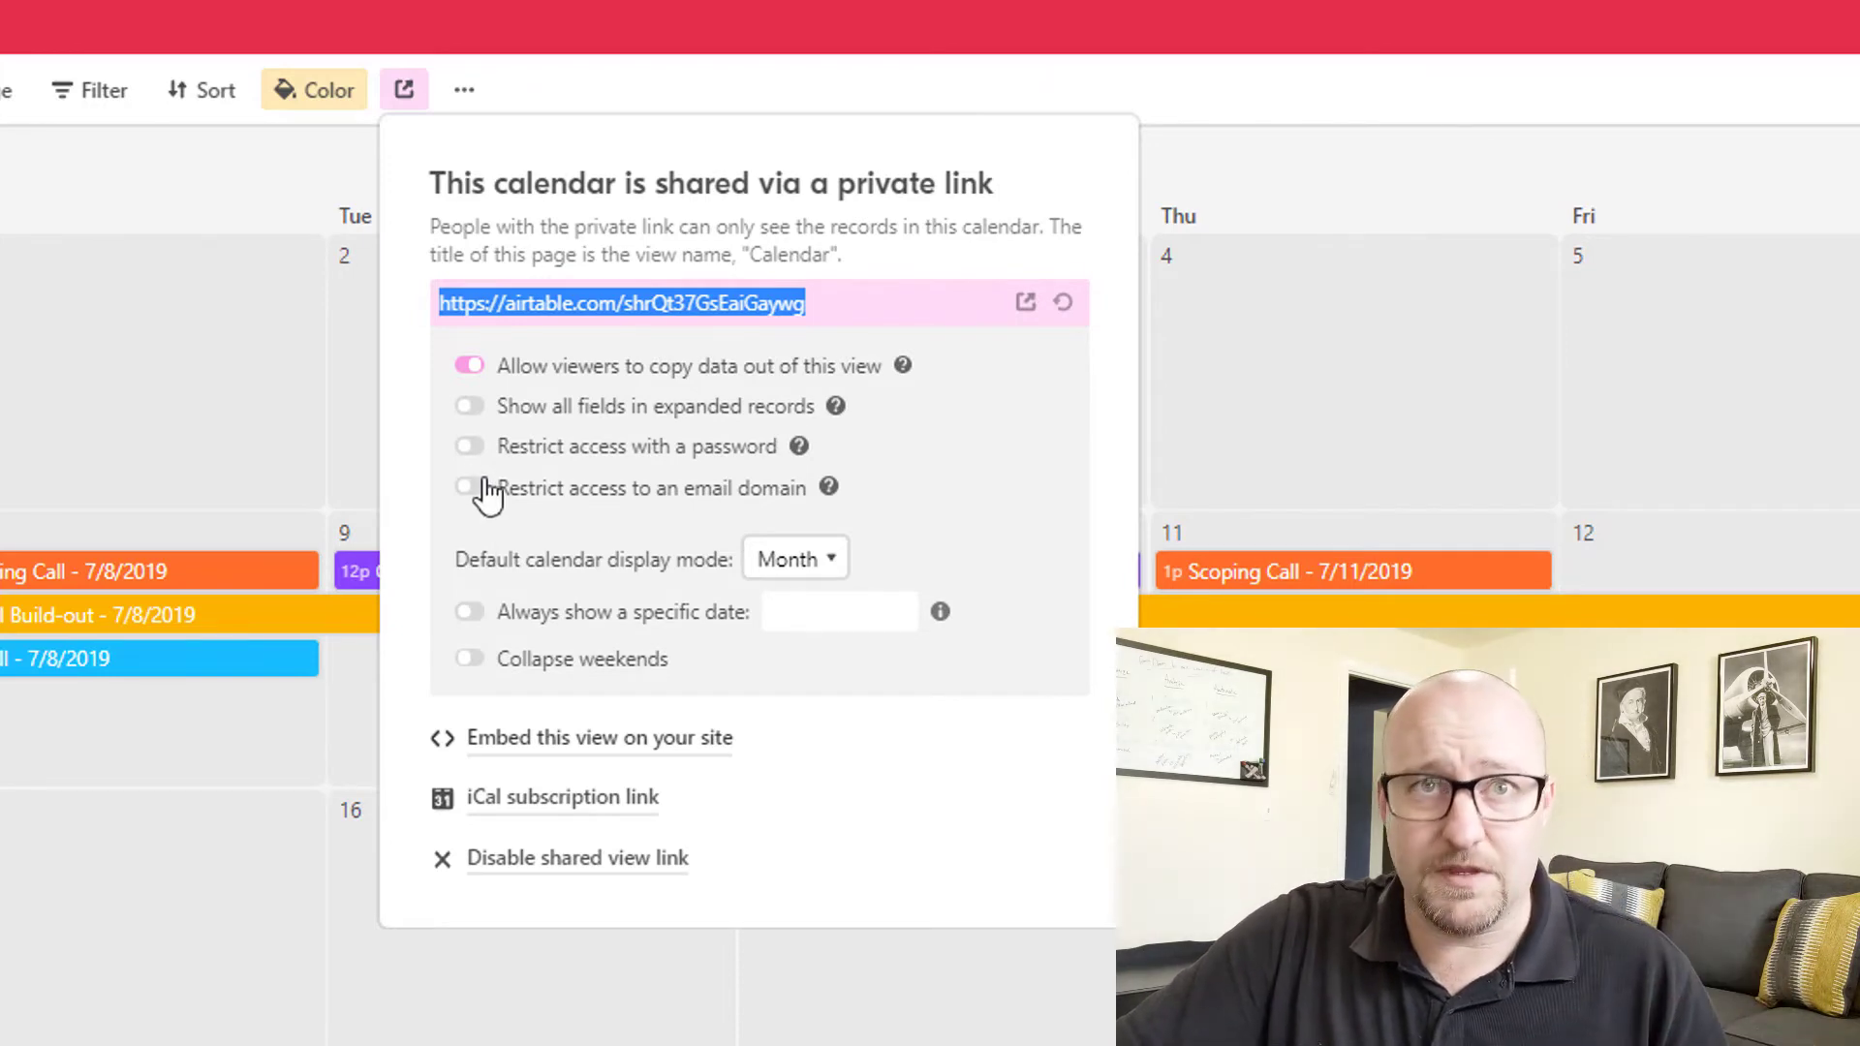
pyautogui.click(829, 565)
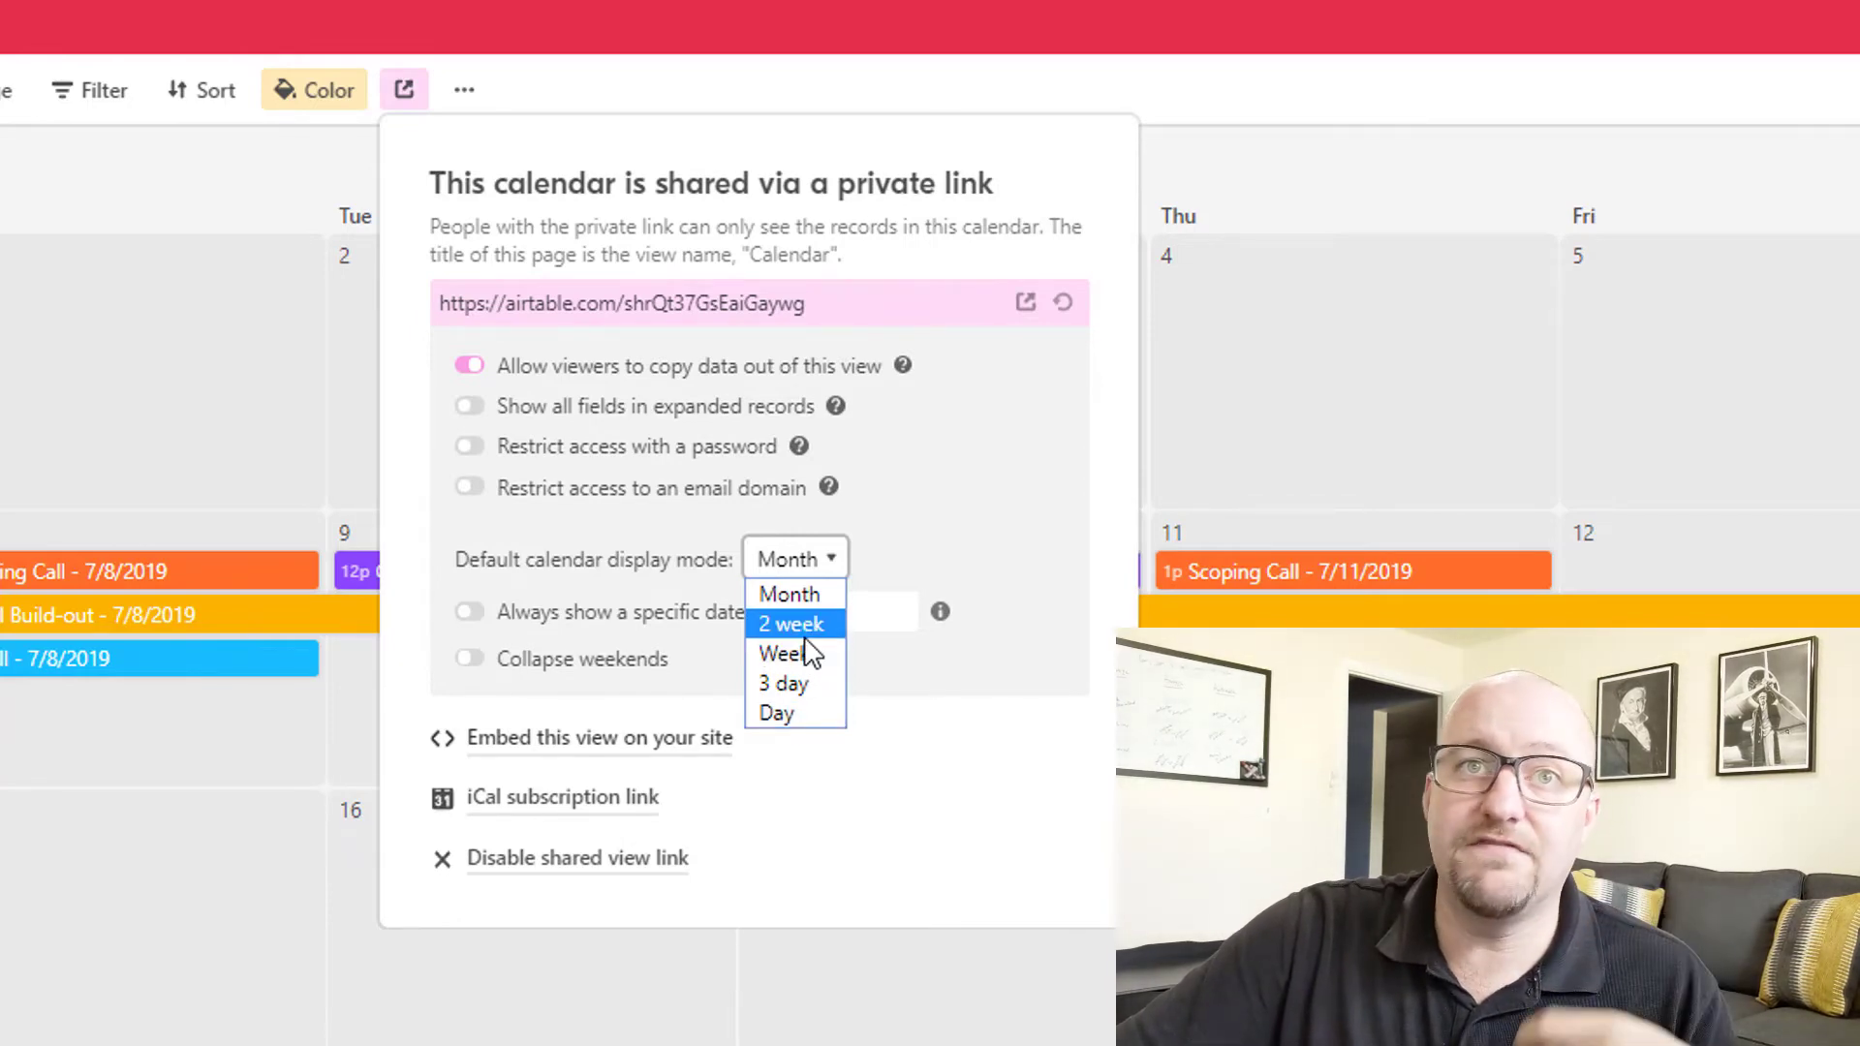
pyautogui.click(925, 535)
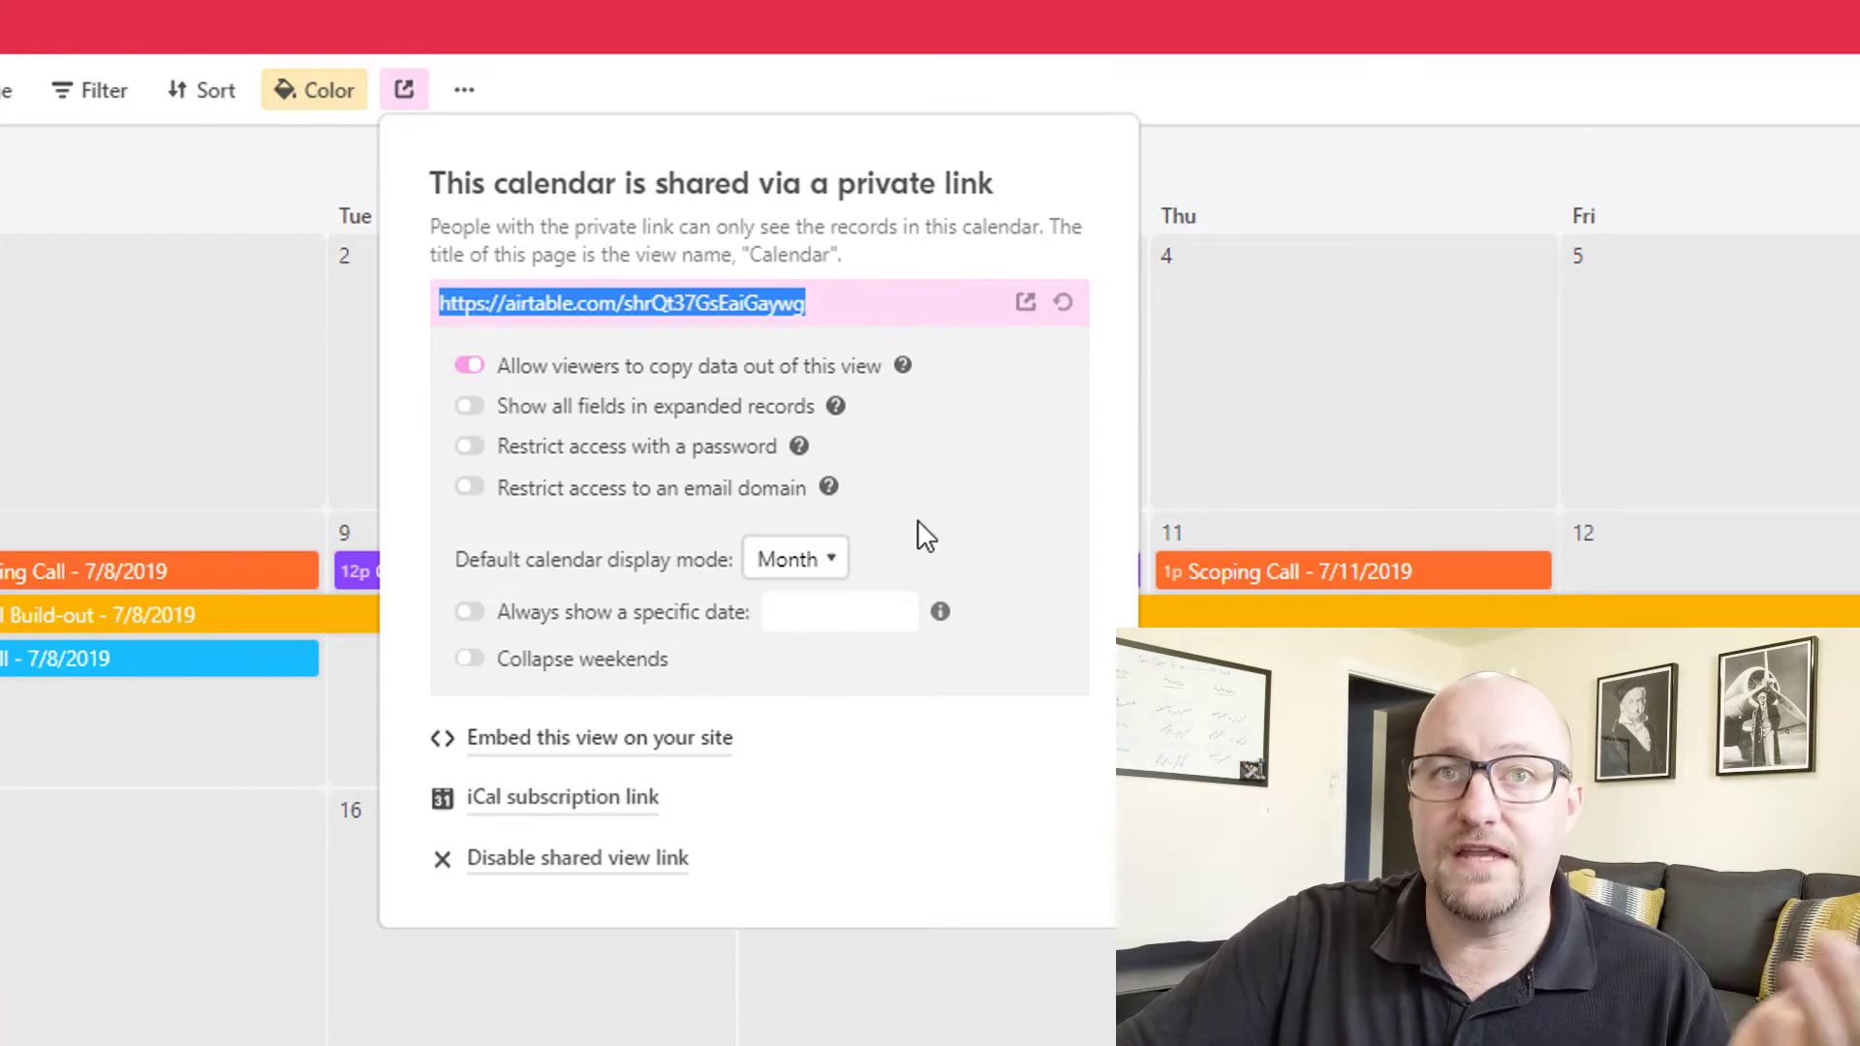
pyautogui.click(550, 807)
pyautogui.click(587, 851)
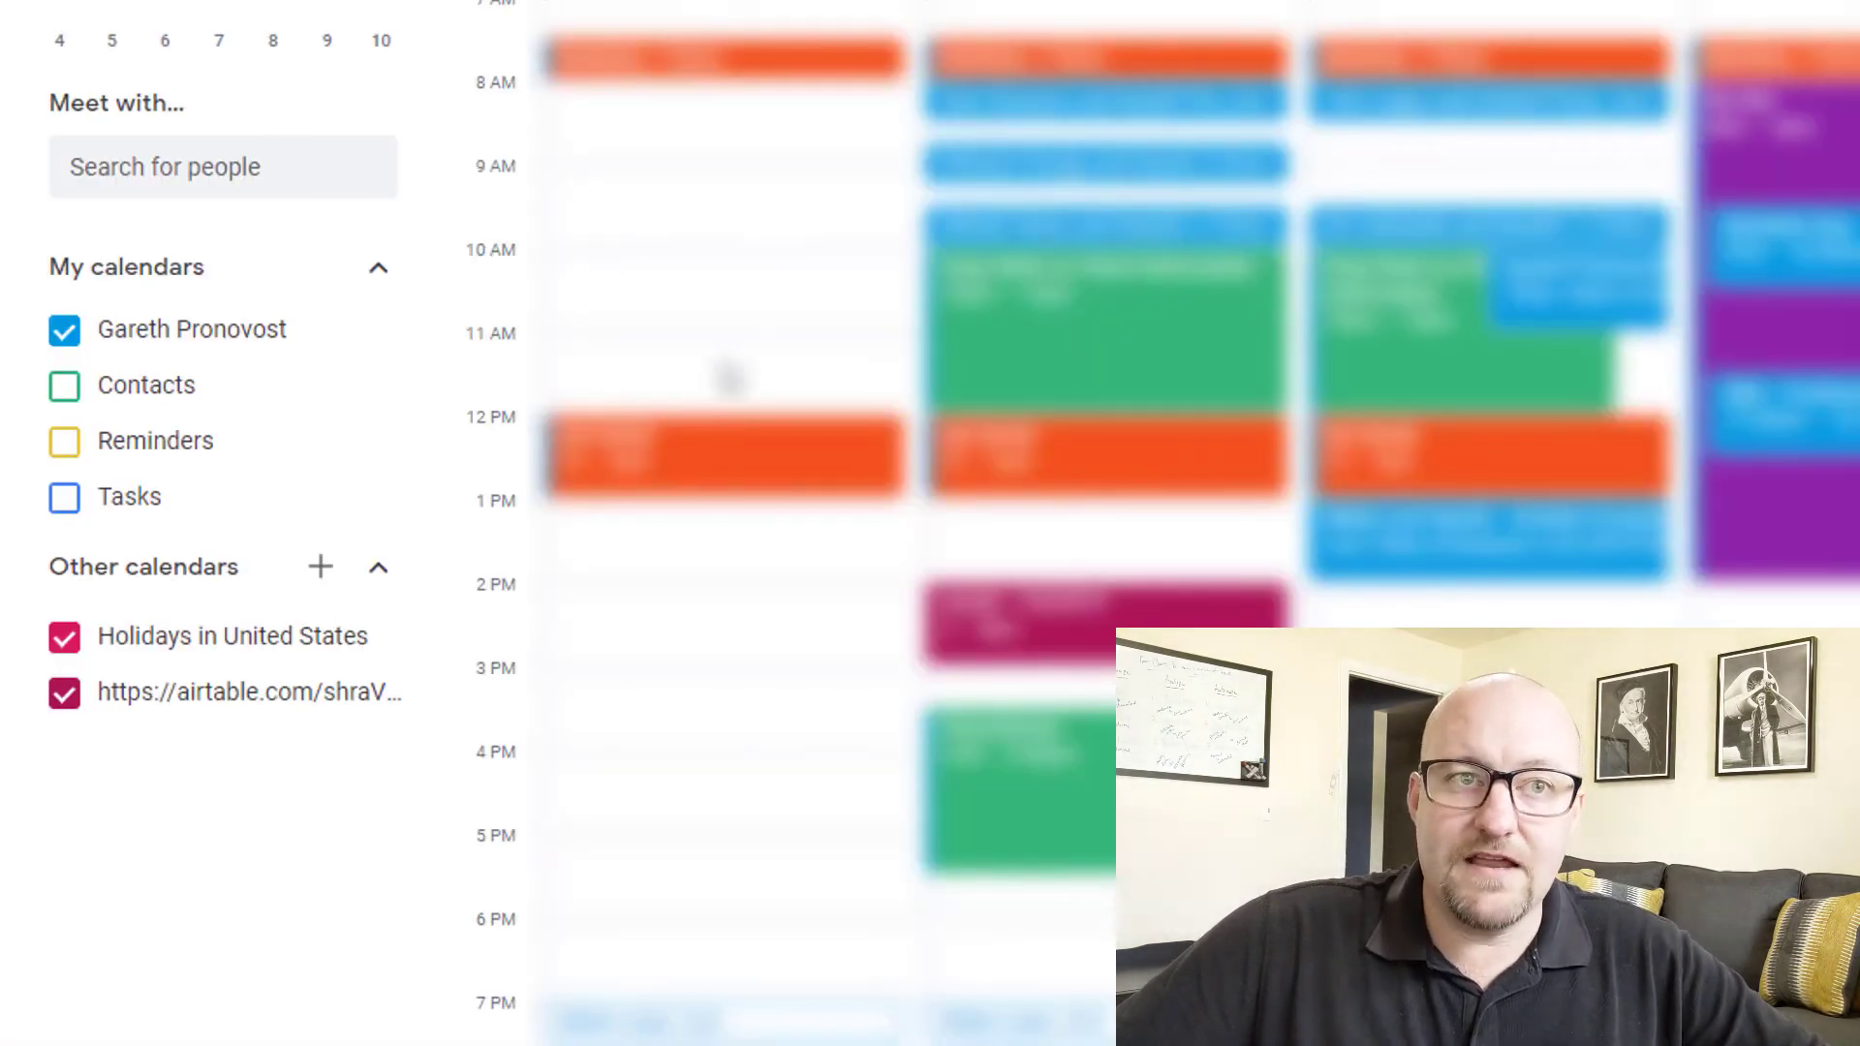
# Hide the old Airtable calendar and add the pasted Airtable iCal link as a calendar From URL.
pyautogui.click(66, 703)
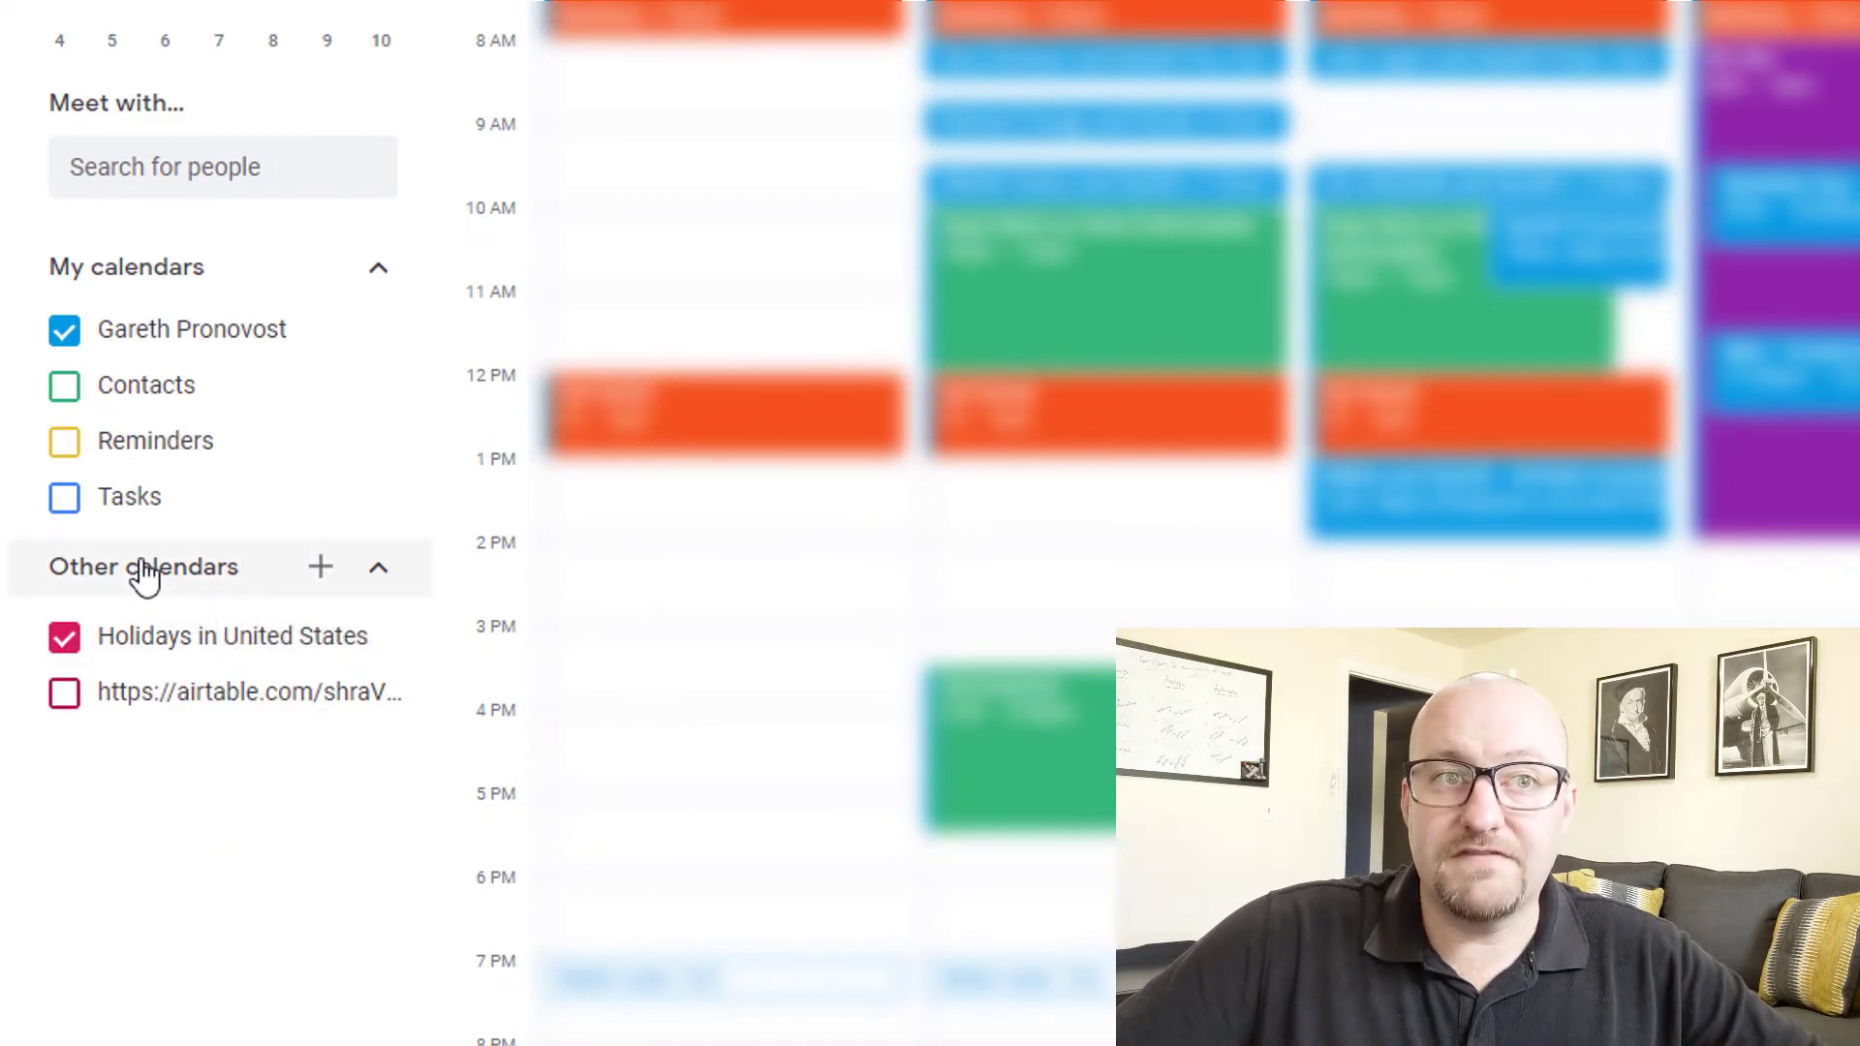
pyautogui.click(321, 568)
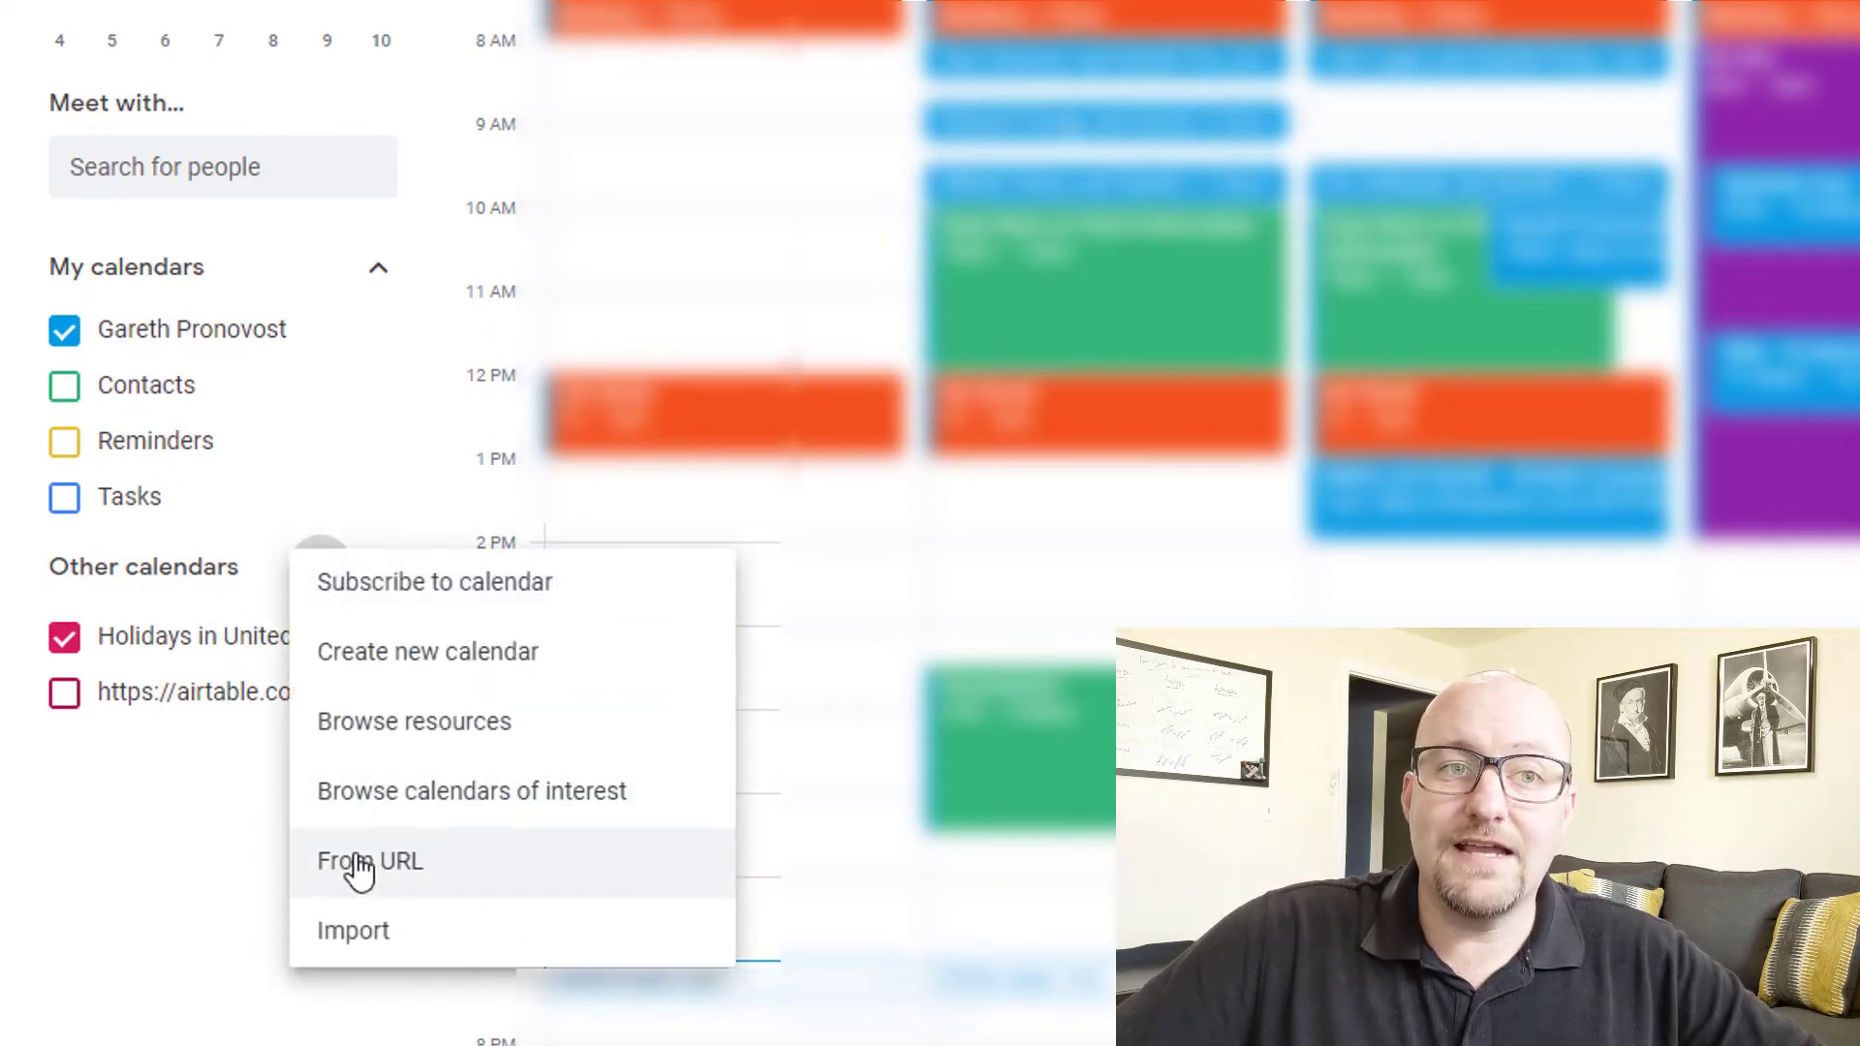
pyautogui.click(359, 872)
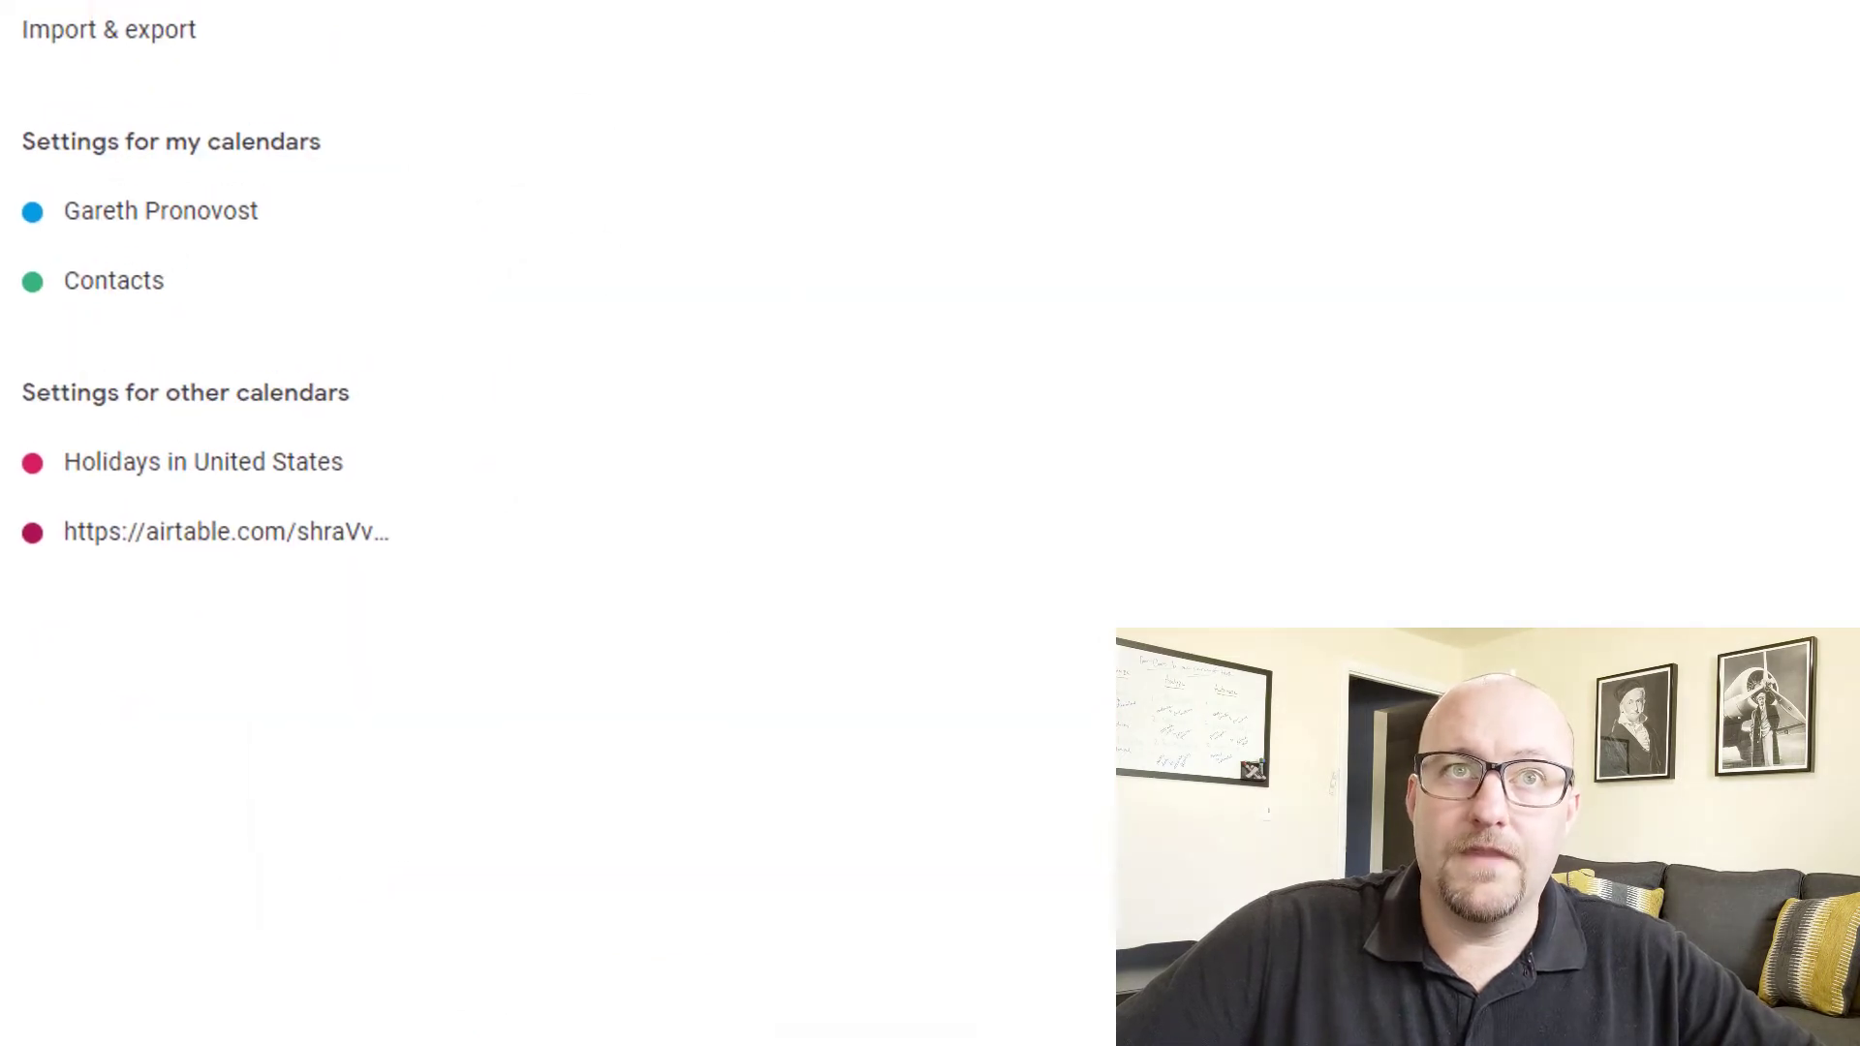
pyautogui.hotkey('ctrl', 'v')
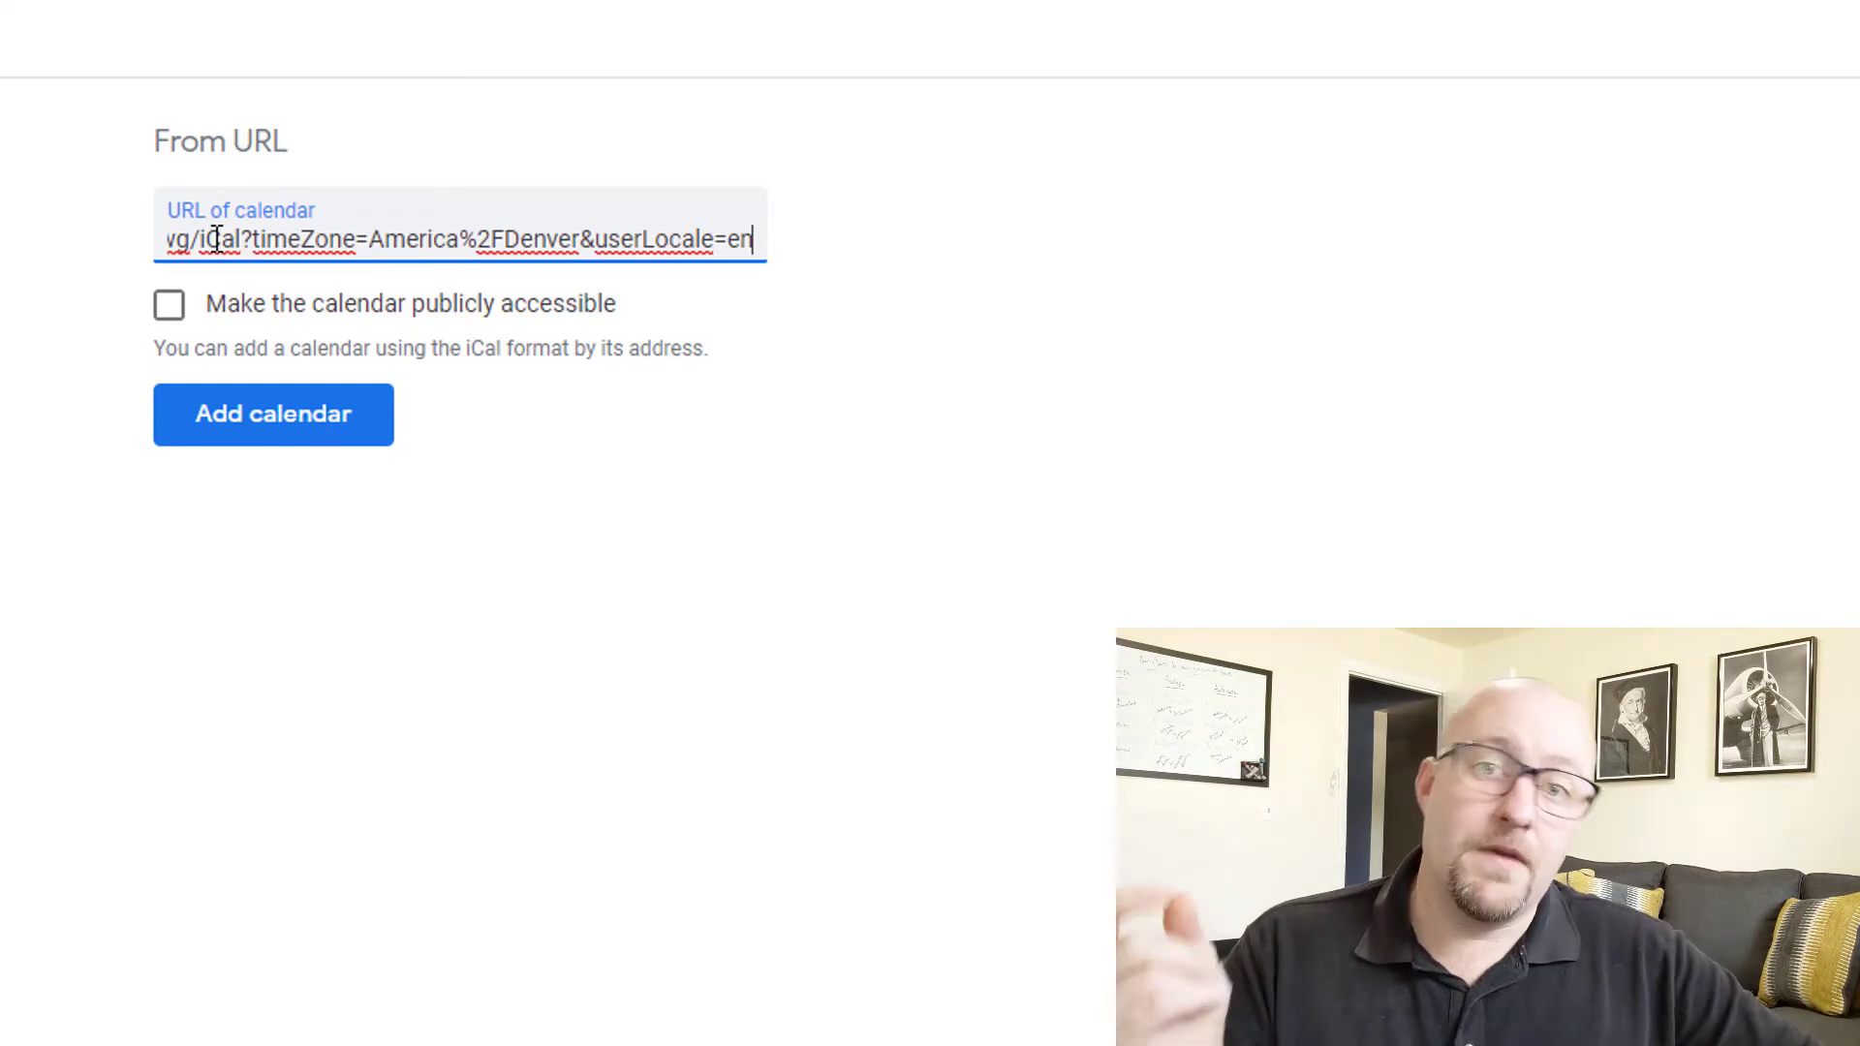
pyautogui.click(265, 424)
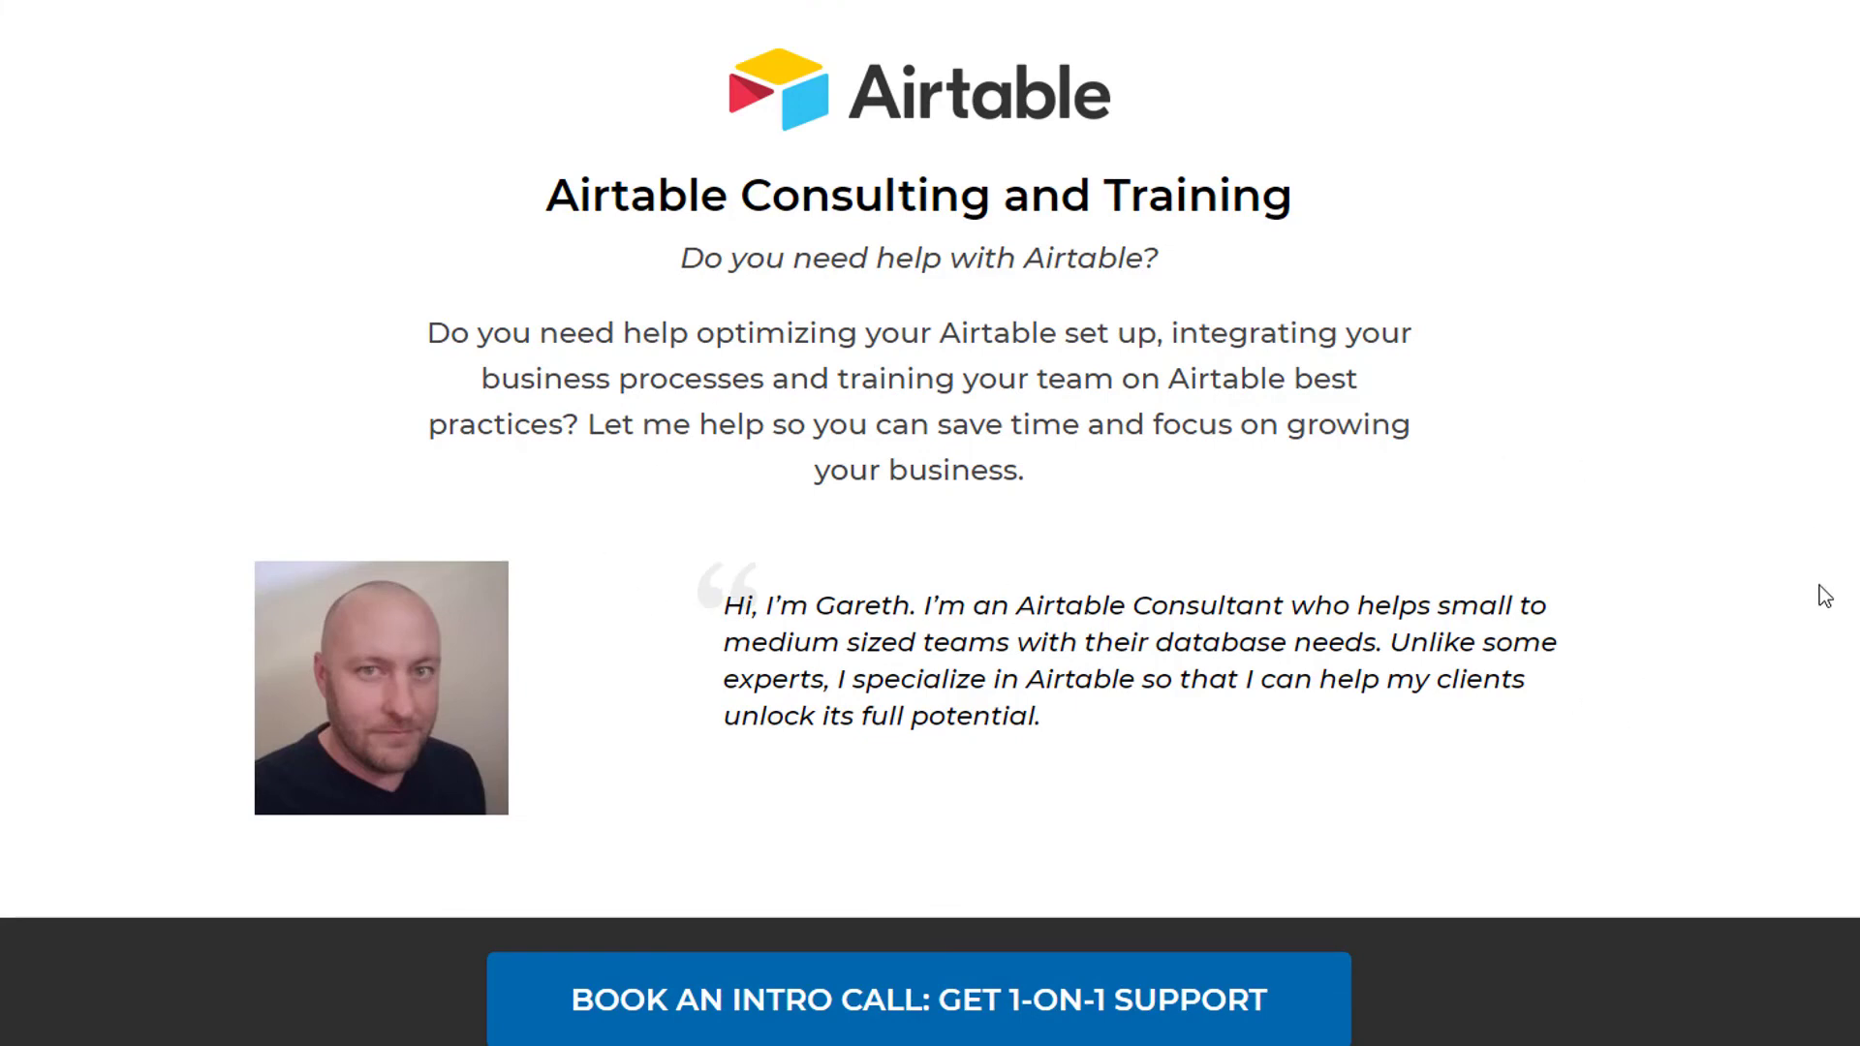
# Scroll down the consulting page to the Book an intro call button.
pyautogui.scroll(-10, 1716, 628)
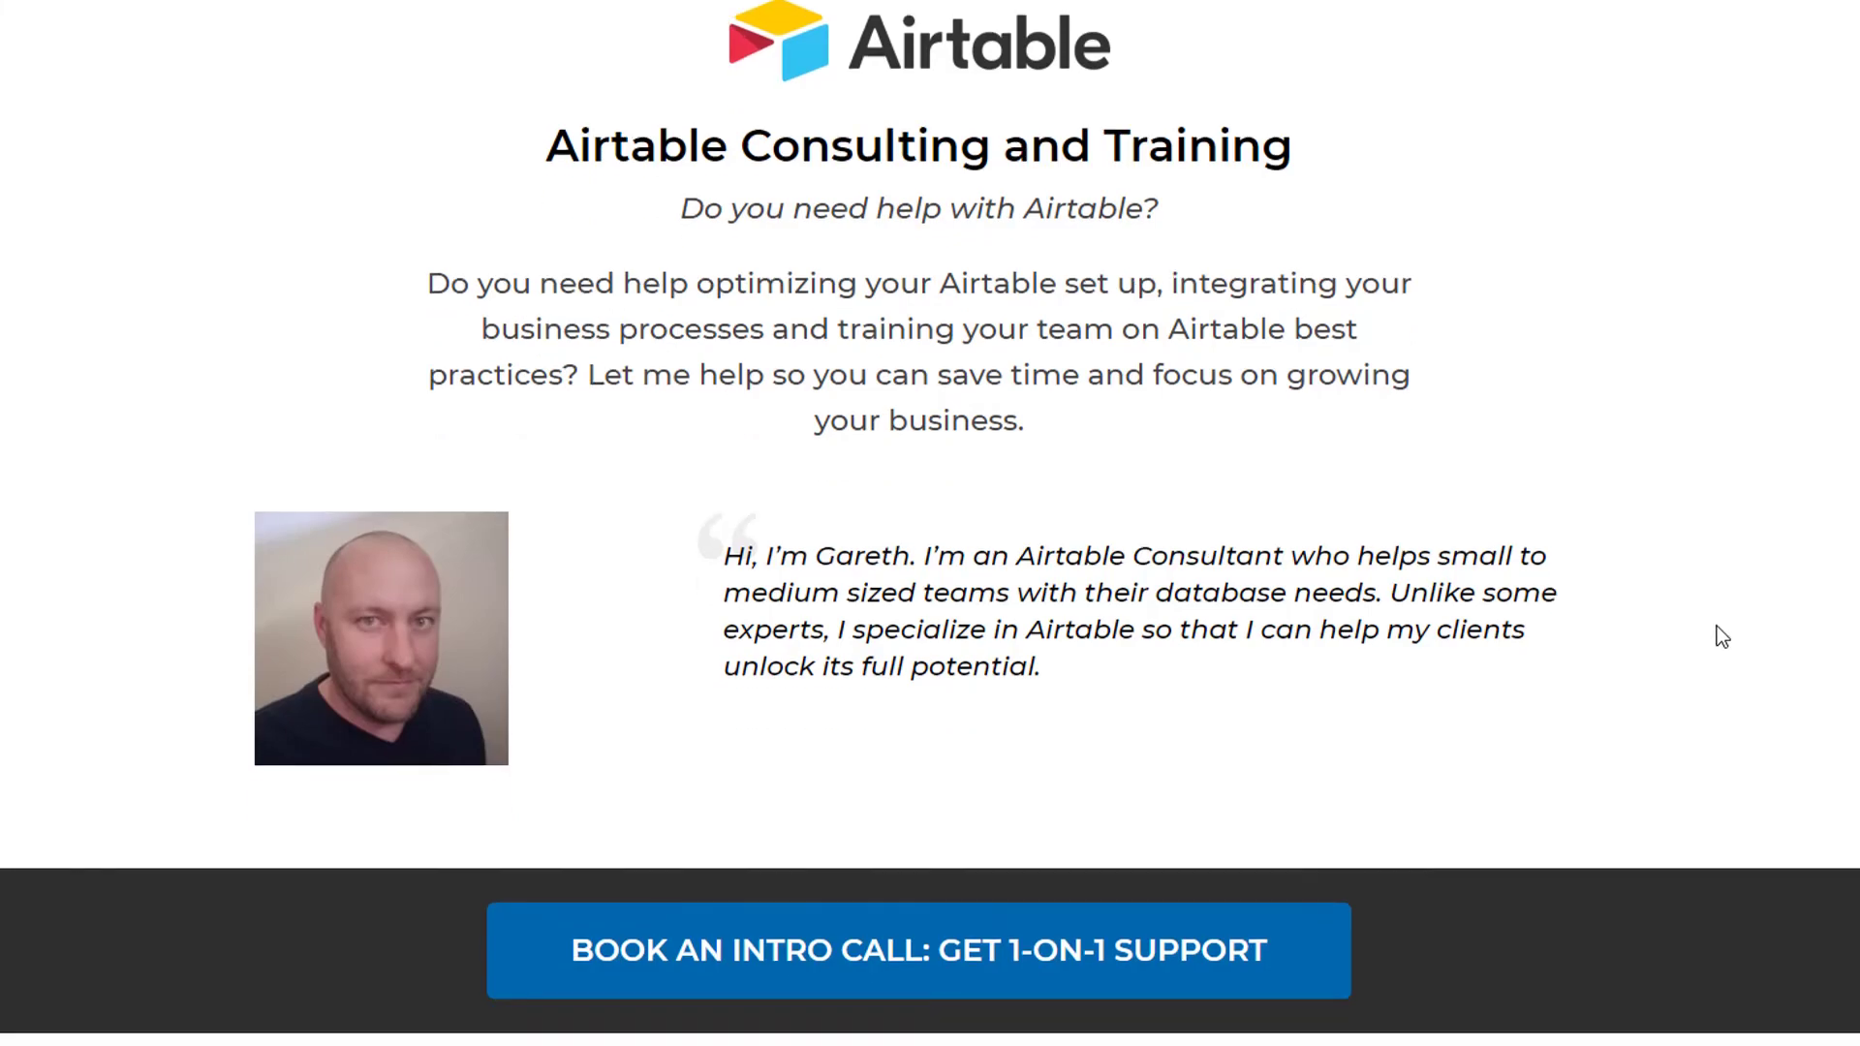
pyautogui.scroll(-8, 1716, 626)
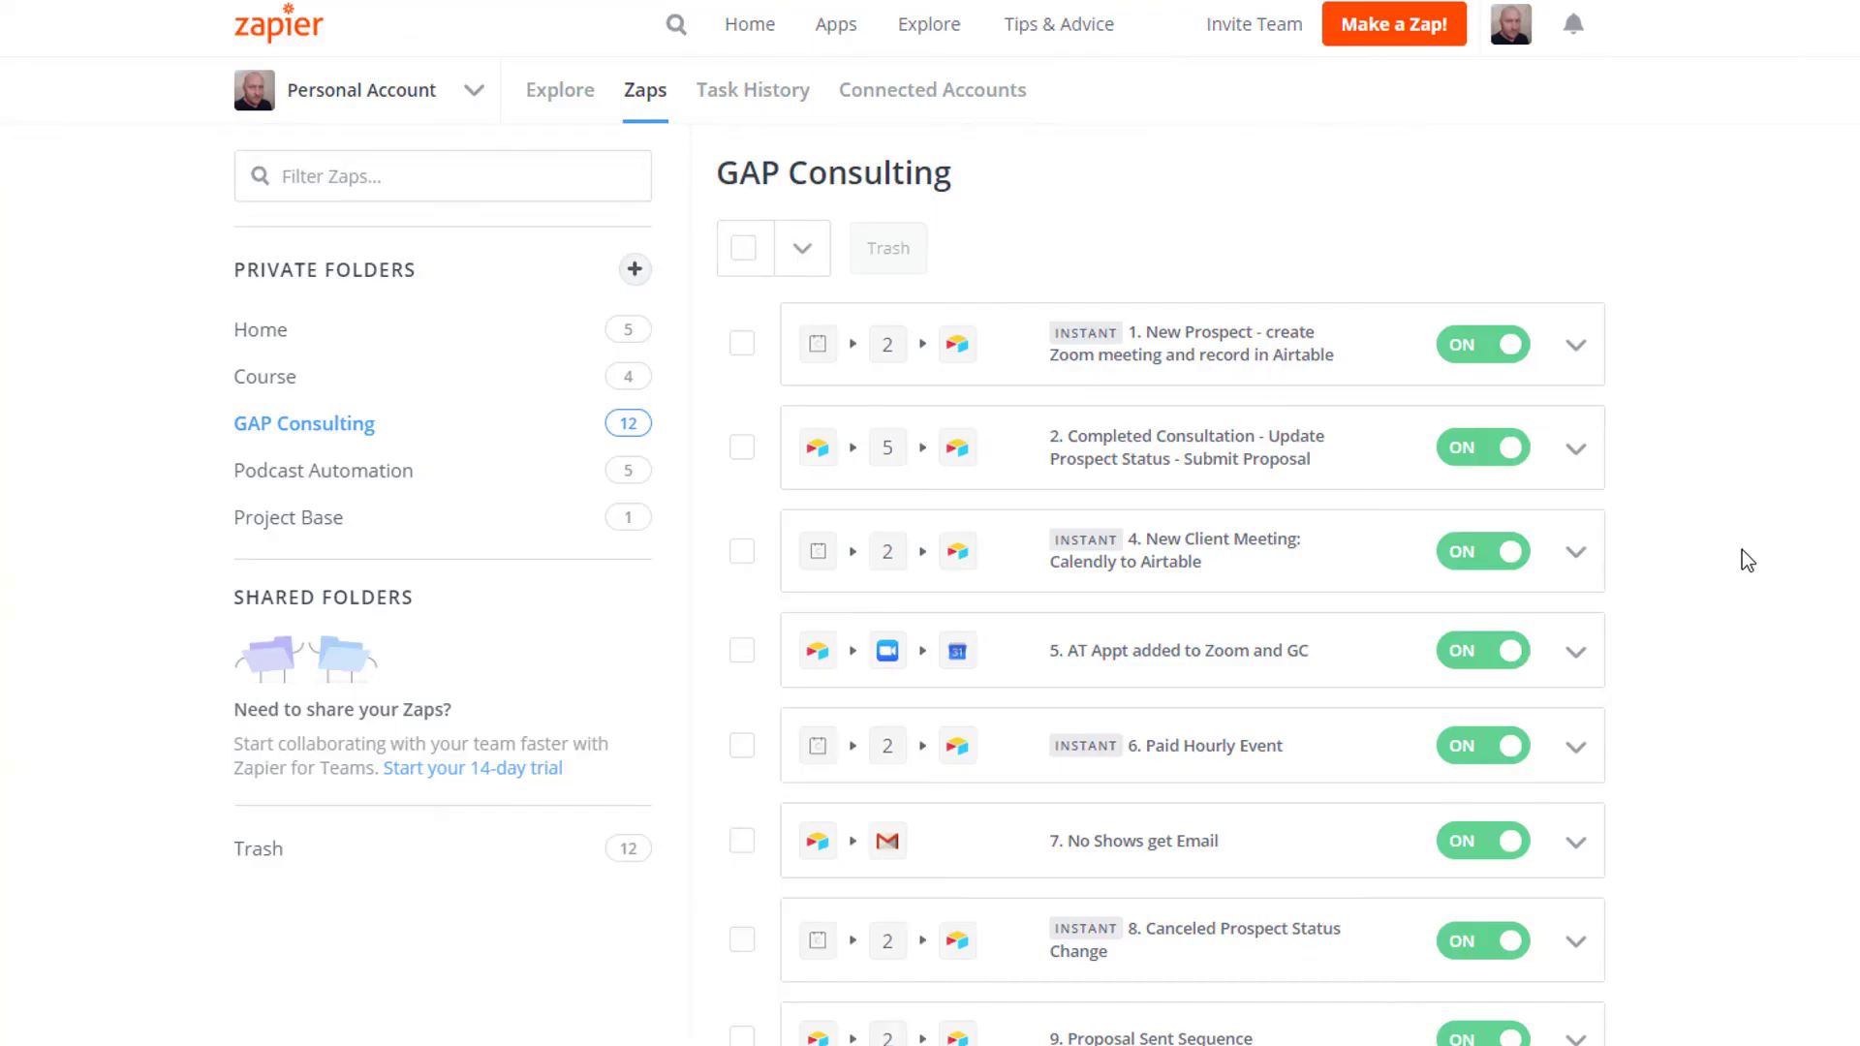
# Scroll down and back up through the GAP Consulting zap list.
pyautogui.scroll(-1, 1741, 551)
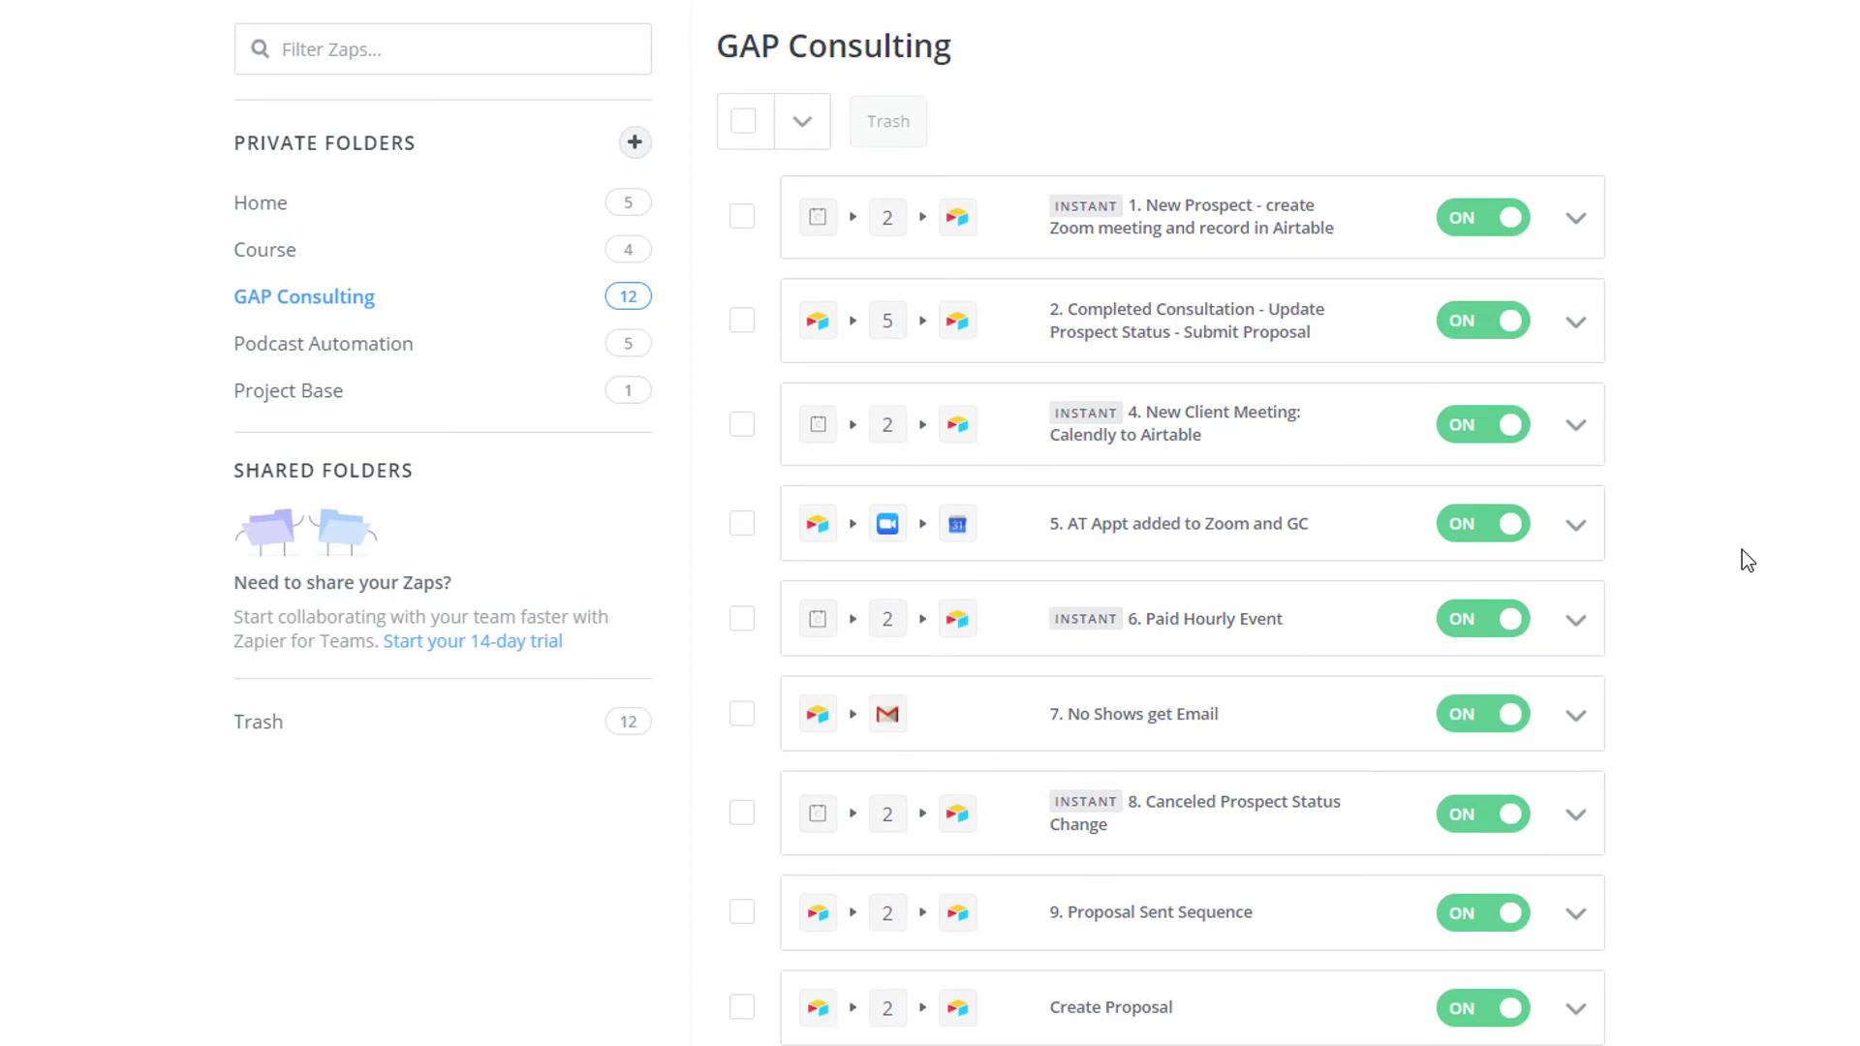
pyautogui.scroll(1, 1742, 548)
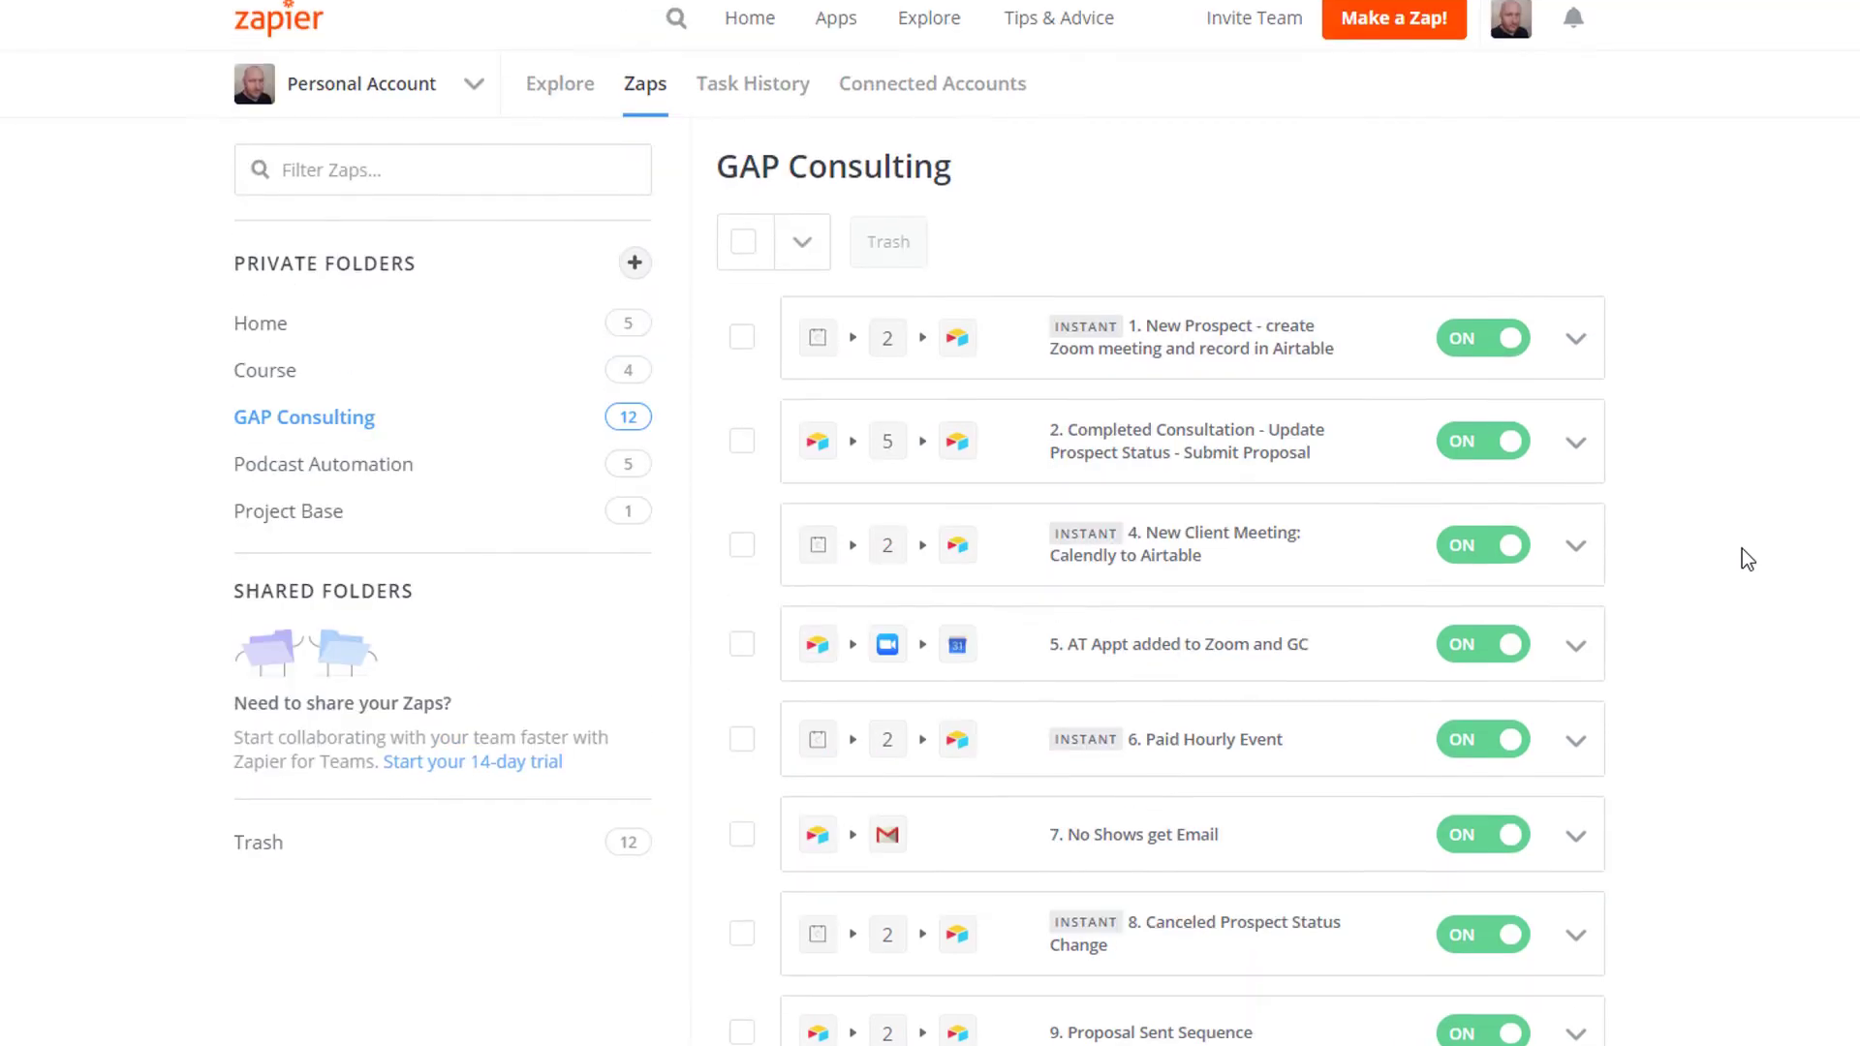